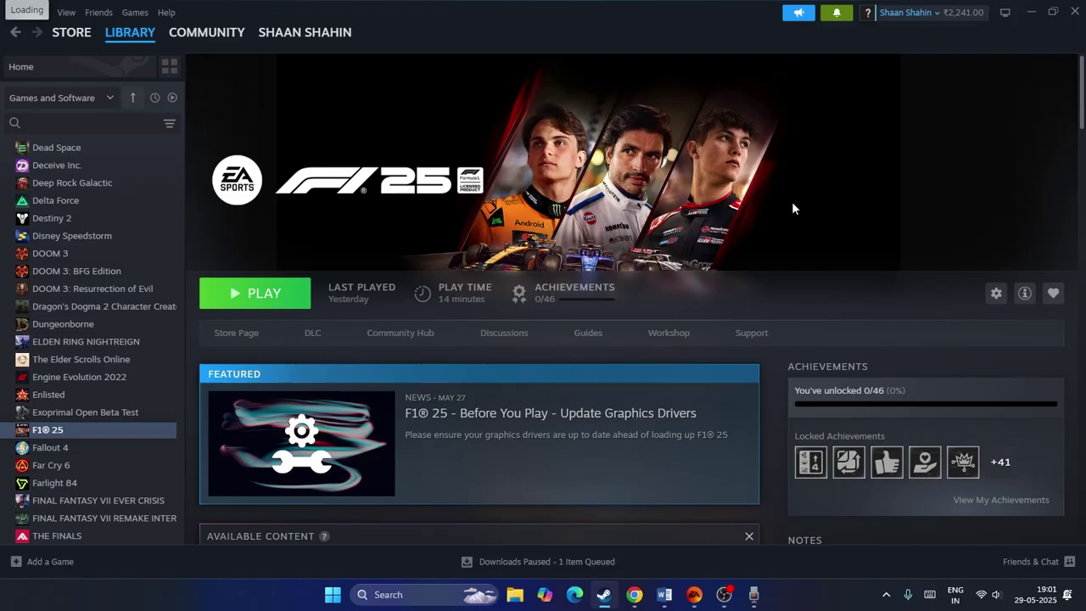
# Step: Switch to the Word troubleshooting document and read Step 1 about repairing or verifying the game files
pyautogui.click(665, 594)
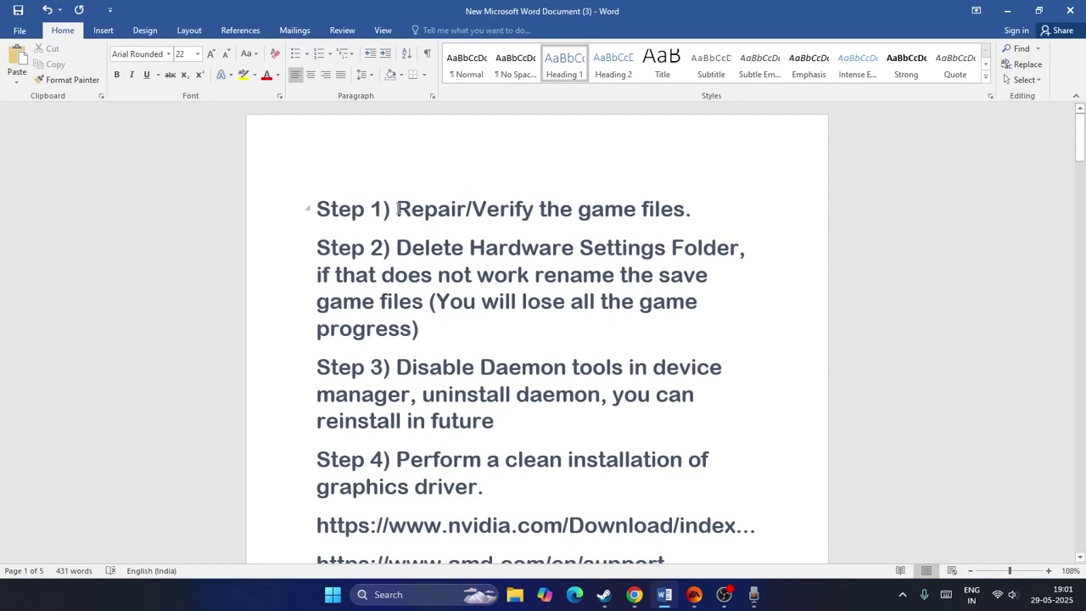
pyautogui.moveTo(476, 215); pyautogui.dragTo(692, 211)
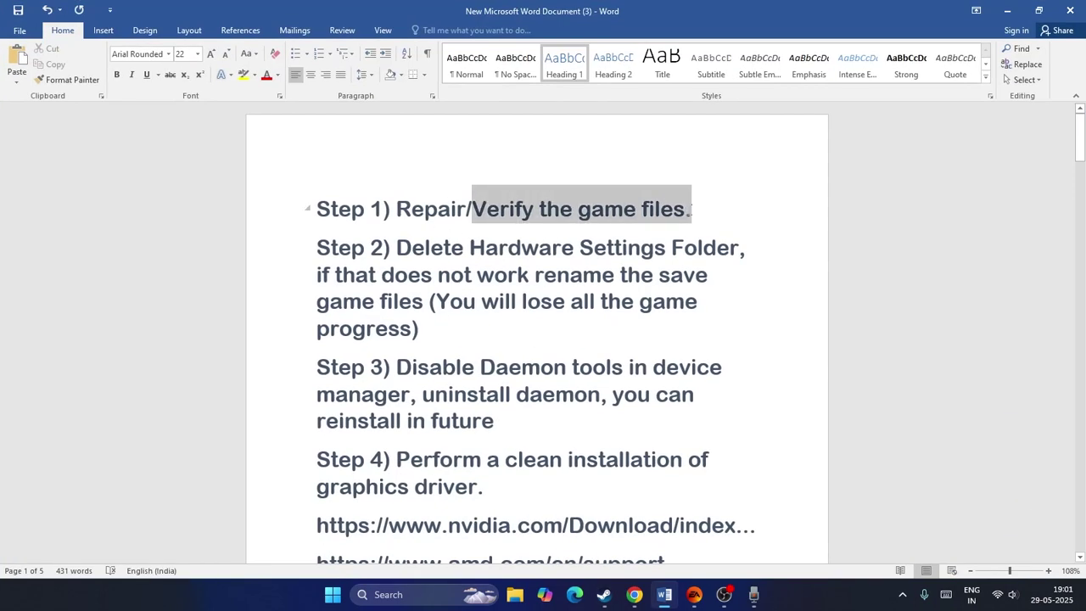
pyautogui.click(716, 216)
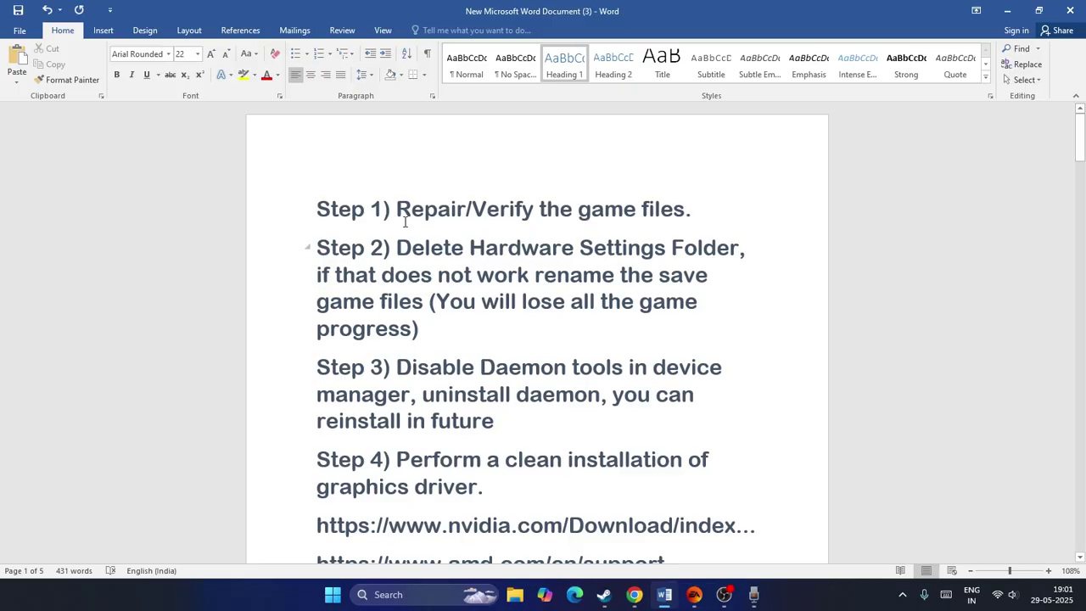
pyautogui.moveTo(393, 212); pyautogui.dragTo(467, 213)
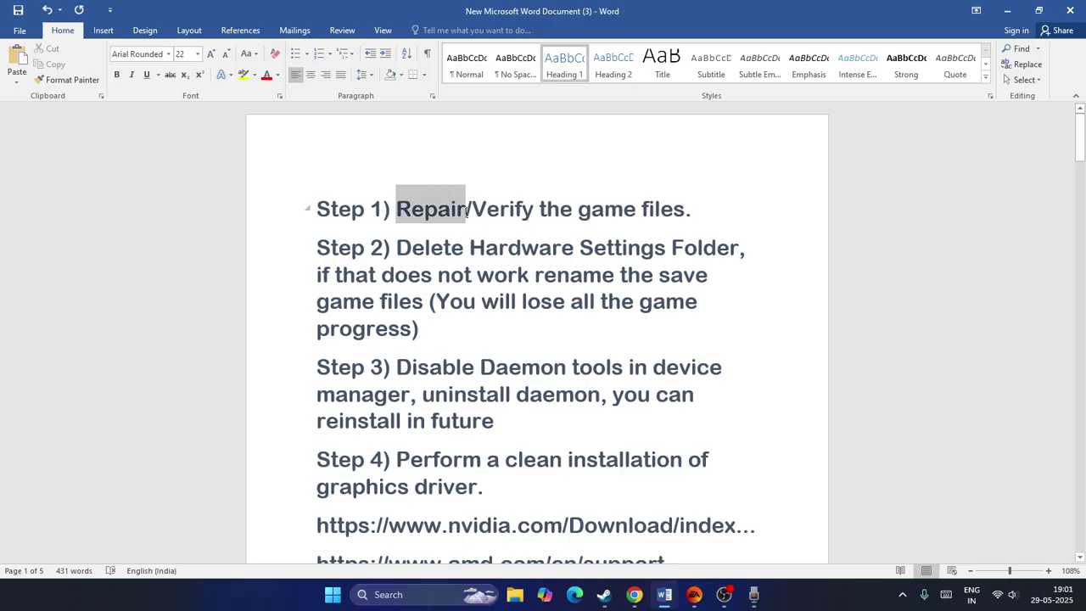
pyautogui.click(699, 209)
pyautogui.click(1007, 12)
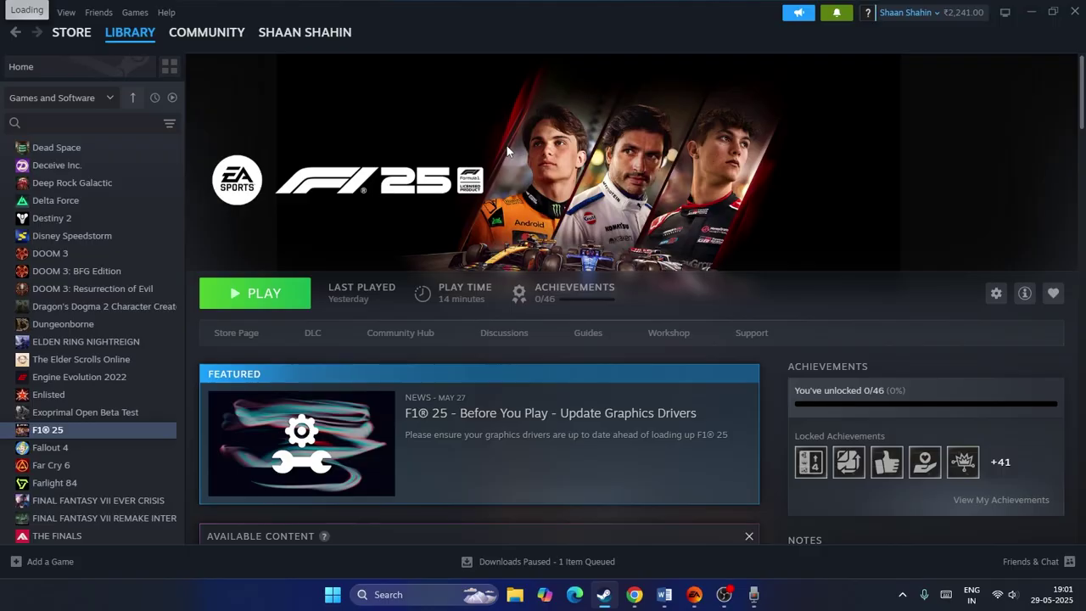
# Step: Start verifying the integrity of the F1 25 game files from its properties in Steam, and minimize the properties window
pyautogui.rightClick(73, 433)
pyautogui.click(102, 534)
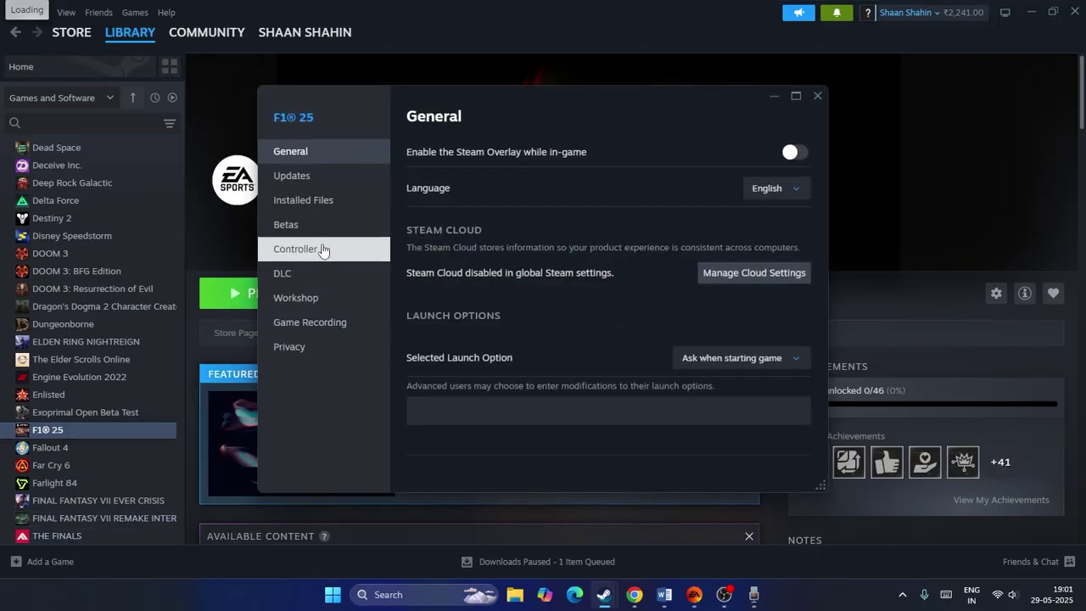
pyautogui.click(327, 202)
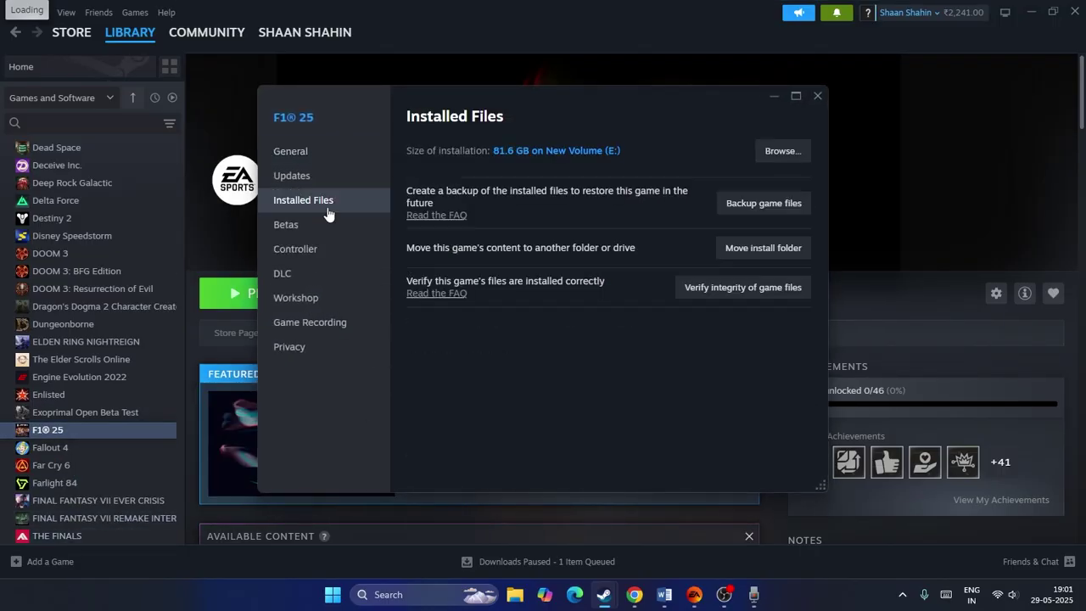
pyautogui.click(737, 289)
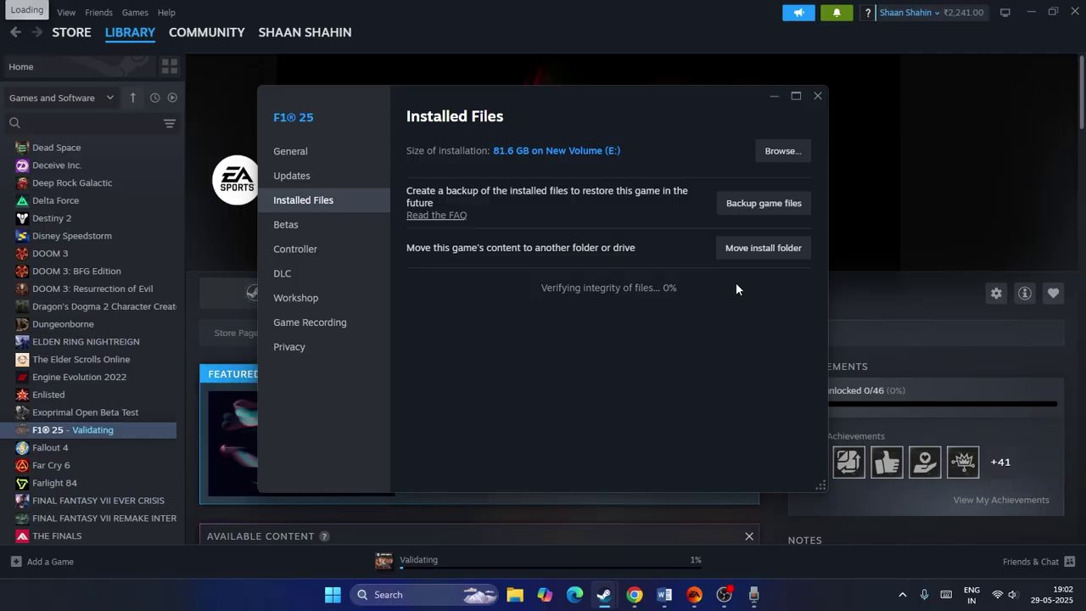
pyautogui.click(772, 96)
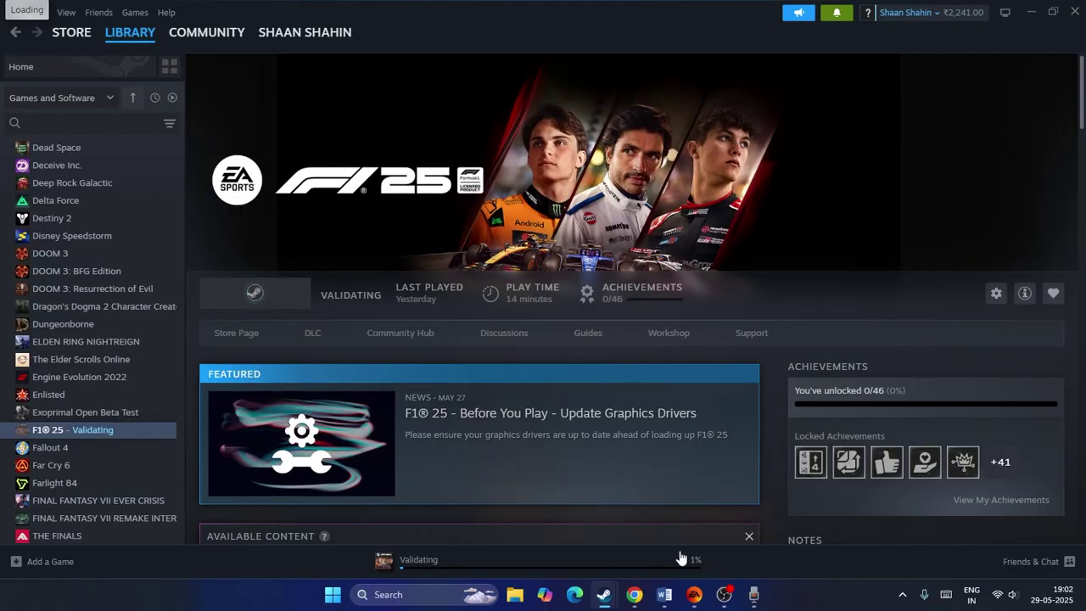
# Step: Switch to the Word document and read Step 2 about deleting the hardware settings folder or renaming the save files
pyautogui.click(665, 594)
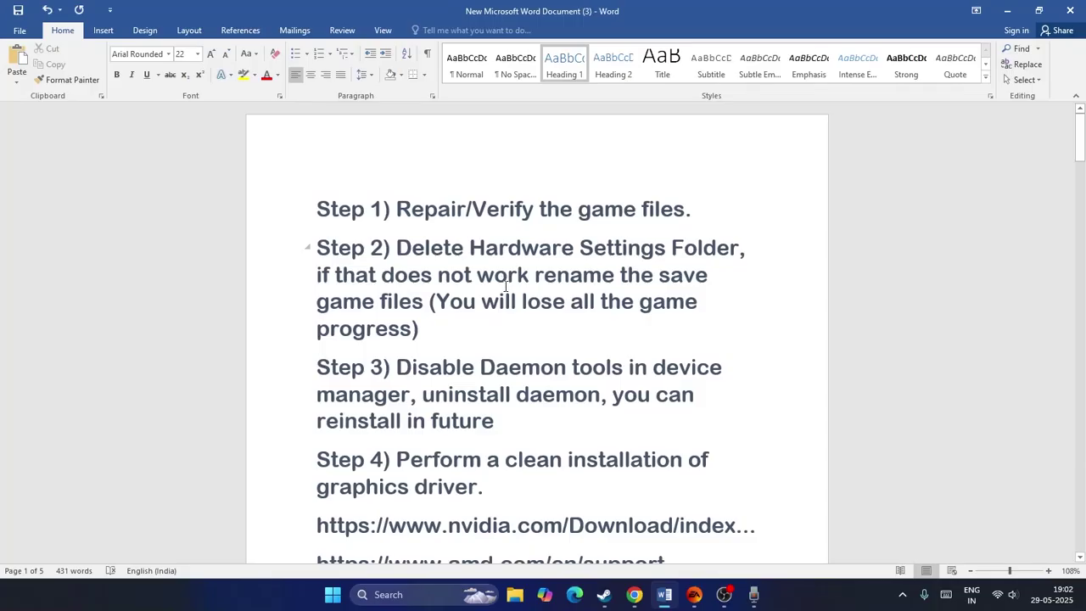
pyautogui.scroll(-1, 505, 287)
pyautogui.moveTo(396, 215); pyautogui.dragTo(427, 291)
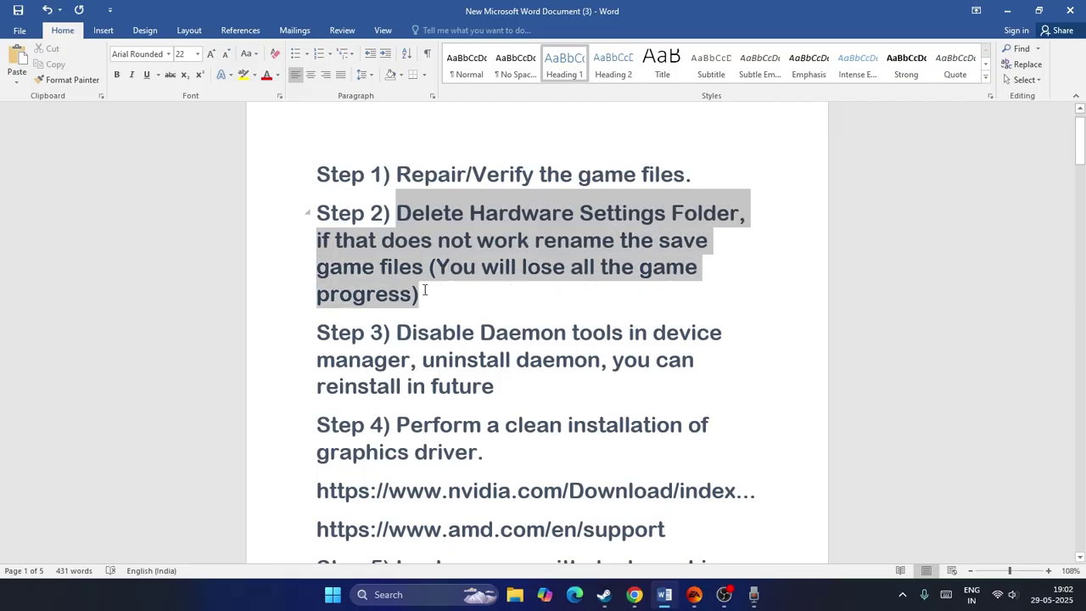
pyautogui.click(438, 296)
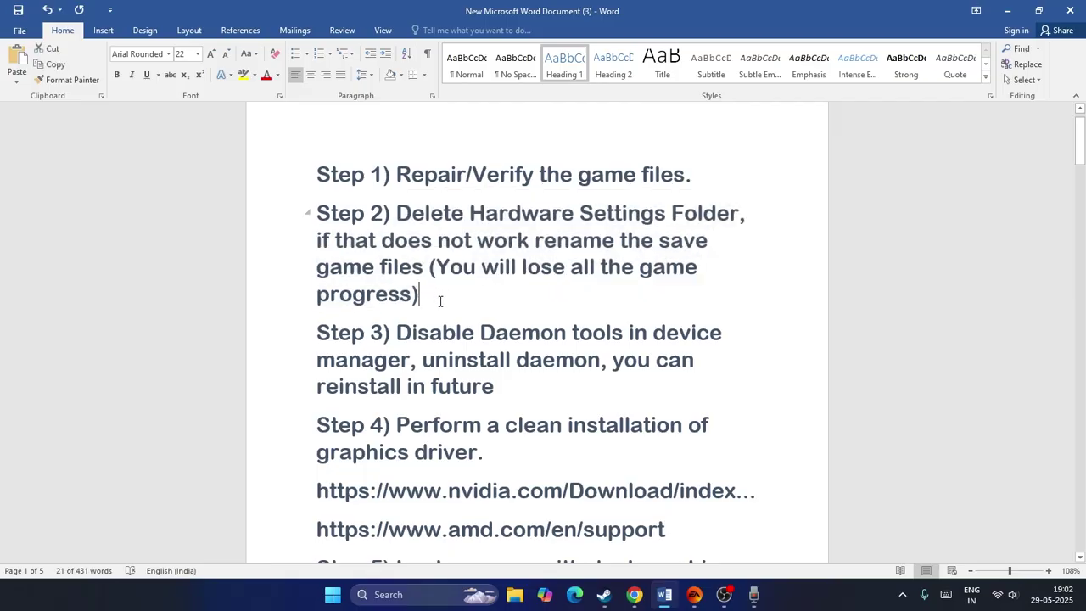
pyautogui.click(1007, 10)
# Step: Switch to File Explorer, open the F1 25 folder under Documents > My Games, and maximize the window
pyautogui.click(515, 595)
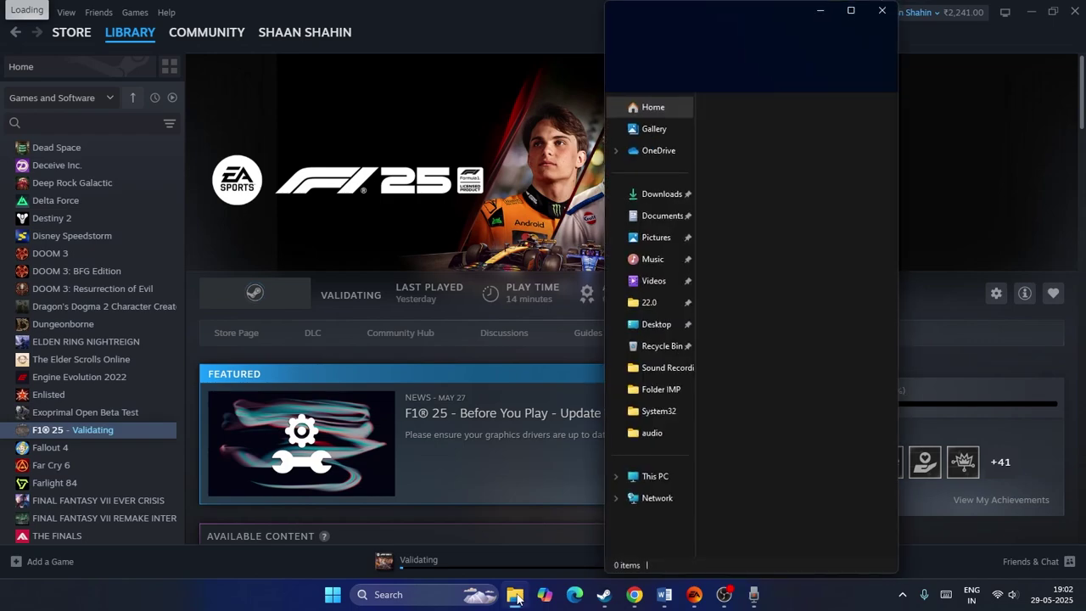
pyautogui.click(671, 217)
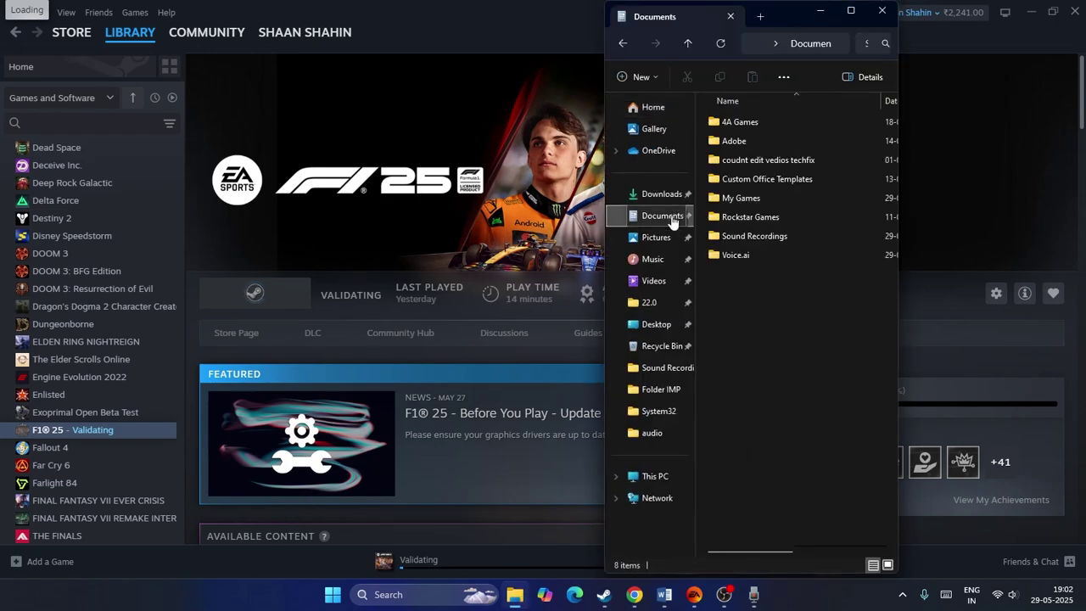
pyautogui.doubleClick(731, 198)
pyautogui.doubleClick(728, 122)
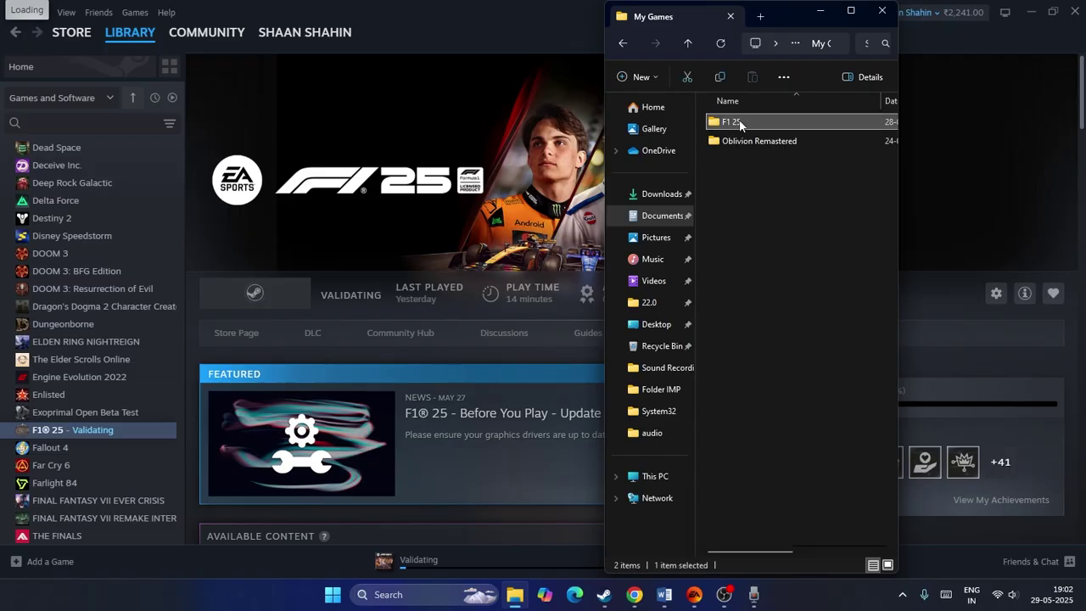
pyautogui.click(850, 10)
# Step: Bring up the available actions for the hardwaresettings folder and dismiss them without choosing one
pyautogui.rightClick(197, 116)
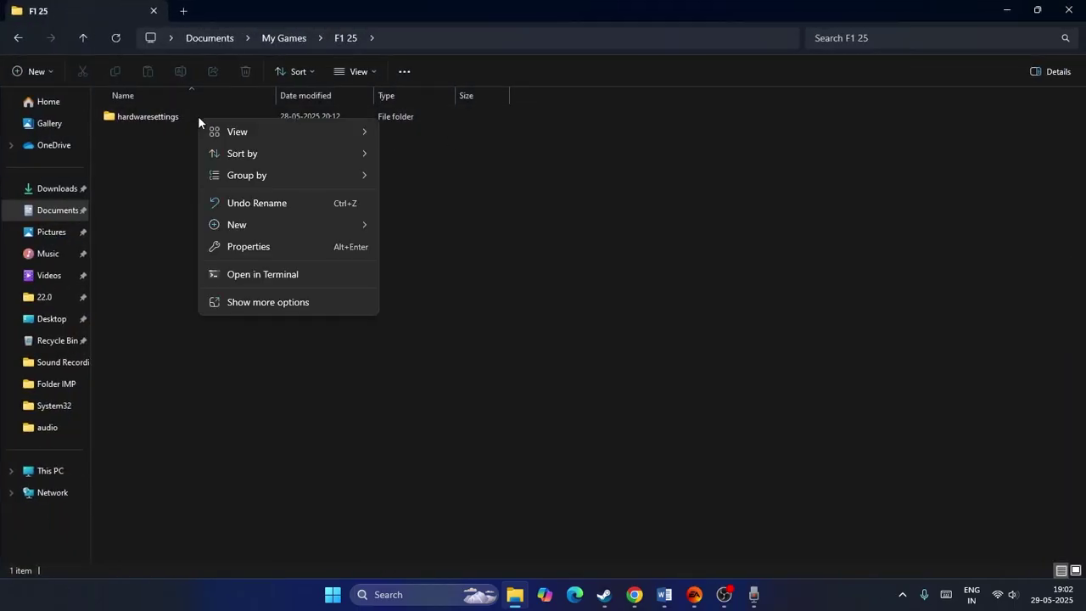
pyautogui.click(180, 118)
pyautogui.rightClick(180, 118)
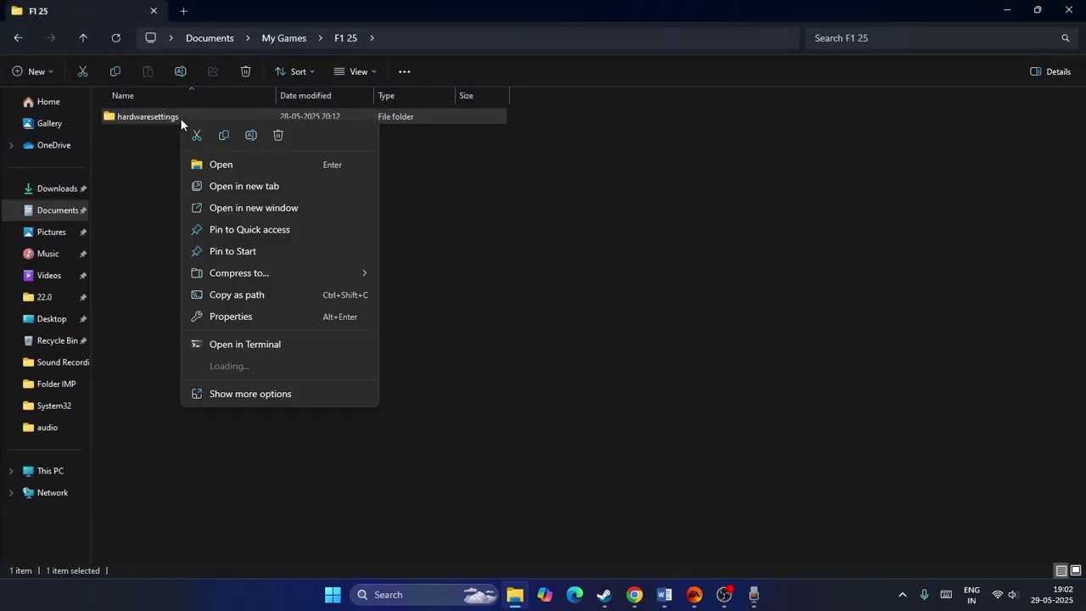
pyautogui.click(538, 218)
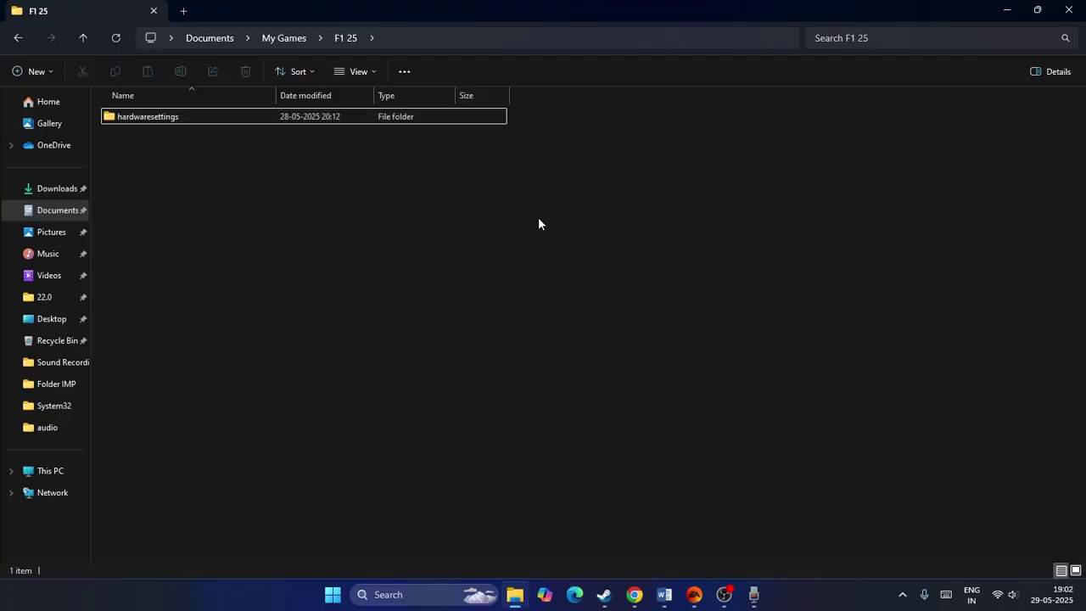
# Step: Rename the F1 25 folder in My Games as "F1 25 old" and close File Explorer
pyautogui.click(86, 38)
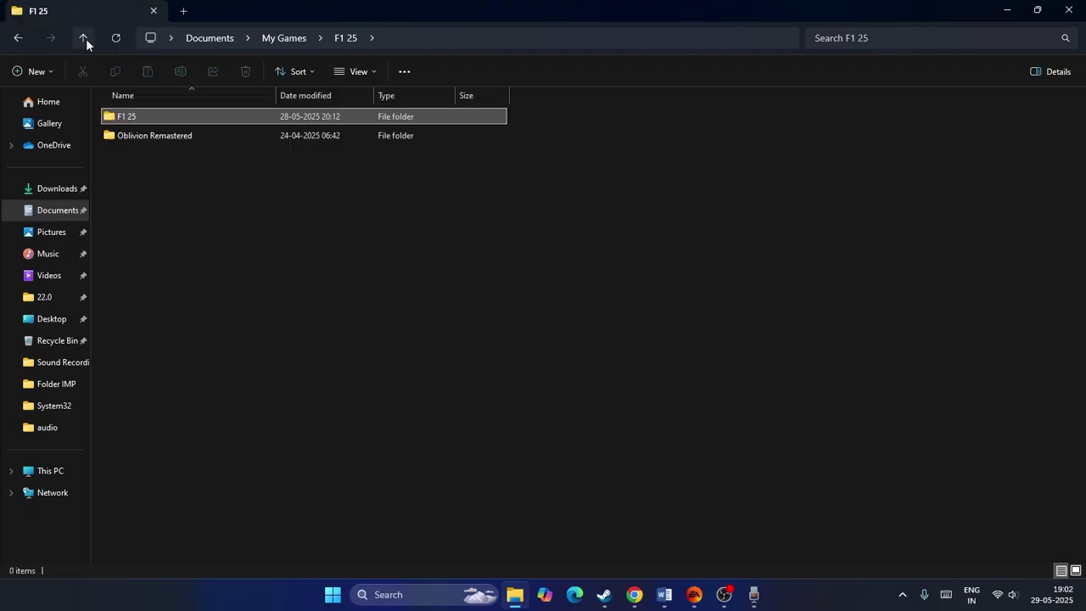
pyautogui.rightClick(130, 119)
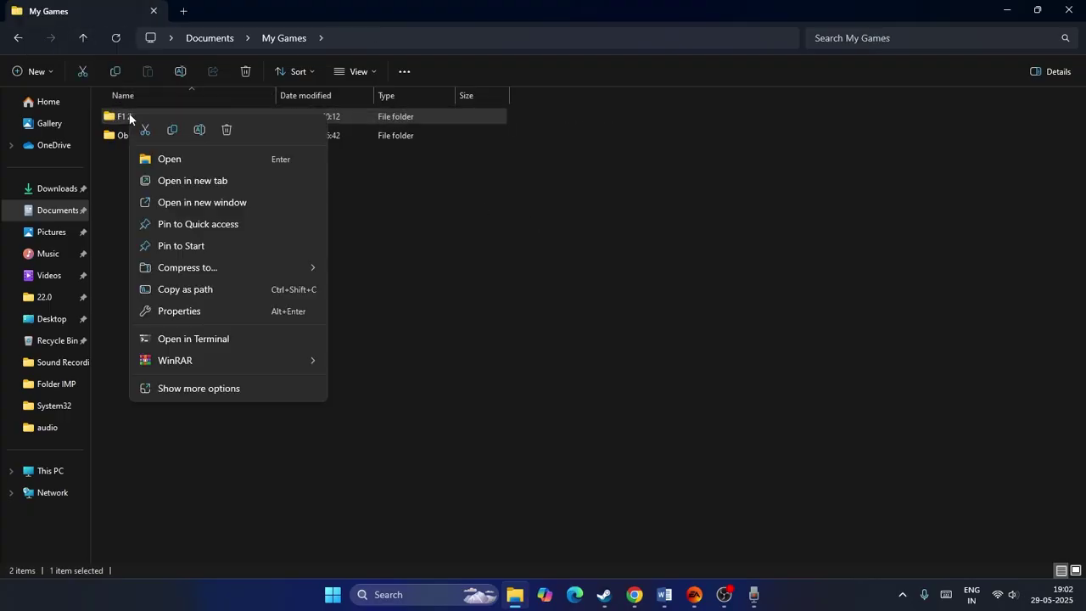
pyautogui.click(166, 387)
pyautogui.click(172, 426)
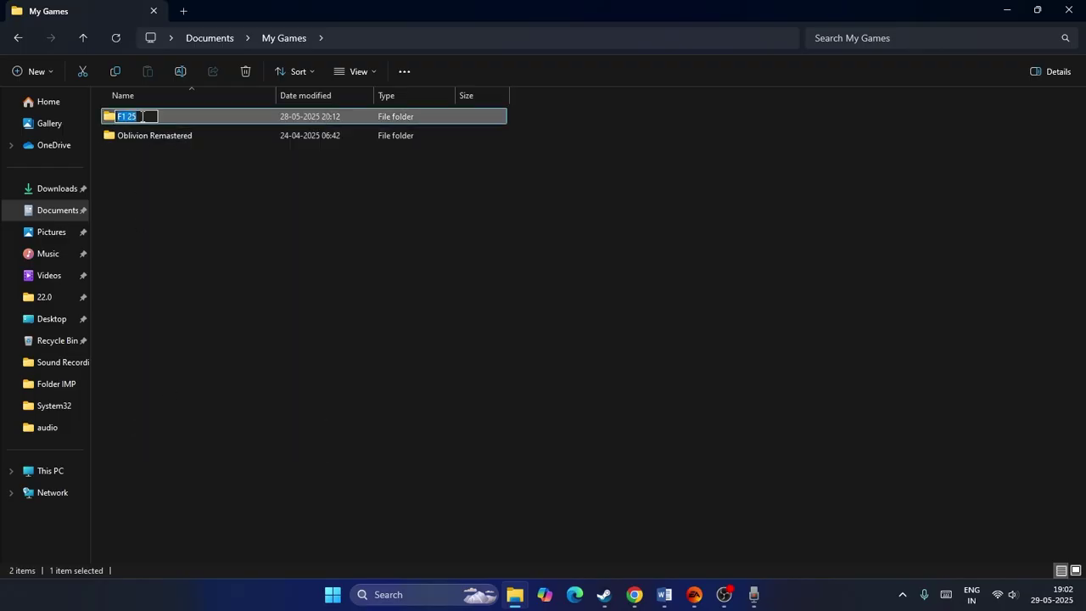
pyautogui.click(144, 116)
pyautogui.write('old')
pyautogui.click(159, 200)
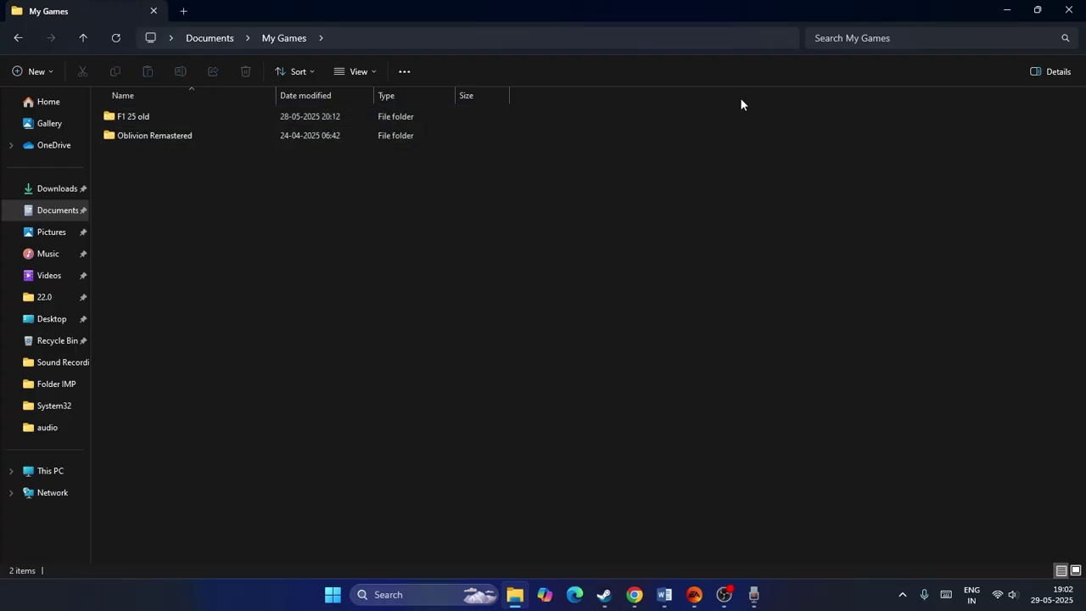
pyautogui.click(1068, 10)
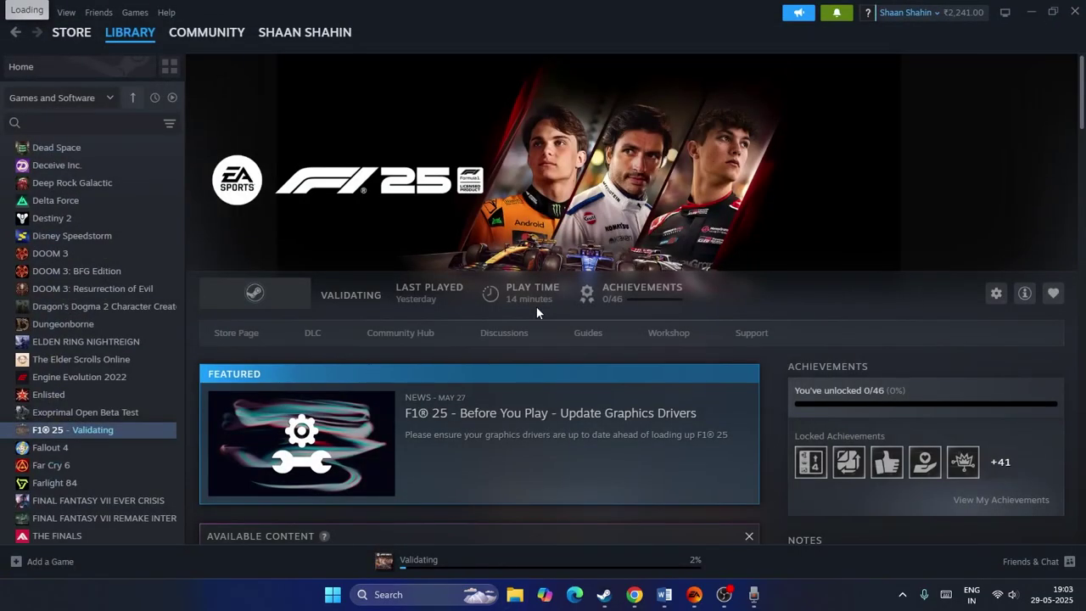
# Step: Switch to the Word document and read Step 3 about disabling and uninstalling Daemon Tools
pyautogui.click(665, 594)
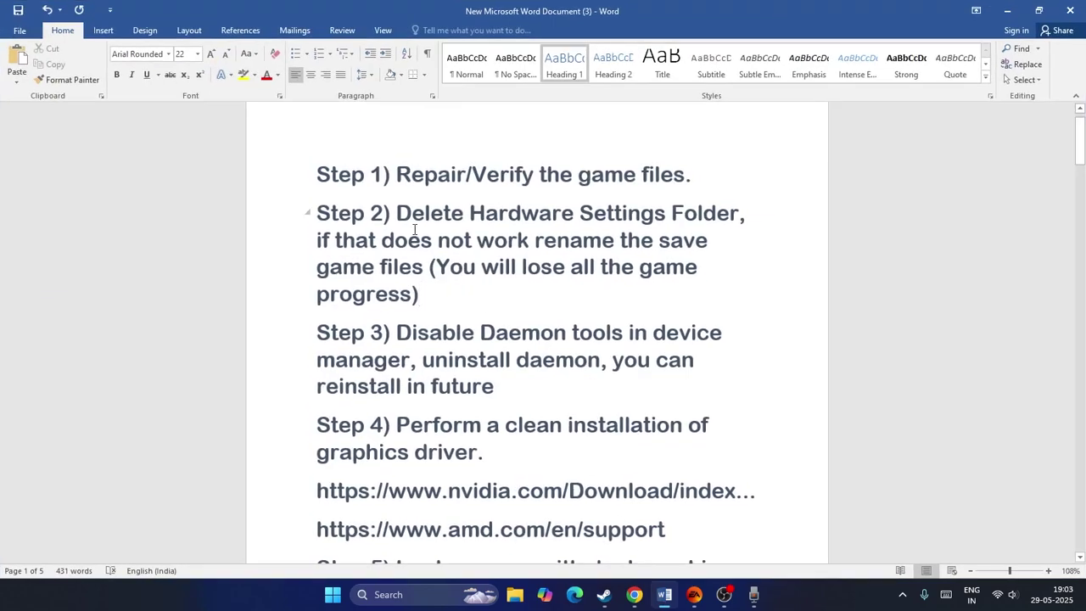
pyautogui.scroll(-2, 415, 229)
pyautogui.moveTo(396, 229); pyautogui.dragTo(603, 280)
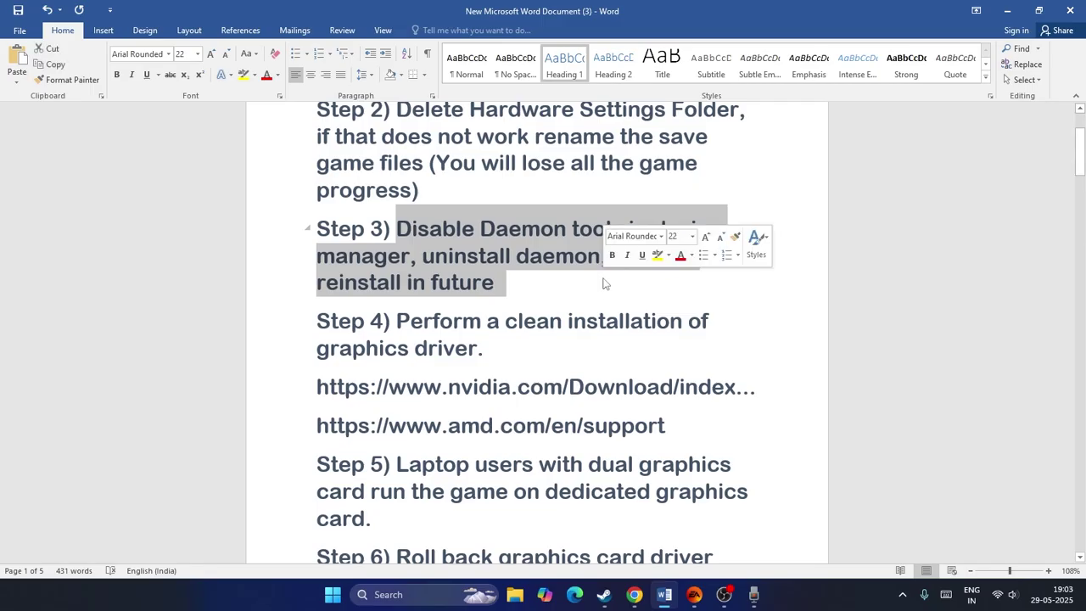
pyautogui.click(529, 284)
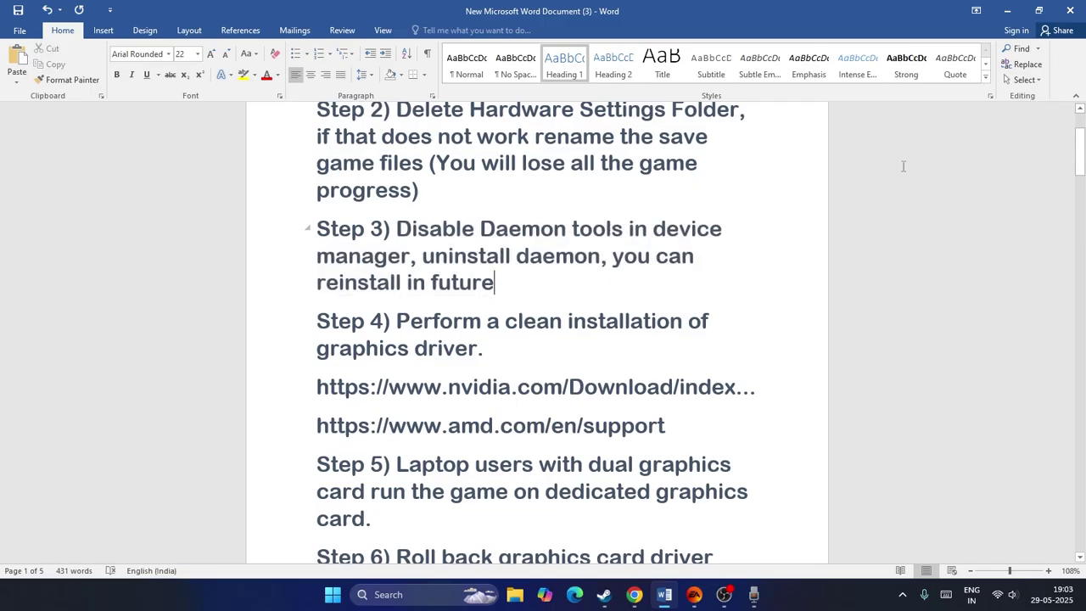
pyautogui.click(1007, 10)
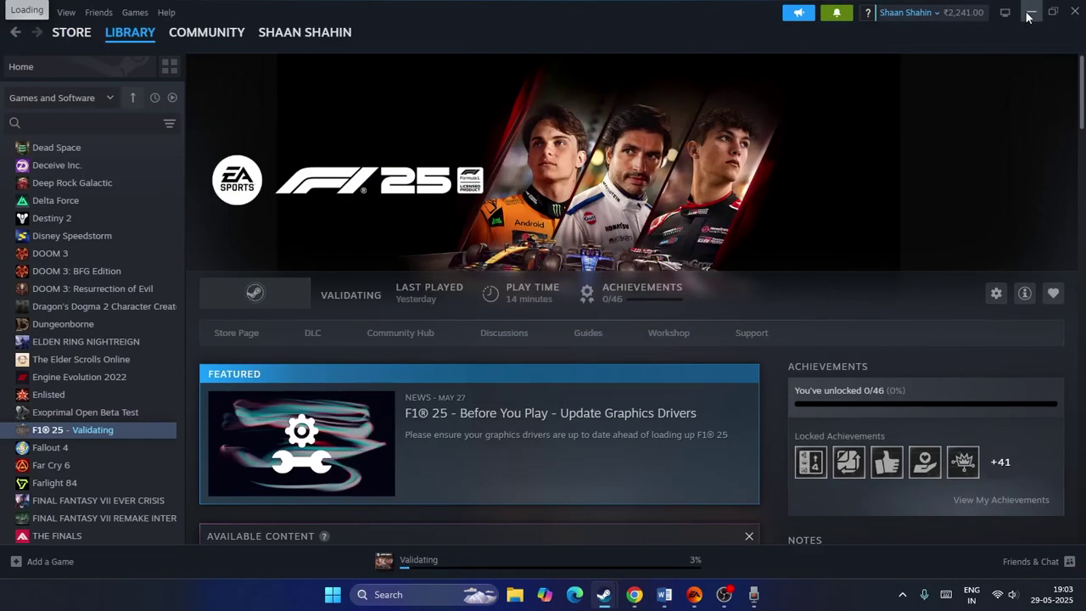
# Step: Minimize Steam and open Device Manager through Windows search
pyautogui.click(1031, 12)
pyautogui.click(423, 585)
pyautogui.write('dev')
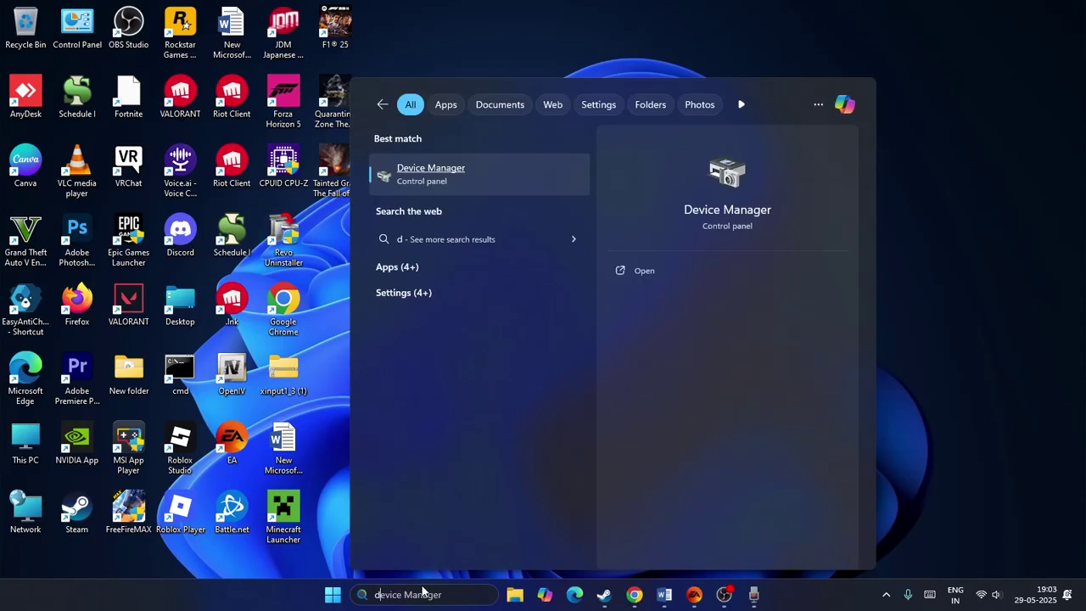
pyautogui.click(467, 174)
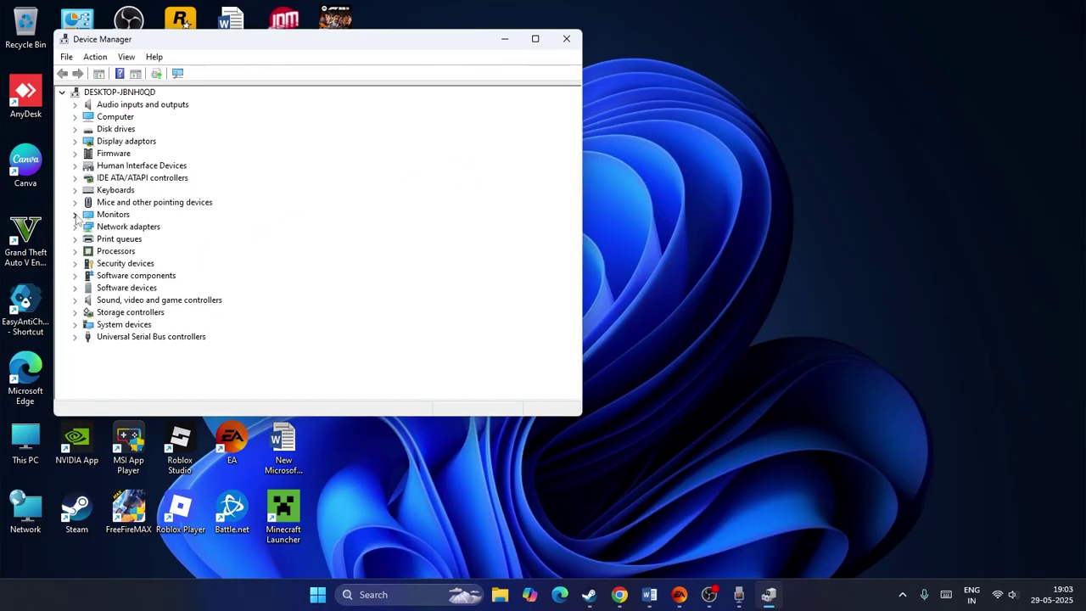
# Step: Examine the devices under Security devices and Storage controllers for a Daemon Tools entry, check the storage controller's available actions, and close Device Manager
pyautogui.click(76, 264)
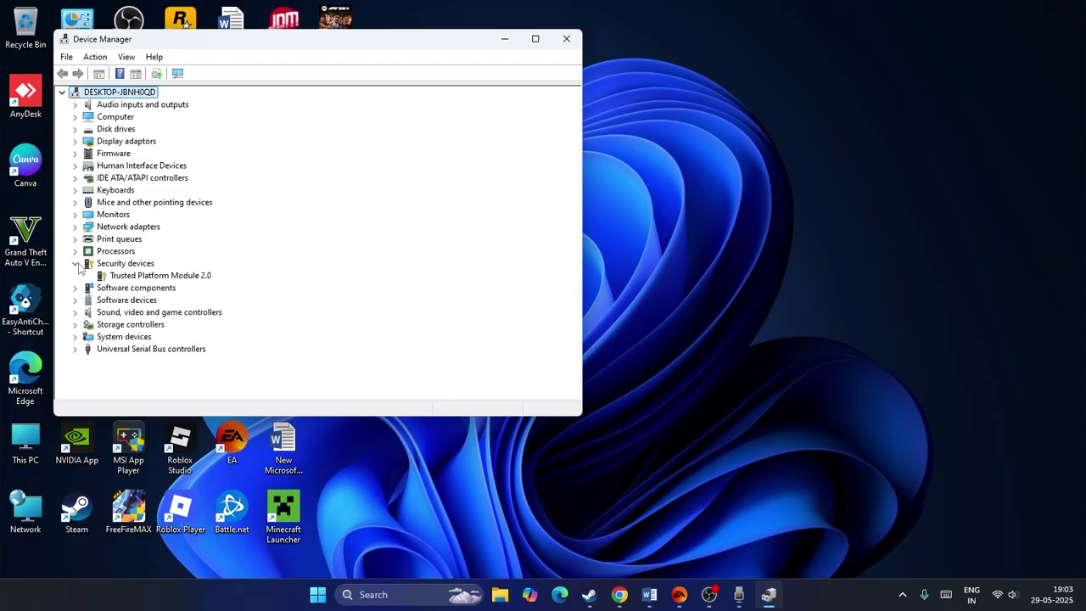
pyautogui.click(76, 264)
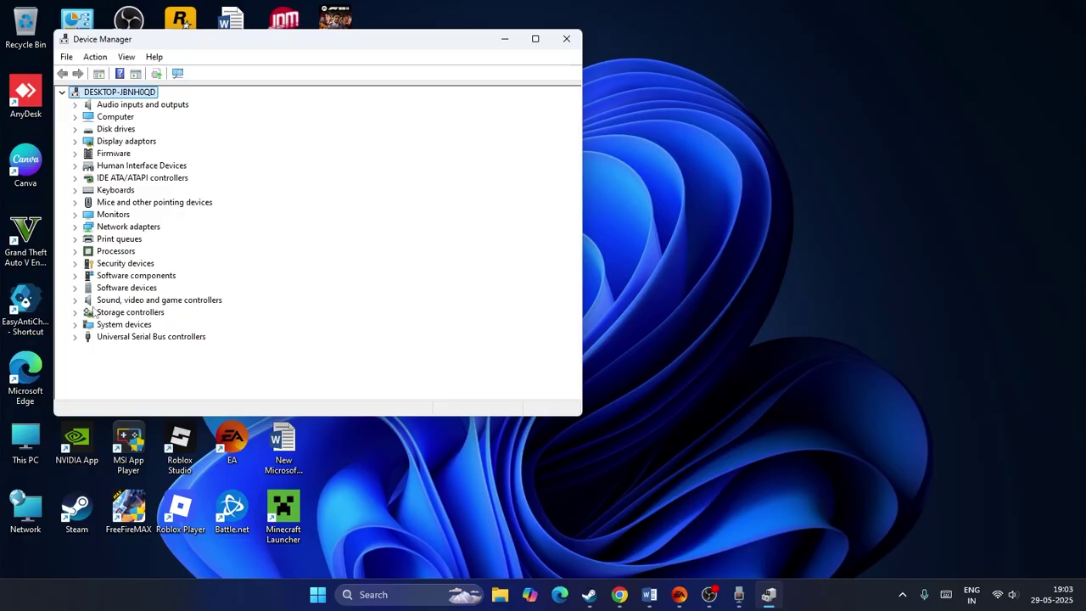
pyautogui.click(75, 312)
pyautogui.click(76, 312)
pyautogui.click(77, 313)
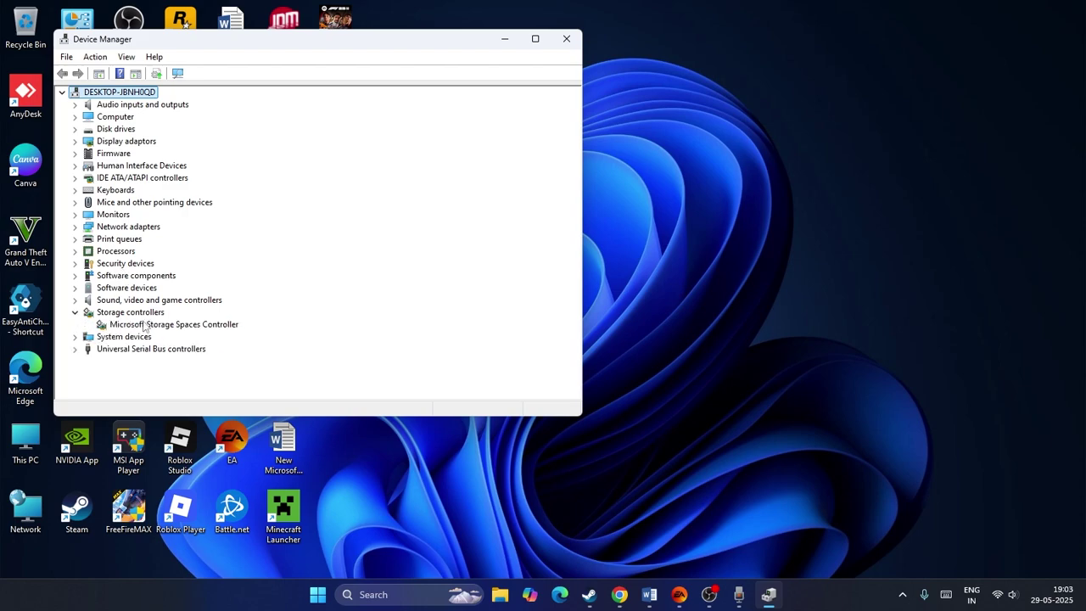
pyautogui.rightClick(173, 328)
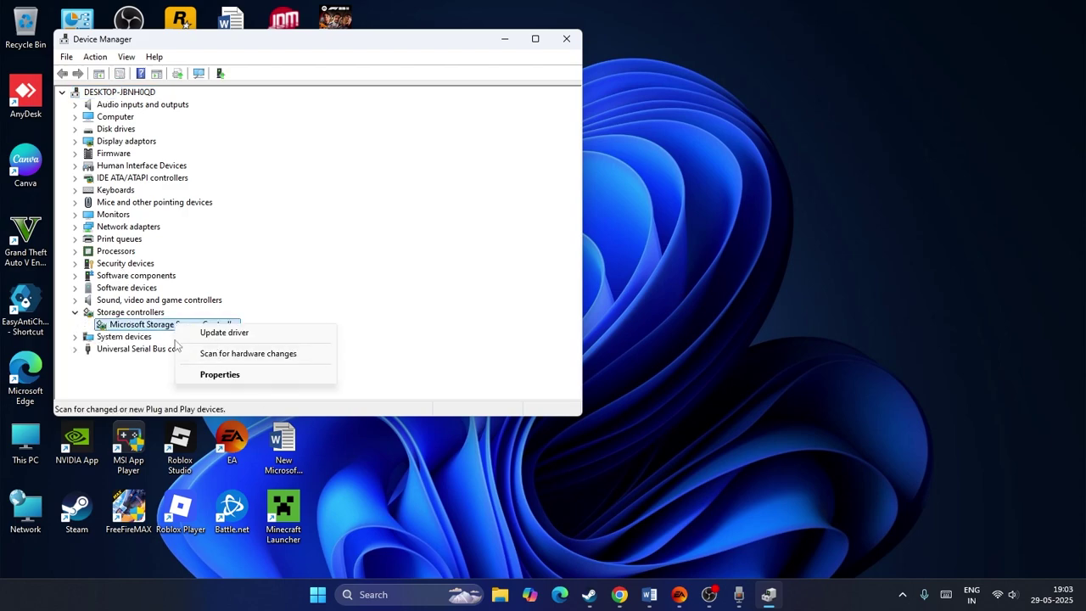
pyautogui.click(348, 301)
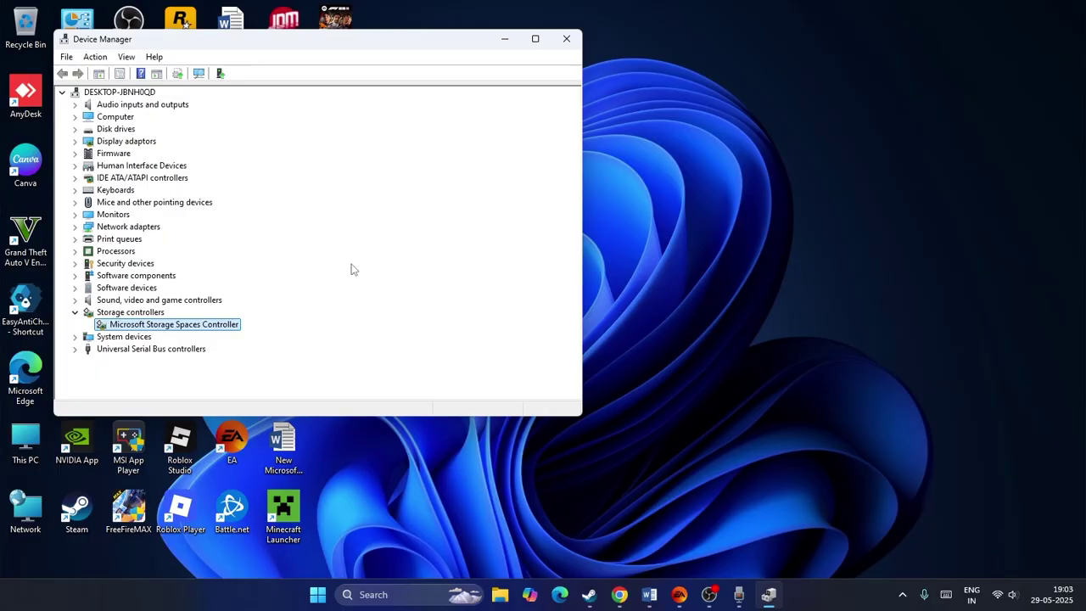
pyautogui.click(566, 38)
# Step: Find Control Panel through Windows search and open its Programs and Features list of installed programs
pyautogui.click(395, 597)
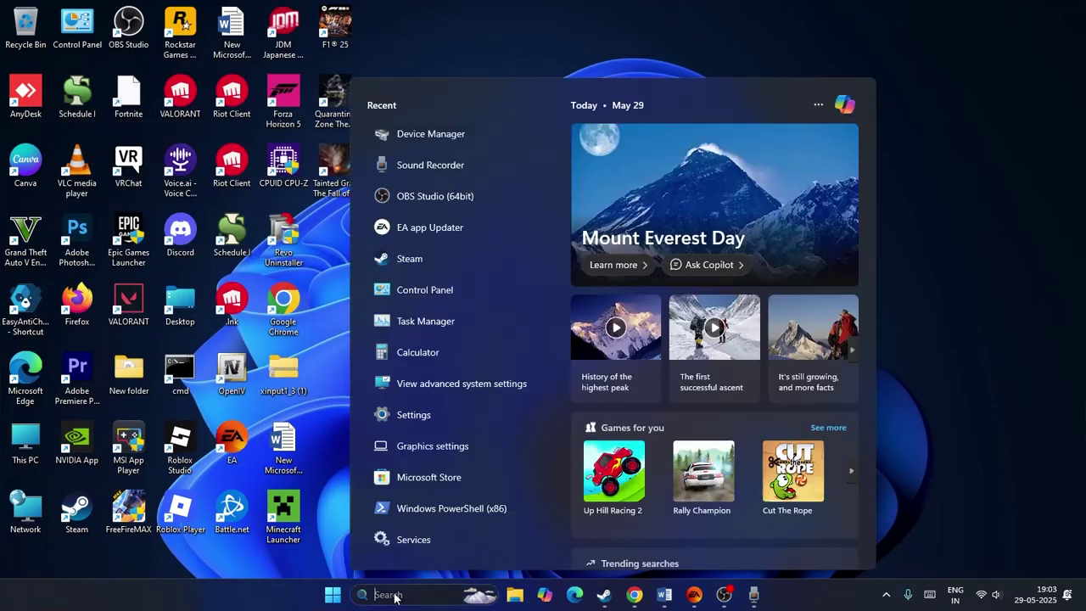
pyautogui.write('control')
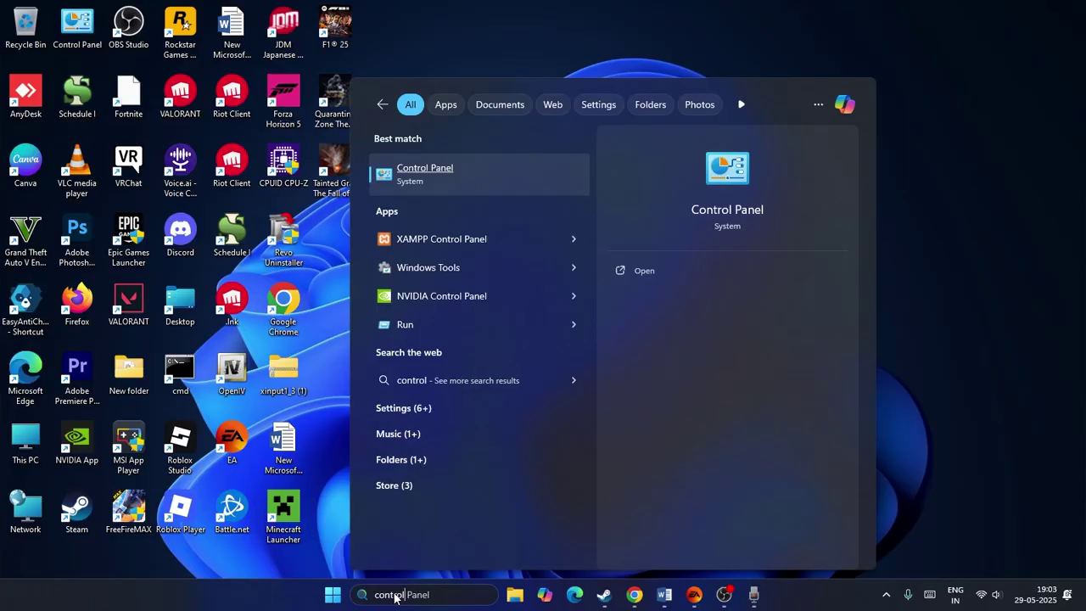
pyautogui.click(456, 174)
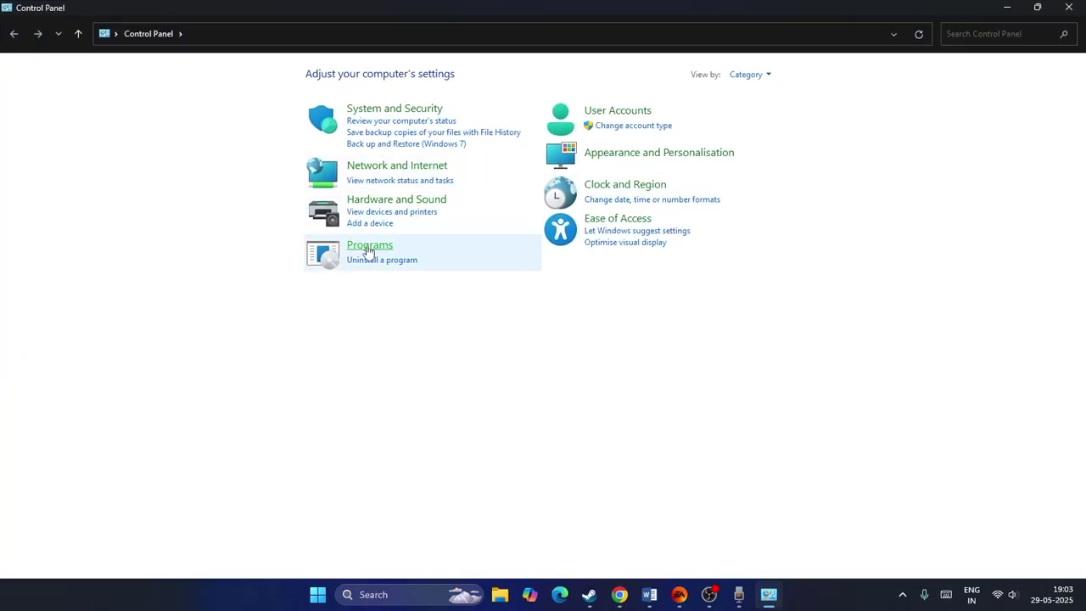
pyautogui.click(365, 247)
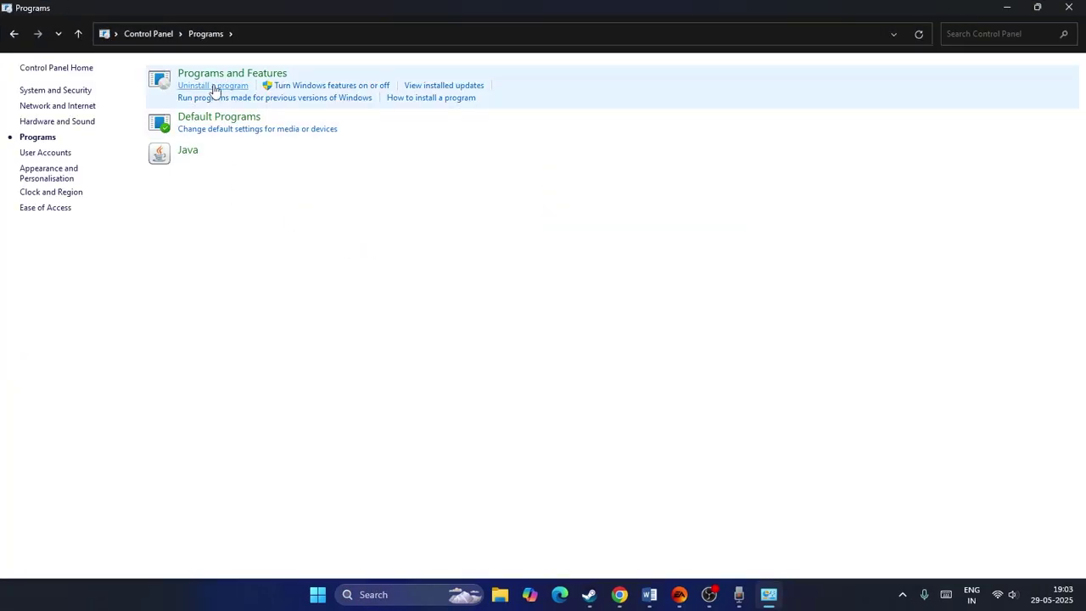
pyautogui.click(241, 75)
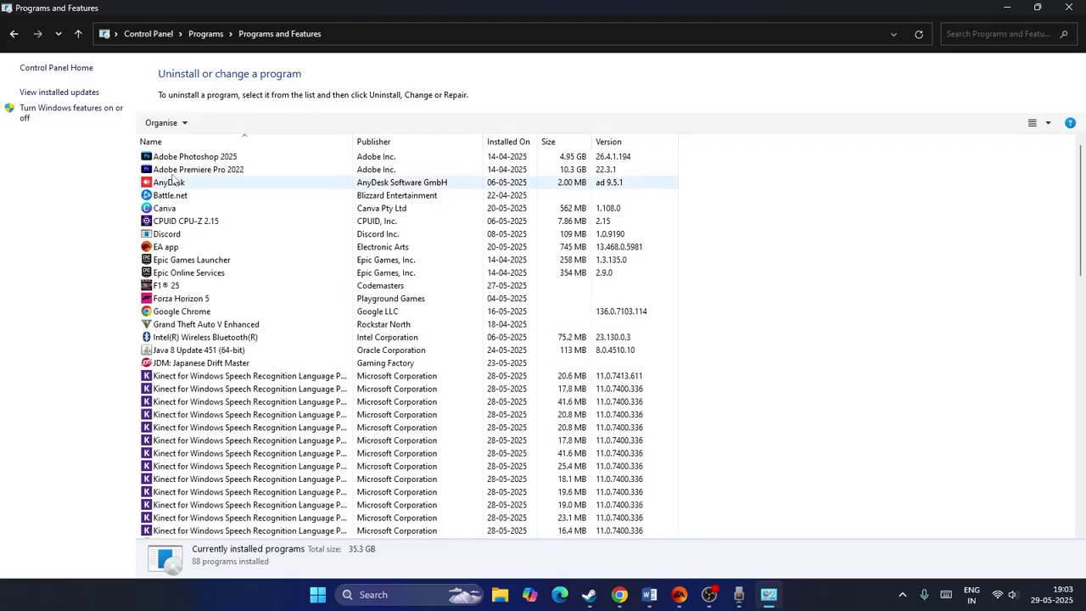
# Step: Look through the installed programs for Daemon Tools, check the uninstall action on Revo Uninstaller's entry, and close Control Panel
pyautogui.scroll(-8, 246, 289)
pyautogui.scroll(-11, 247, 290)
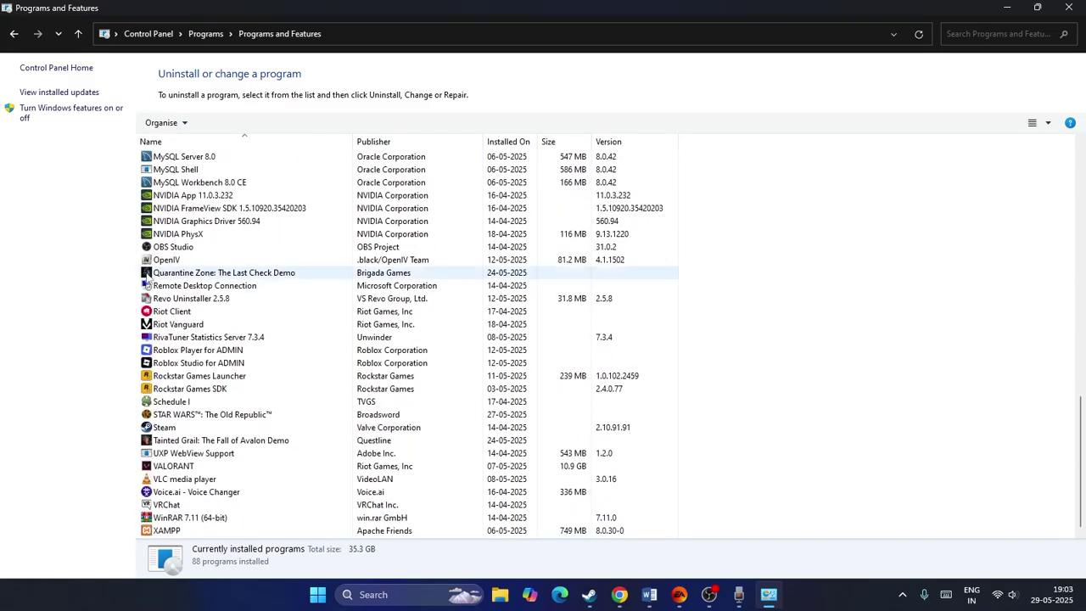
pyautogui.rightClick(217, 298)
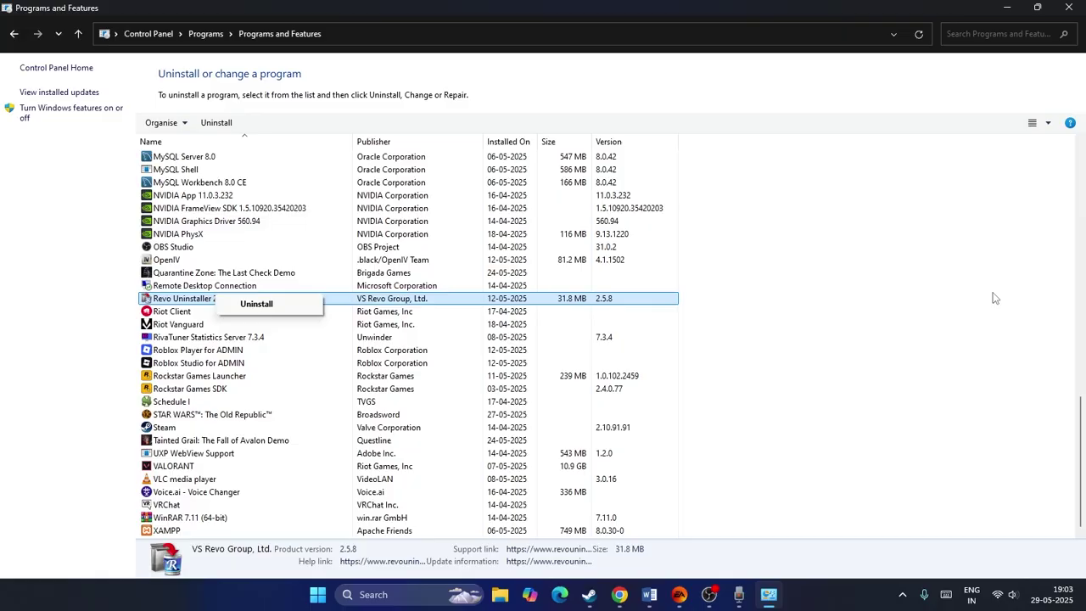
pyautogui.click(1067, 10)
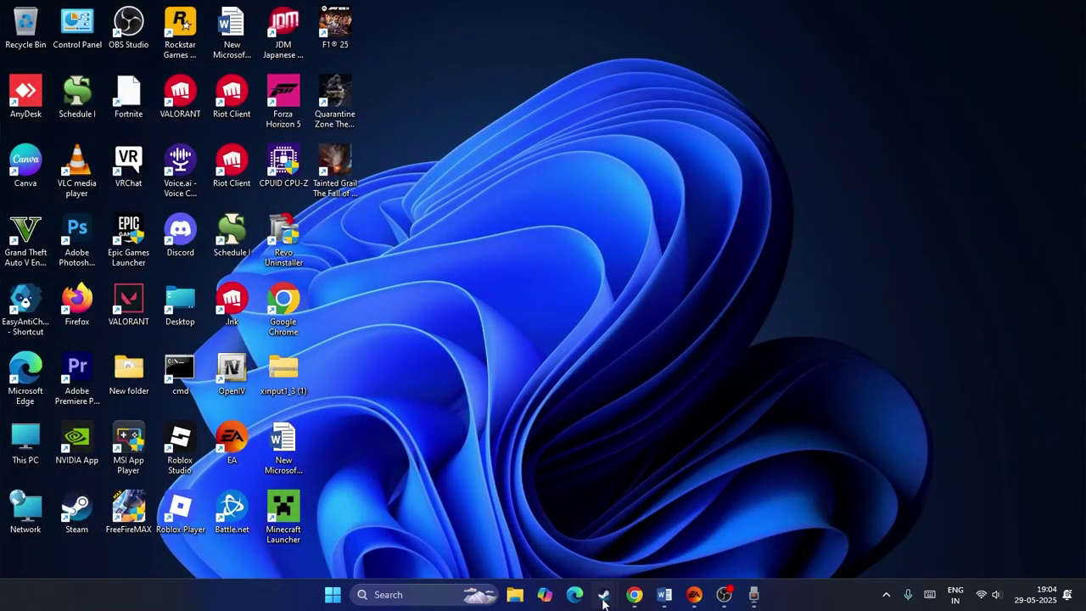
# Step: Check F1 25 in Steam, switch to the Word document, and read Step 4 about a clean graphics driver installation
pyautogui.moveTo(615, 599)
pyautogui.click(568, 526)
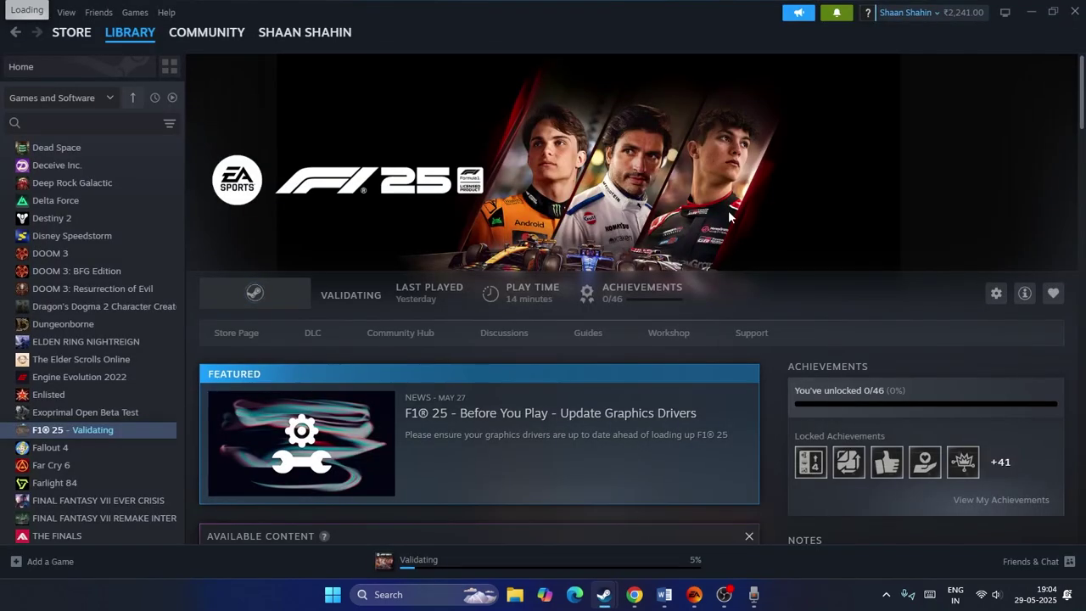
pyautogui.click(685, 522)
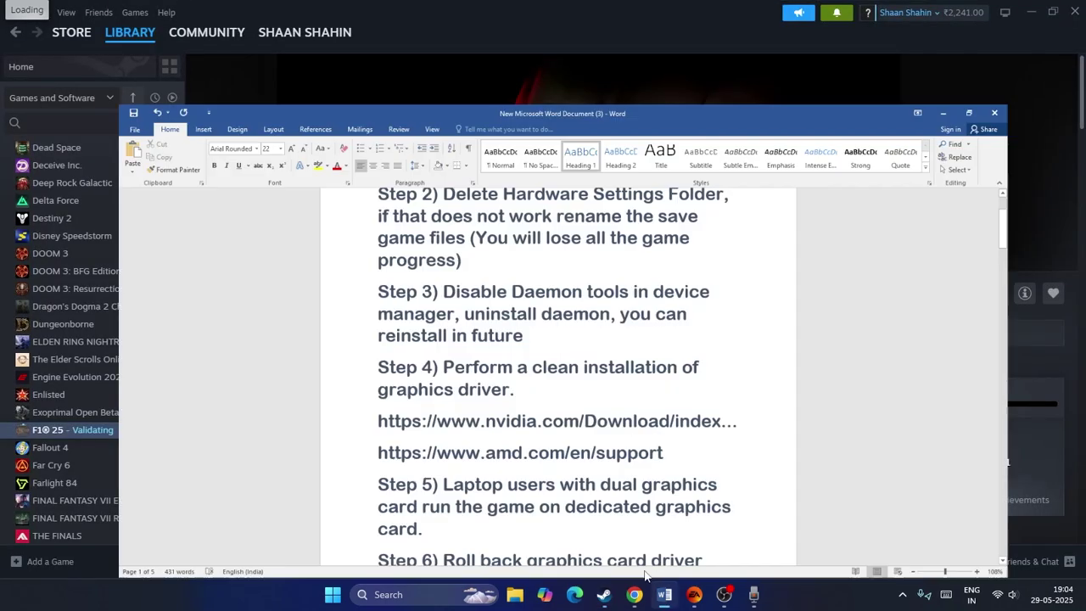
pyautogui.scroll(-1, 488, 246)
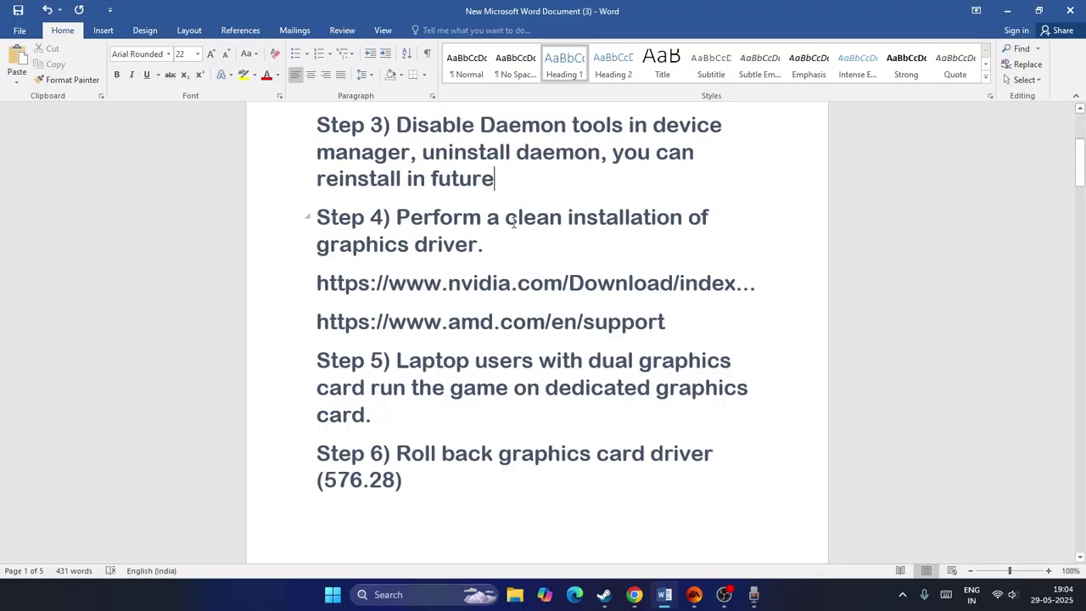
pyautogui.moveTo(484, 245); pyautogui.dragTo(397, 218)
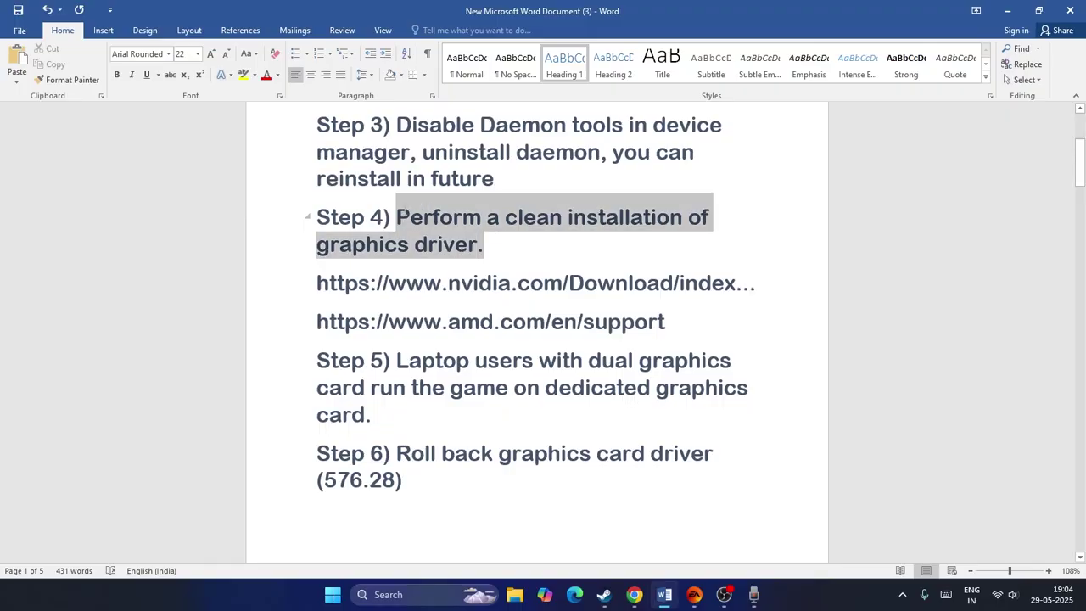
pyautogui.click(544, 282)
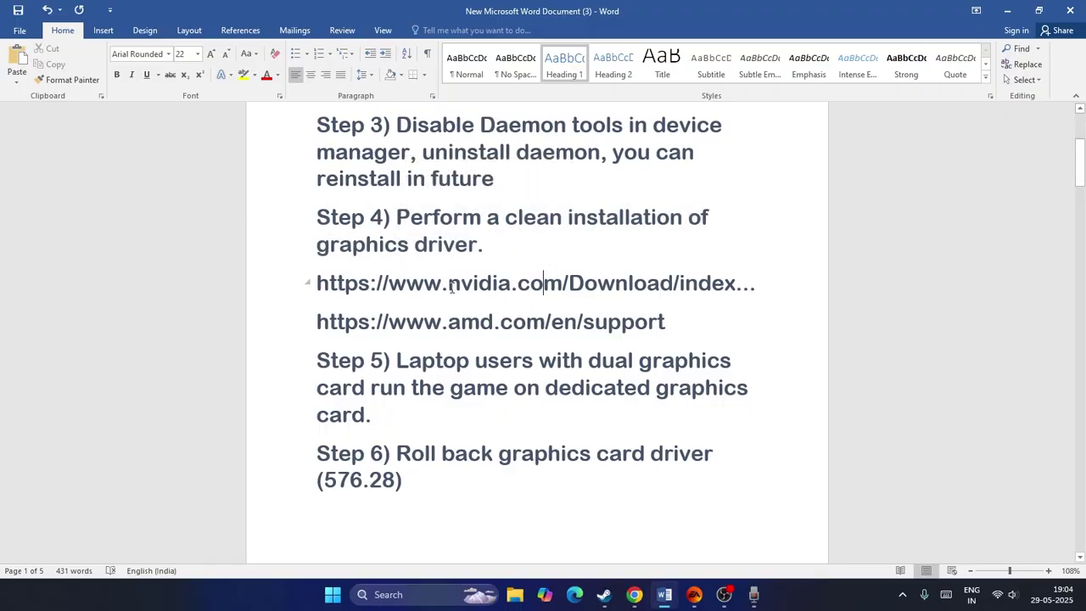
# Step: Minimize Word, switch to Chrome, and bring up the Manual Driver Search on the NVIDIA drivers page
pyautogui.click(1008, 11)
pyautogui.click(638, 590)
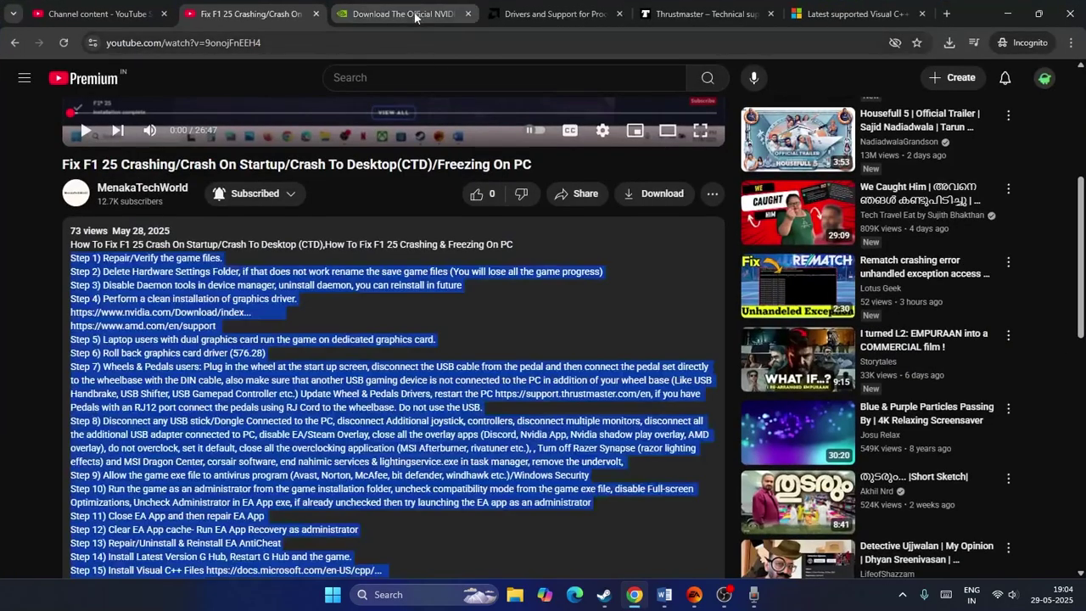
pyautogui.click(409, 14)
pyautogui.click(696, 285)
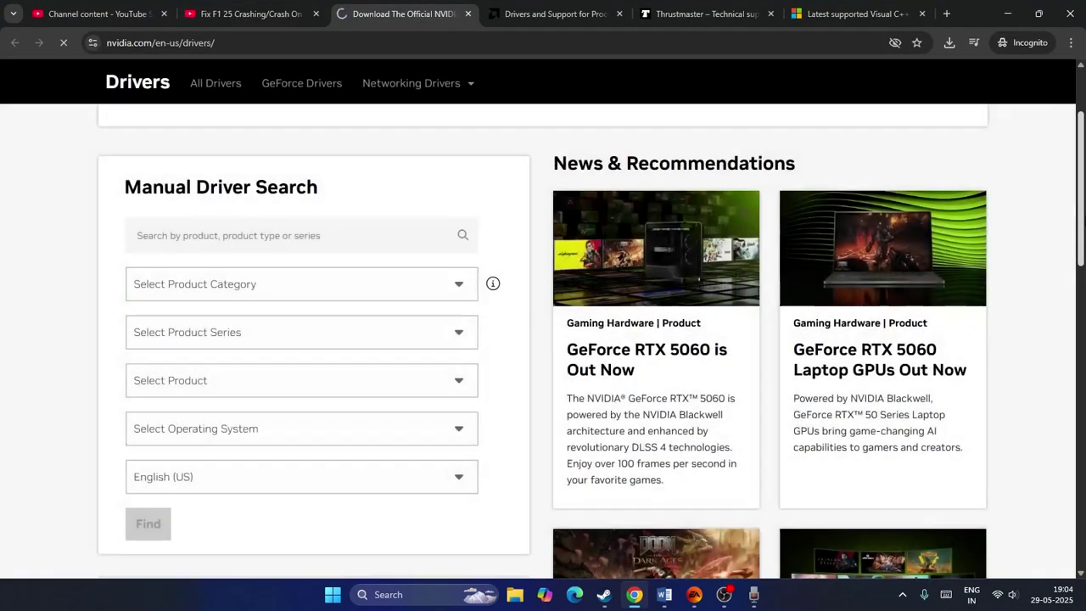
pyautogui.scroll(-2, 510, 240)
pyautogui.scroll(3, 509, 240)
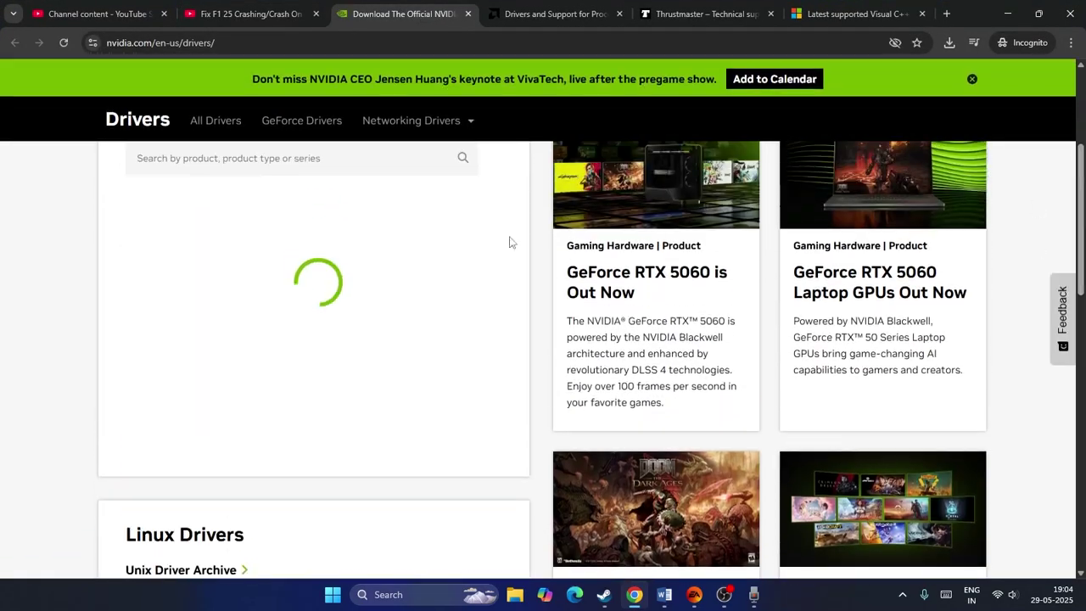
pyautogui.scroll(-3, 1037, 138)
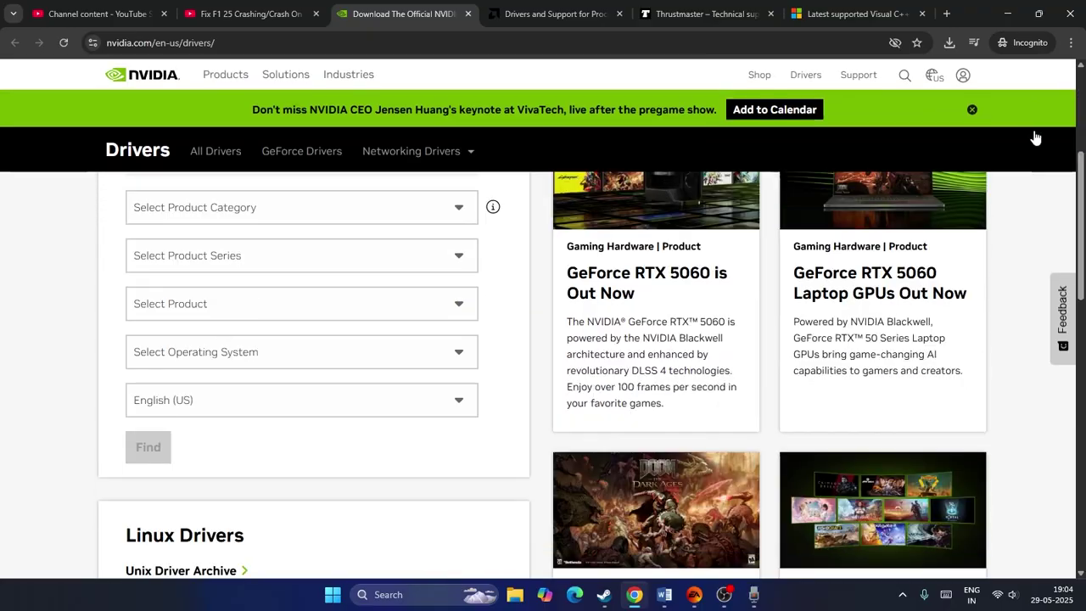
pyautogui.scroll(2, 221, 331)
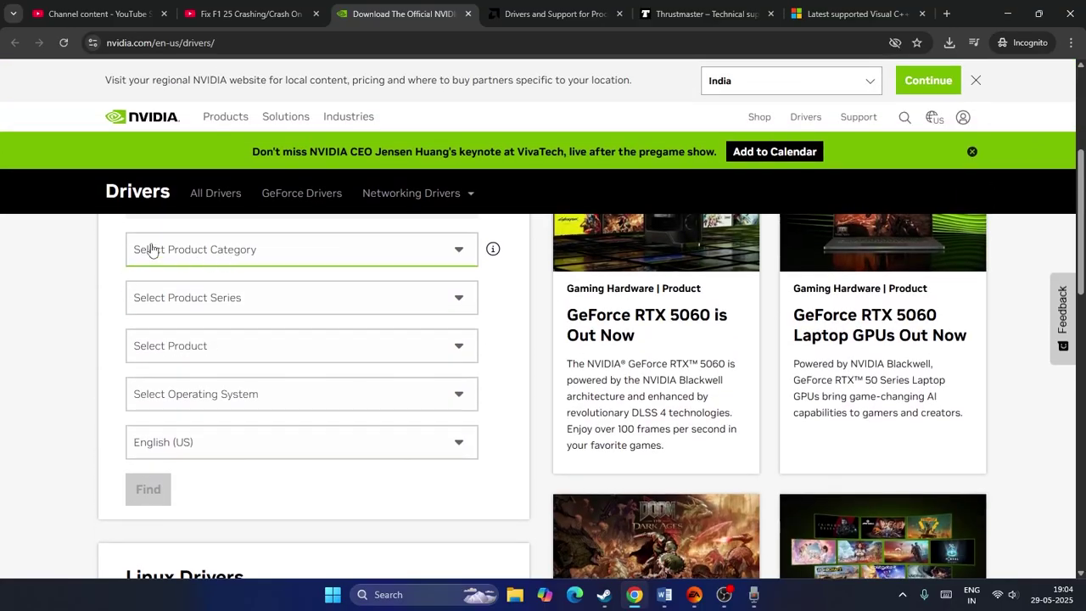
# Step: Search for GeForce drivers for the RTX 50 Series (Notebooks), RTX 5090 Laptop GPU, with Windows 11 as the operating system
pyautogui.click(269, 258)
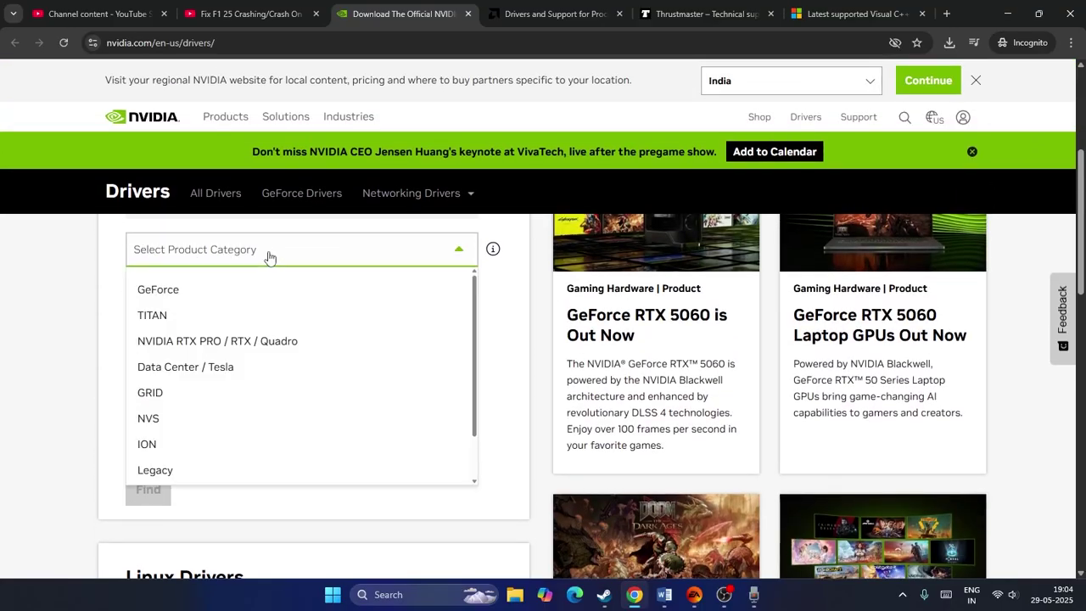
pyautogui.click(170, 289)
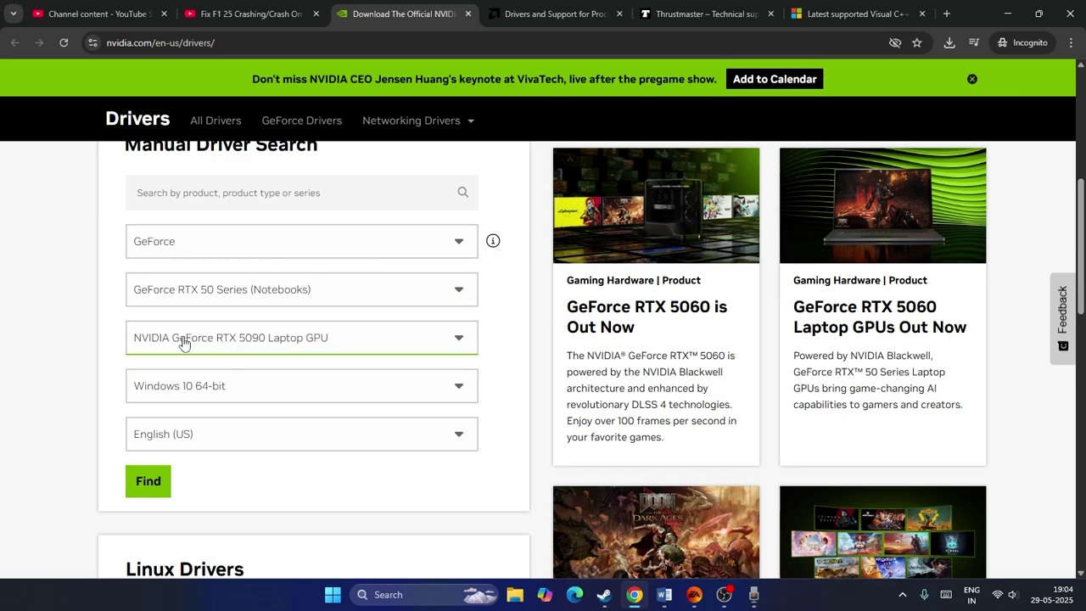
pyautogui.click(236, 383)
pyautogui.click(189, 450)
pyautogui.scroll(2, 190, 450)
pyautogui.scroll(-3, 308, 288)
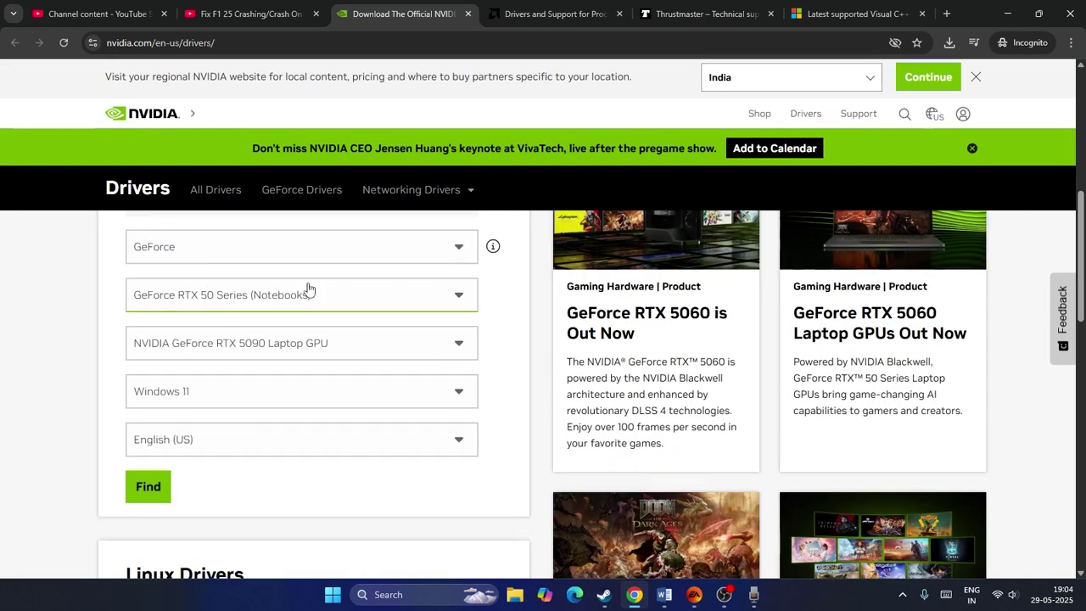
pyautogui.click(150, 352)
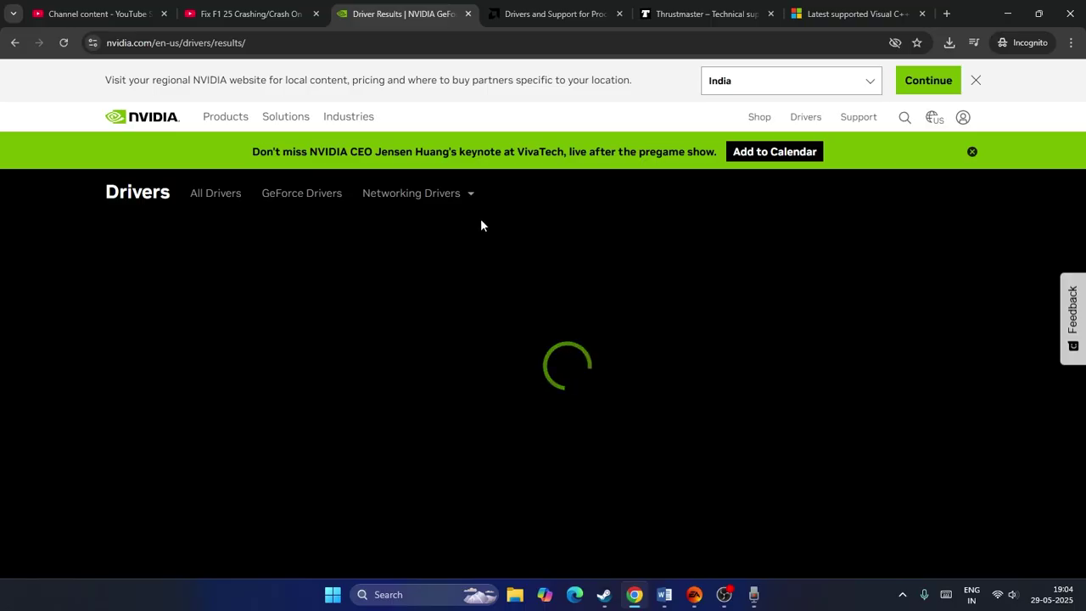
# Step: Check the version of the GeForce Game Ready Driver in the NVIDIA driver results
pyautogui.scroll(-3, 481, 224)
pyautogui.scroll(2, 480, 224)
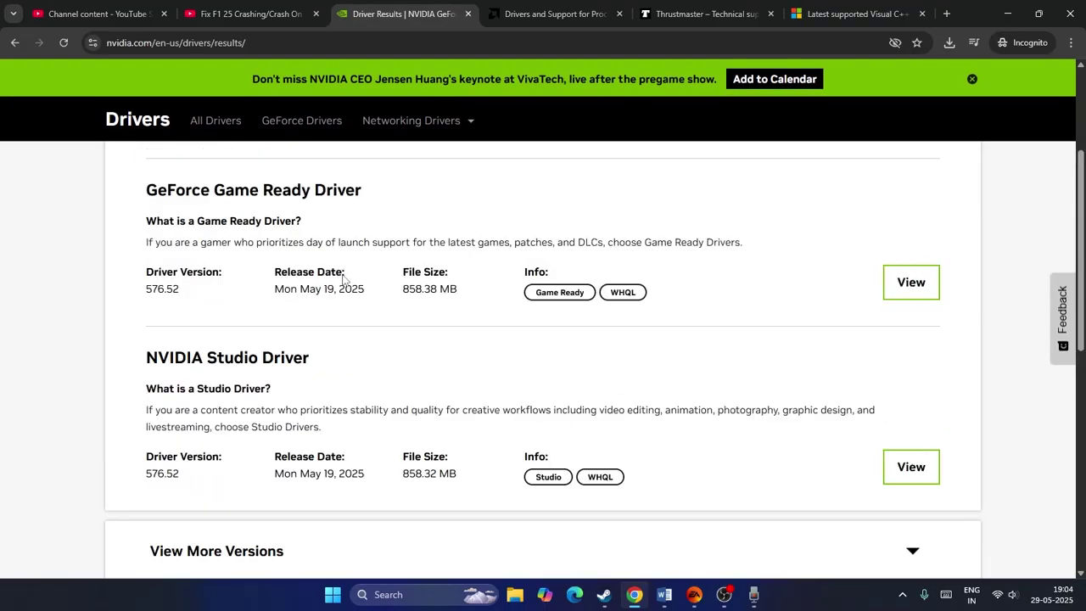
pyautogui.moveTo(153, 361); pyautogui.dragTo(190, 363)
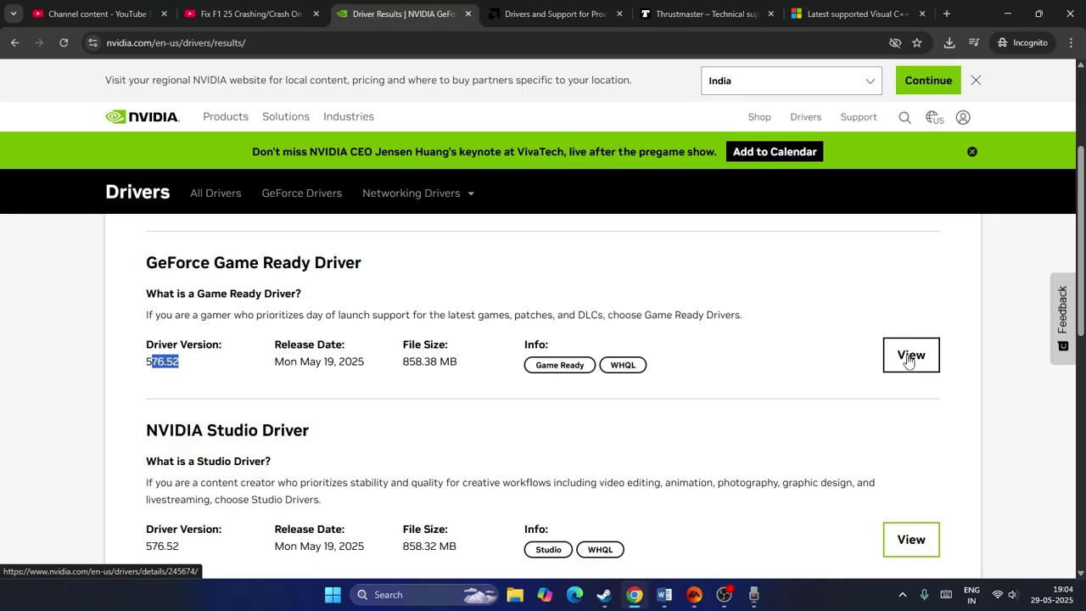
# Step: On the AMD drivers page, select Graphics, Radeon RX, Radeon RX 5000 Series and AMD Radeon RX 5700, and open its driver downloads
pyautogui.click(543, 14)
pyautogui.scroll(-2, 373, 289)
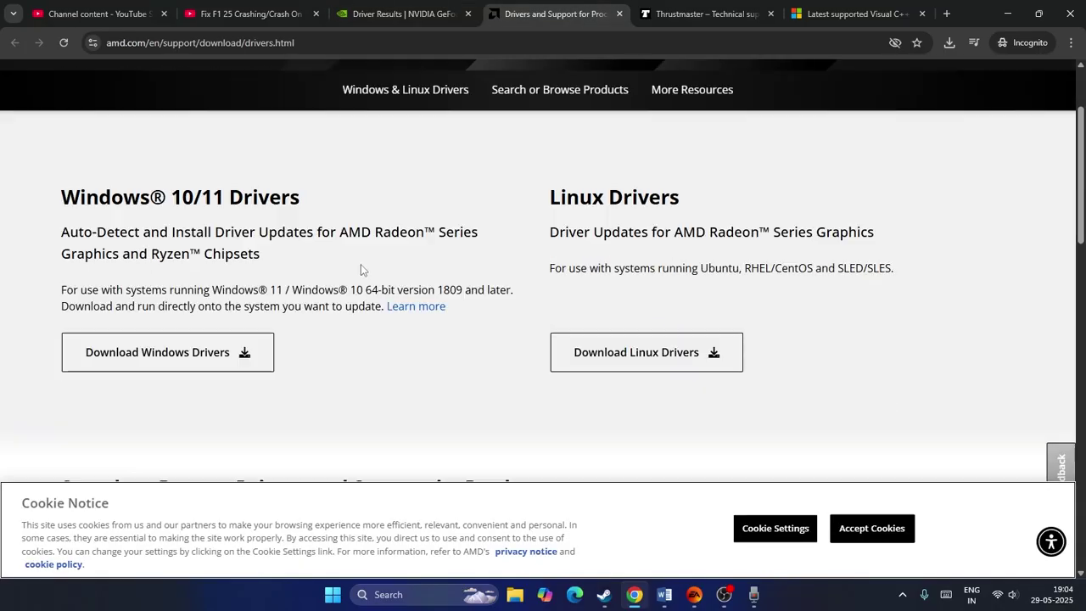
pyautogui.scroll(-2, 360, 262)
pyautogui.scroll(-3, 414, 245)
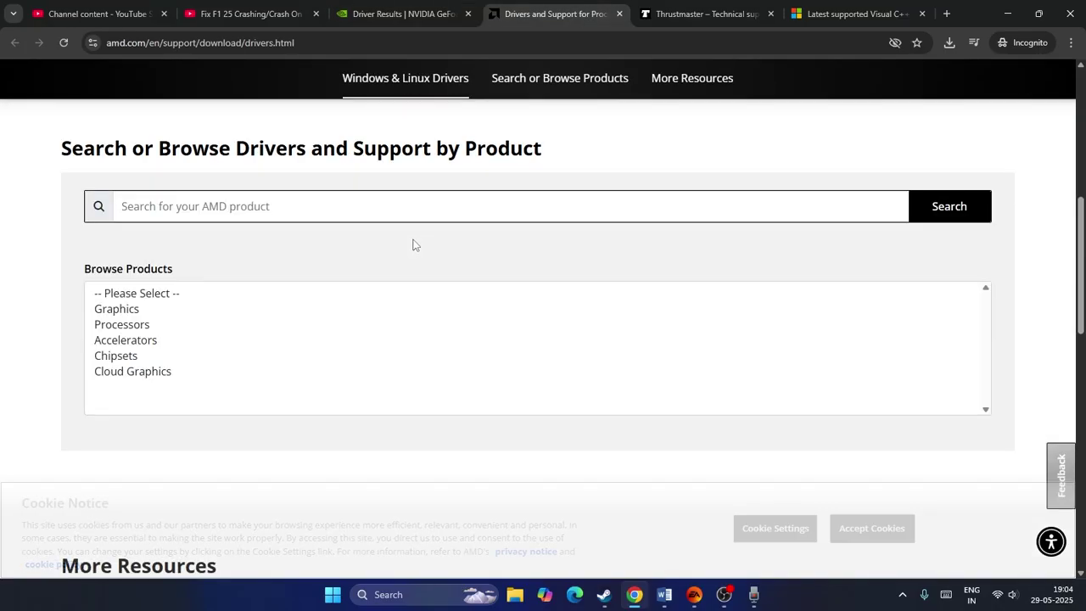
pyautogui.click(119, 309)
pyautogui.click(142, 374)
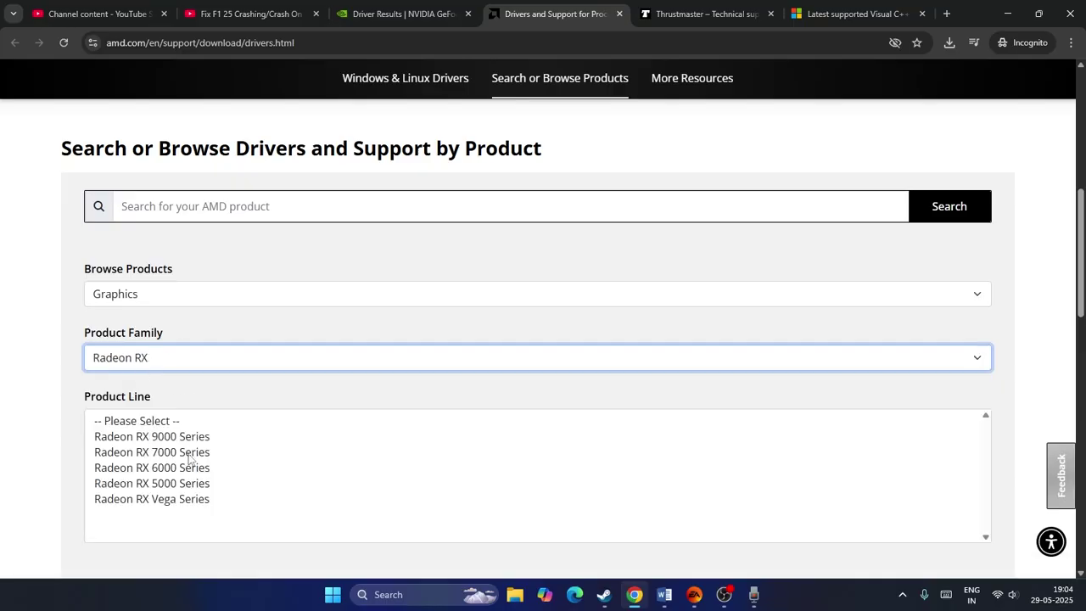
pyautogui.click(188, 482)
pyautogui.scroll(-2, 204, 459)
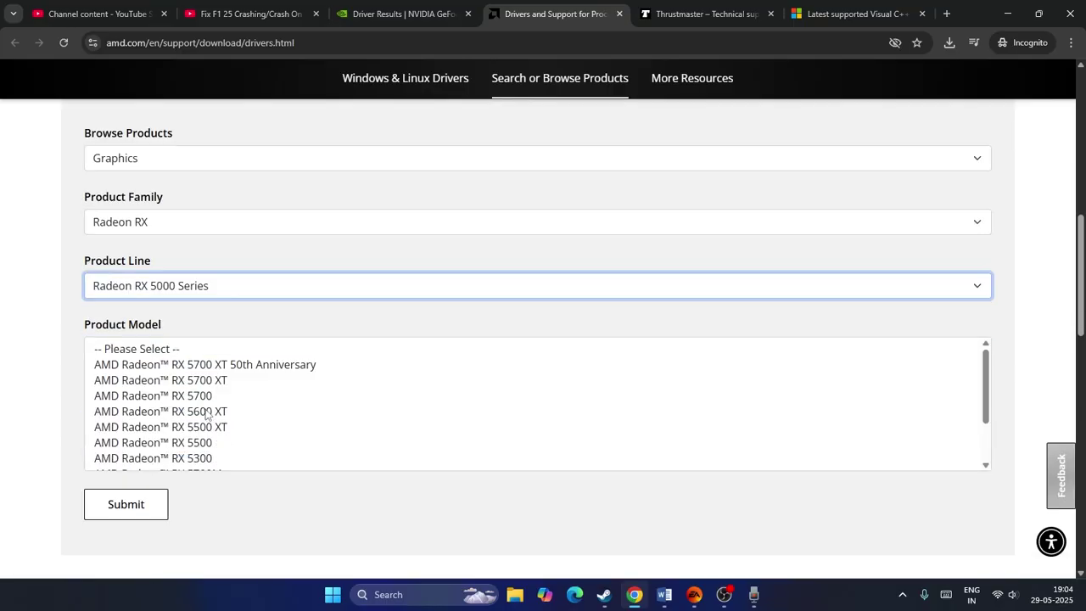
pyautogui.click(193, 396)
pyautogui.click(141, 394)
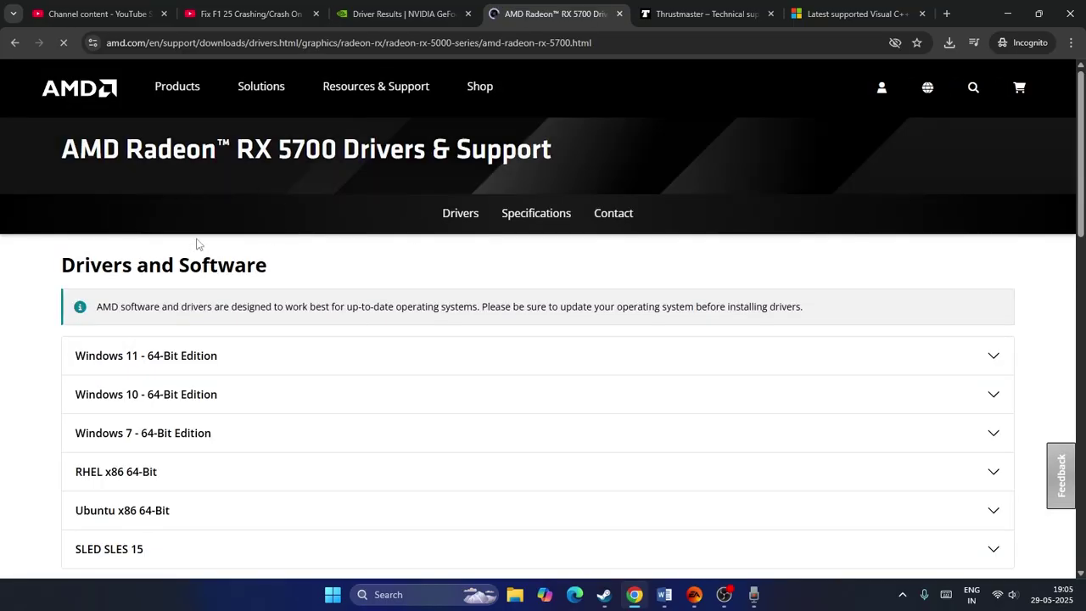
pyautogui.scroll(-2, 398, 215)
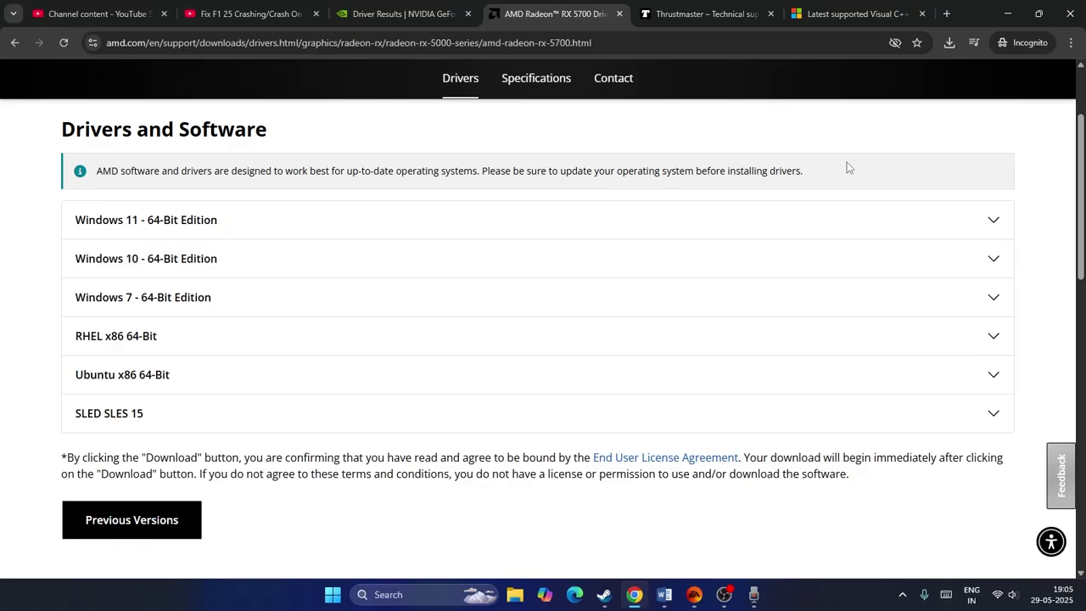
# Step: Minimize Chrome, return to the Word document, and read Step 5 about running the game on the dedicated graphics card
pyautogui.click(1006, 13)
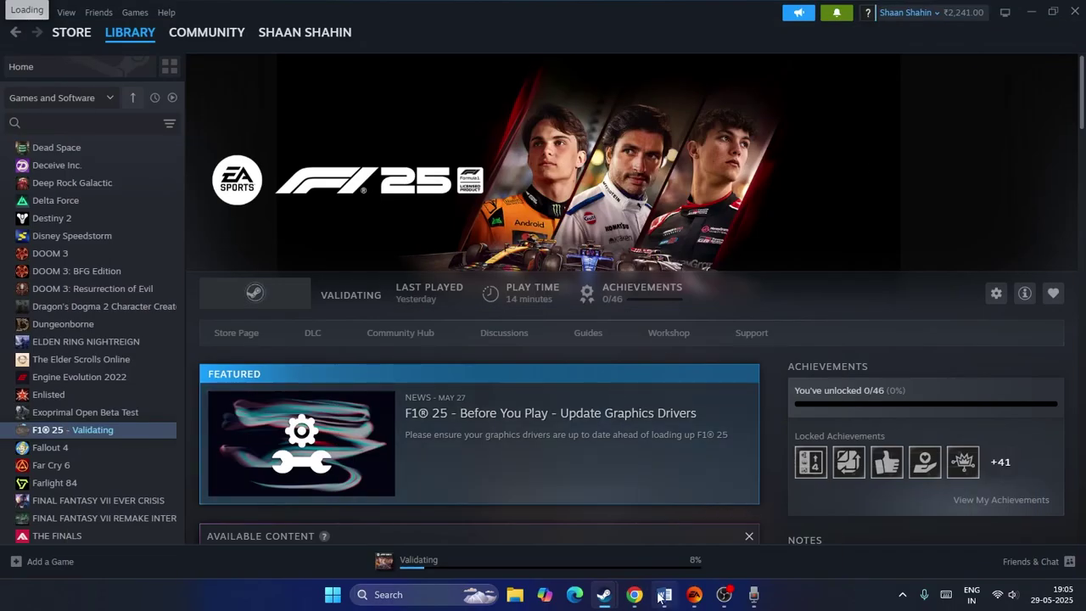
pyautogui.hotkey('alt', 'Tab')
pyautogui.scroll(-3, 526, 184)
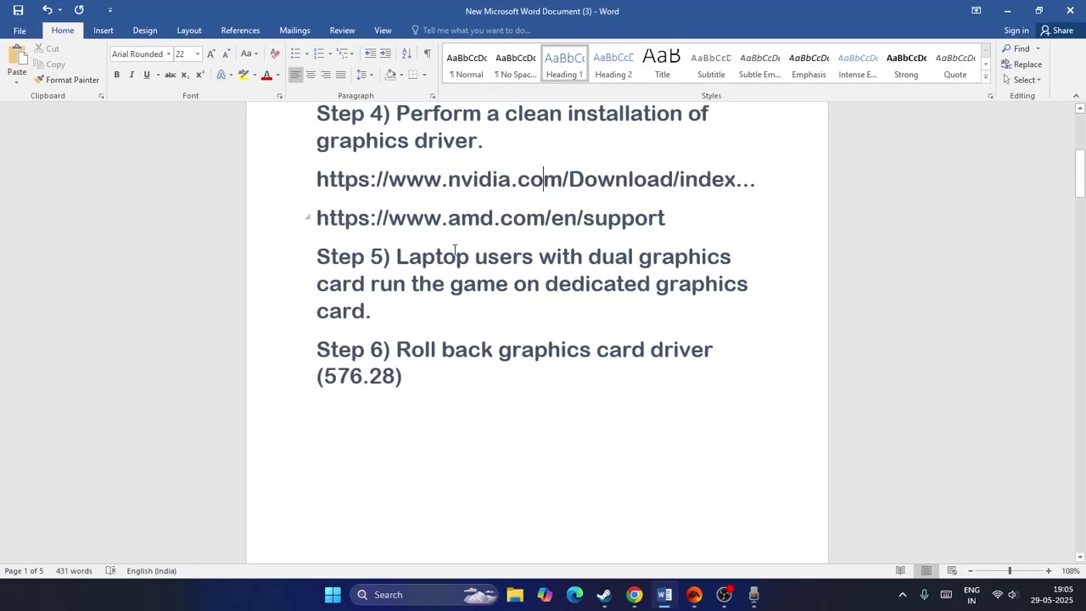
pyautogui.moveTo(398, 257); pyautogui.dragTo(429, 291)
pyautogui.click(424, 311)
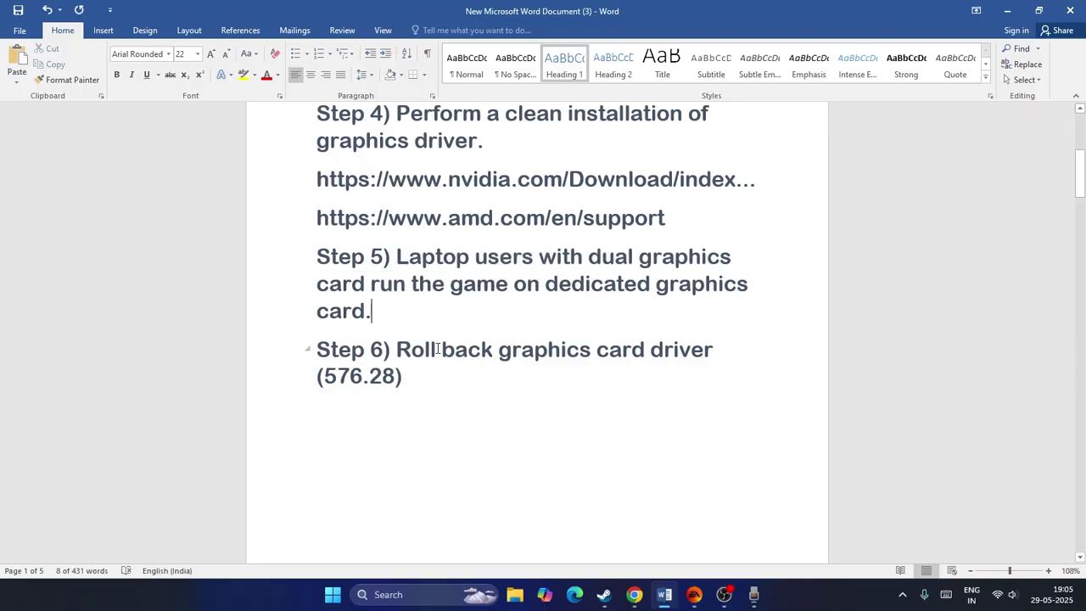
# Step: Open the Windows Graphics settings and remove the existing F1 25 Executable entry from the custom app list
pyautogui.click(406, 597)
pyautogui.write('grap')
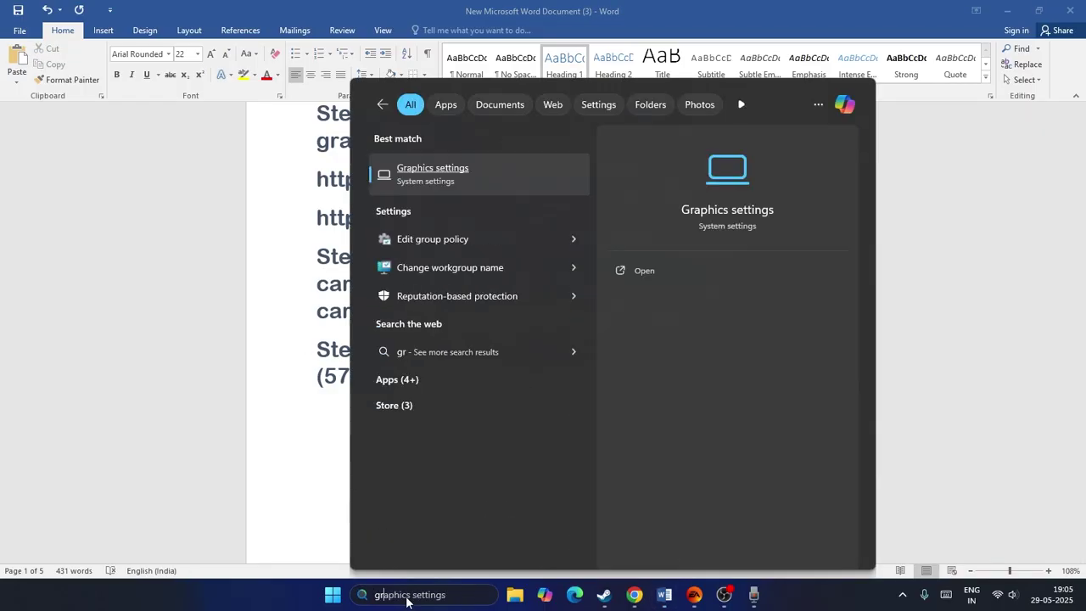
pyautogui.write('hics se')
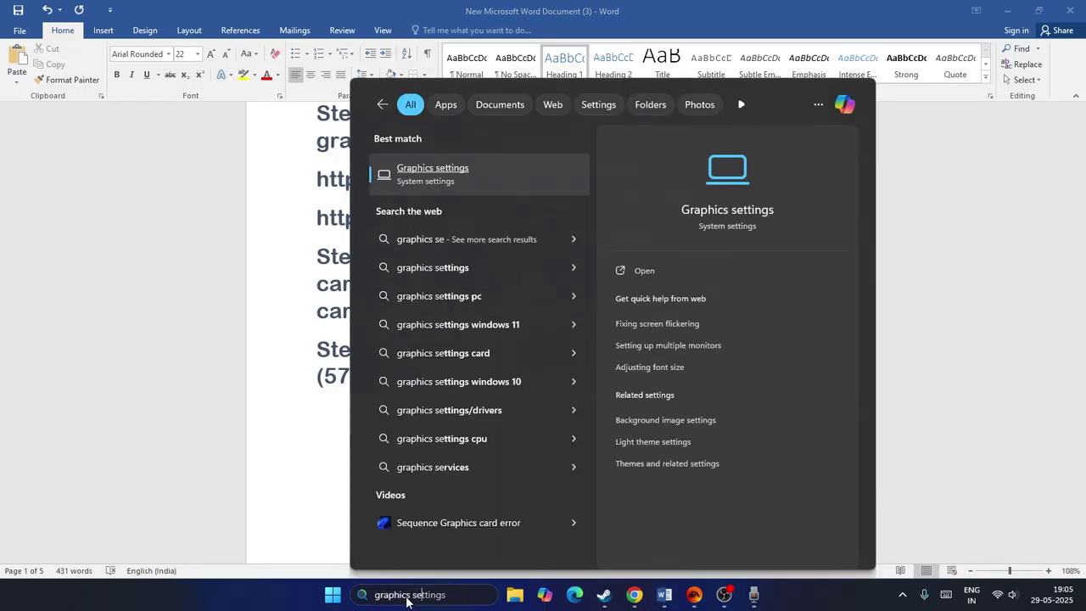
pyautogui.click(473, 171)
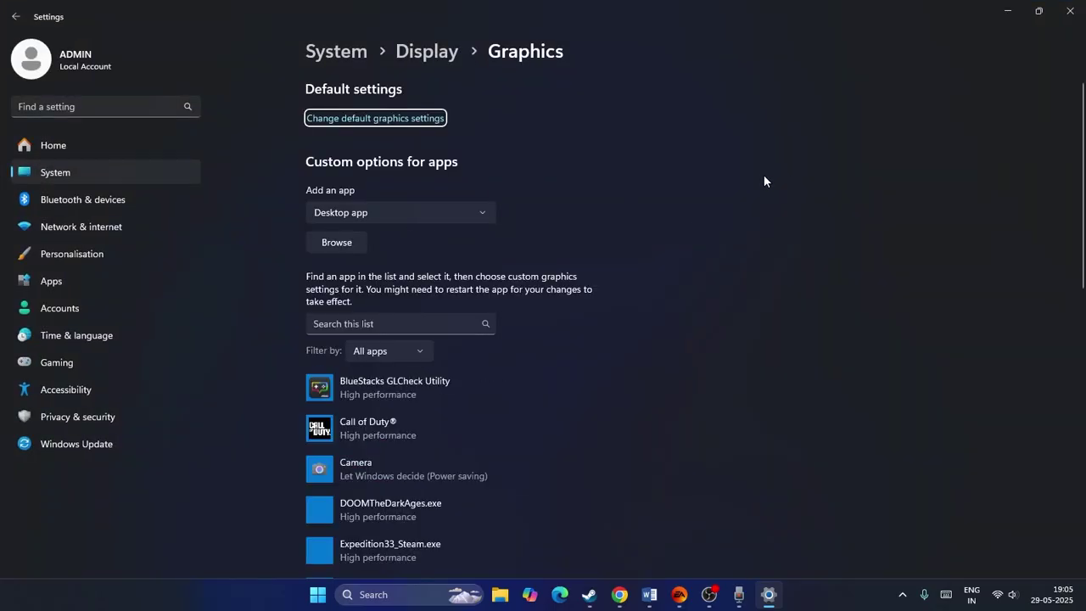
pyautogui.scroll(-4, 738, 160)
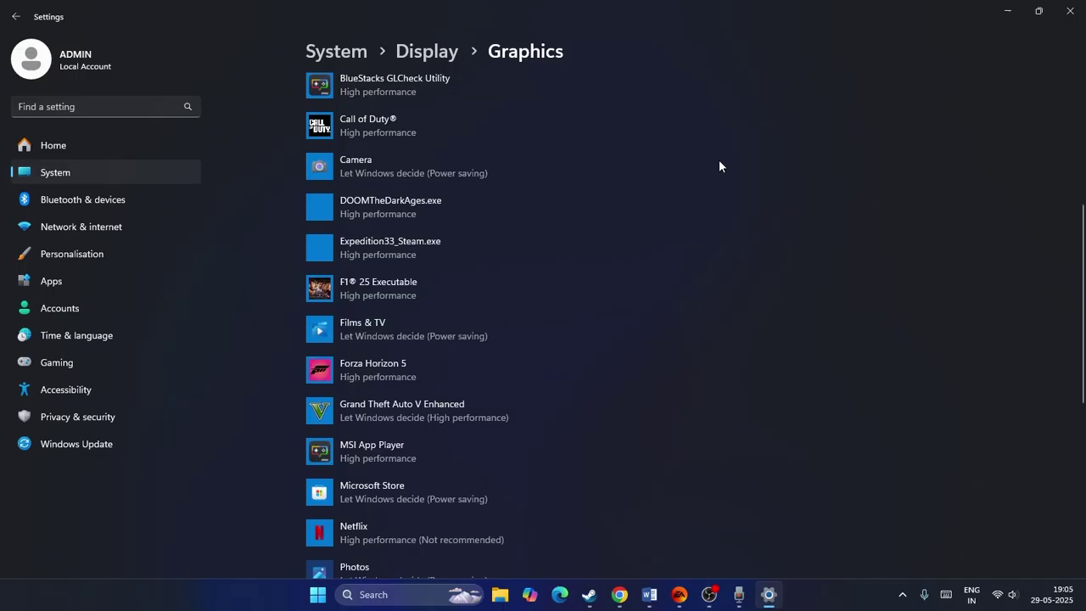
pyautogui.click(433, 280)
pyautogui.click(589, 343)
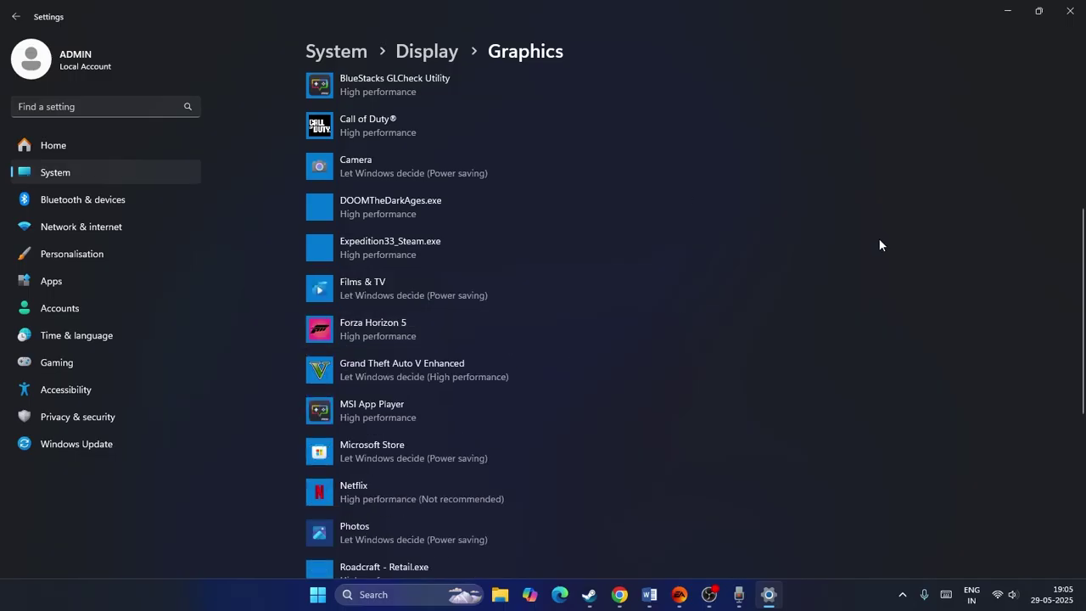
# Step: Add the F1_25 application from E:\SteamLibrary\steamapps\common\F1 25 as a desktop app in the custom graphics options
pyautogui.scroll(4, 879, 241)
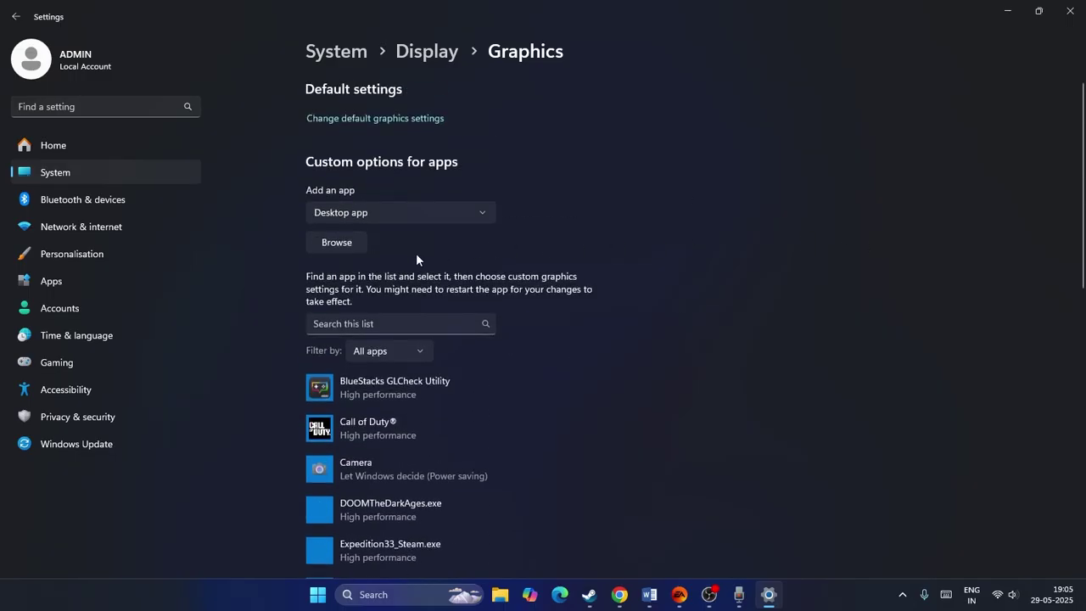
pyautogui.click(348, 245)
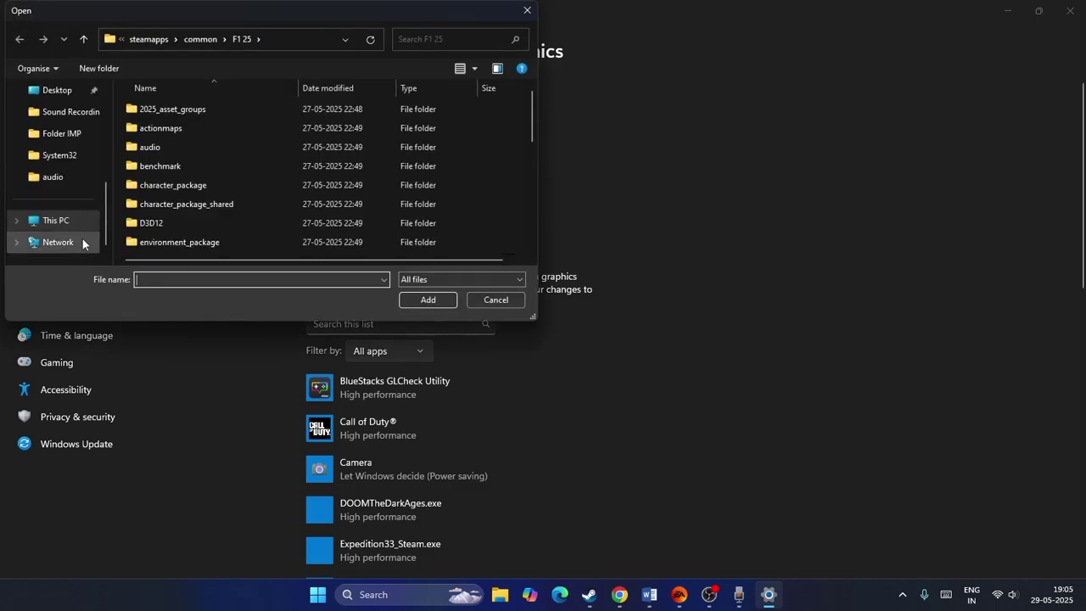
pyautogui.click(75, 221)
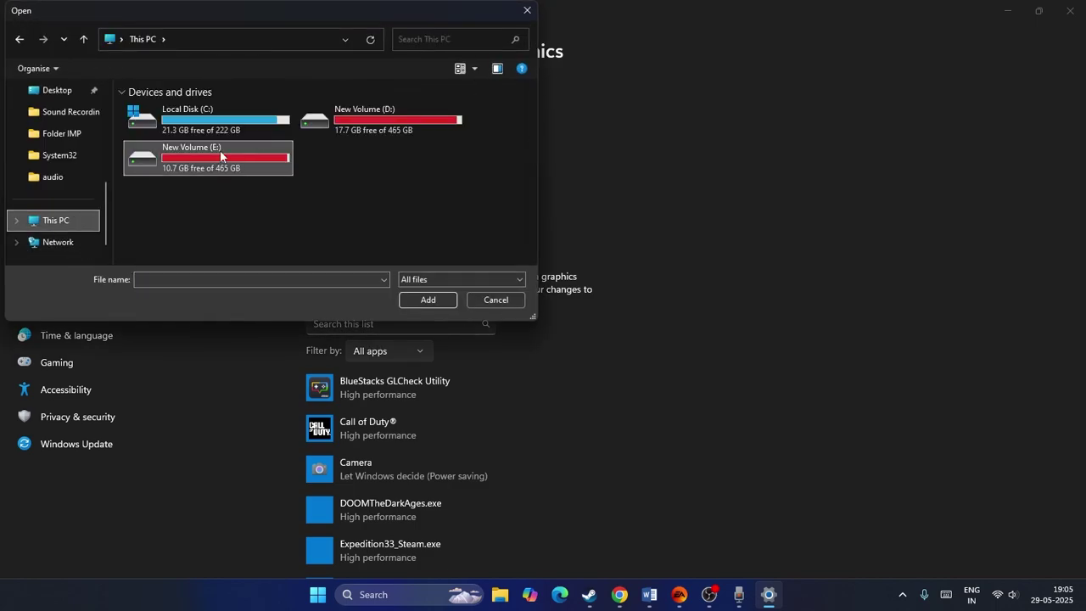
pyautogui.click(196, 166)
pyautogui.doubleClick(196, 166)
pyautogui.doubleClick(193, 167)
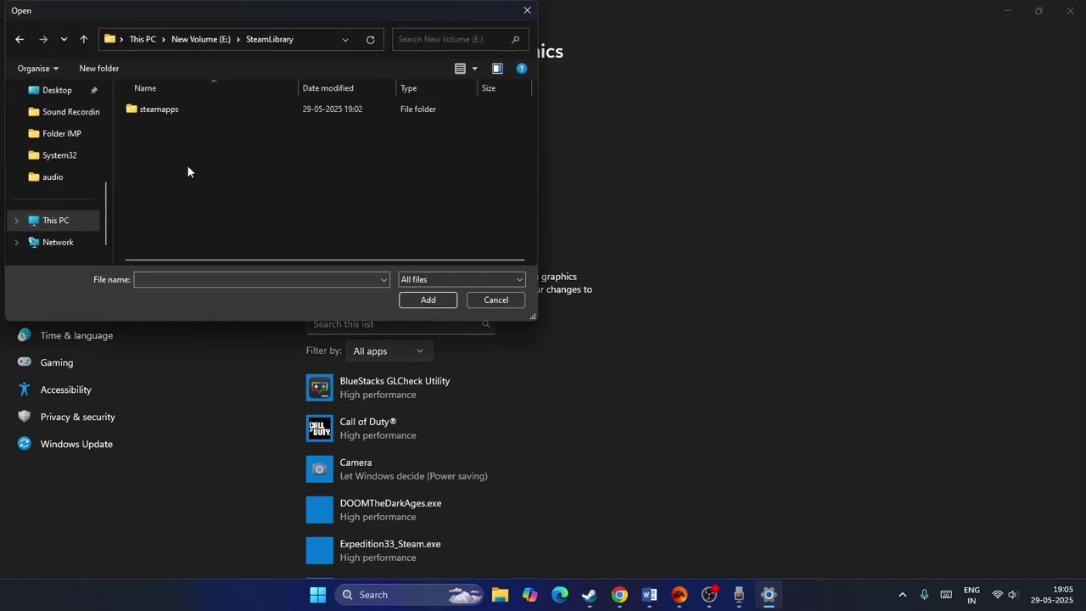
pyautogui.doubleClick(184, 111)
pyautogui.doubleClick(184, 111)
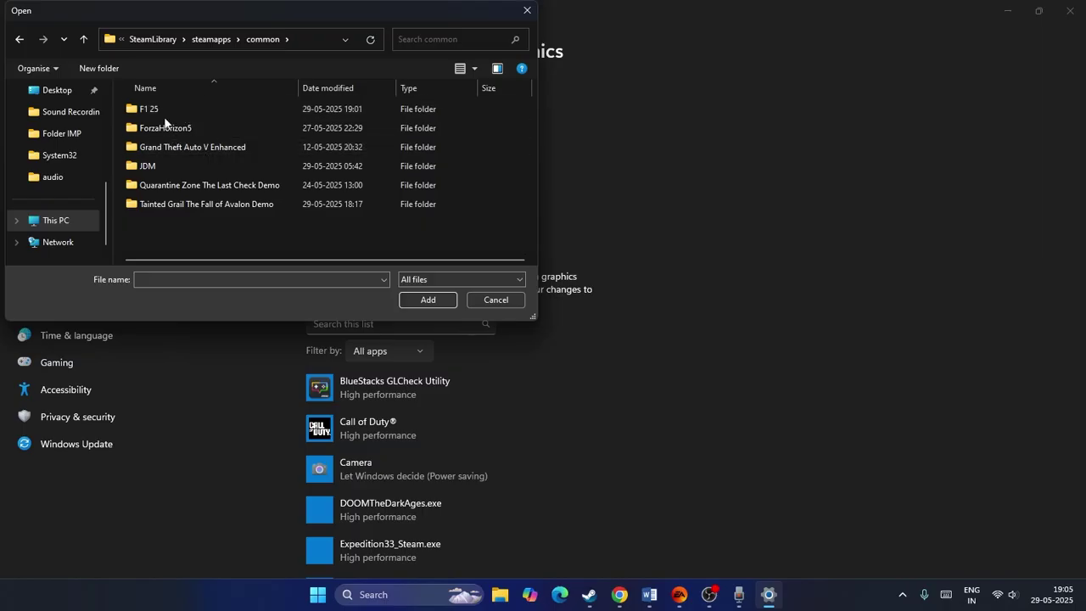
pyautogui.doubleClick(154, 111)
pyautogui.scroll(-7, 198, 167)
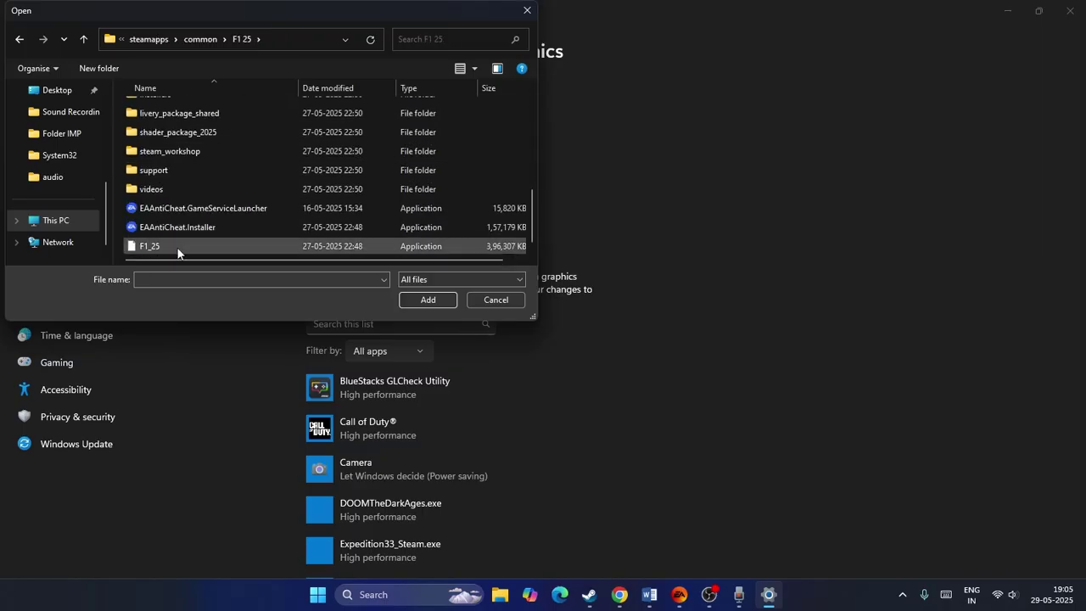
pyautogui.click(167, 245)
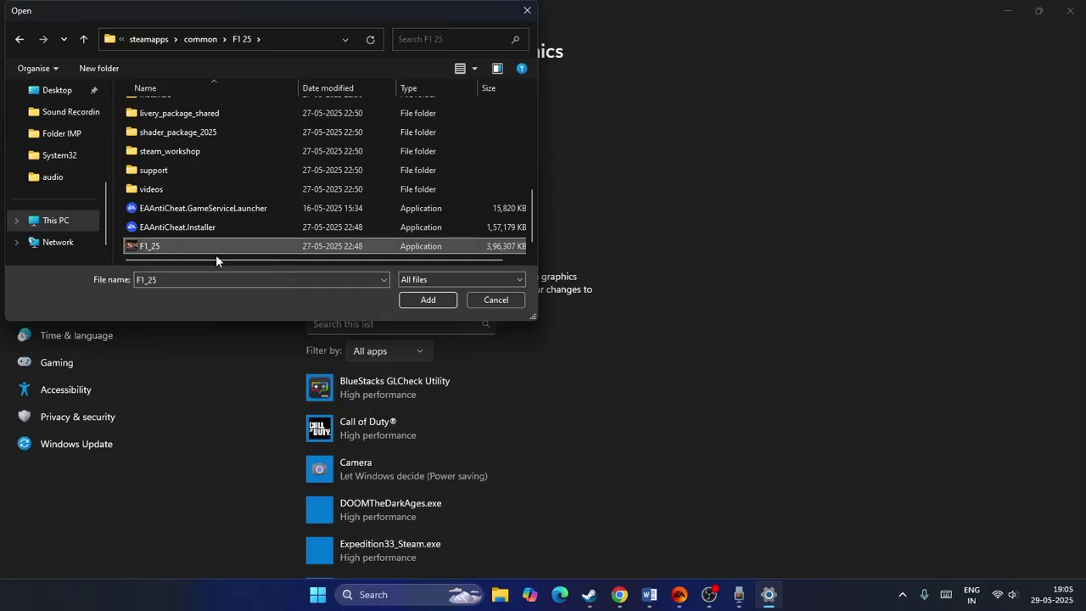
pyautogui.click(416, 301)
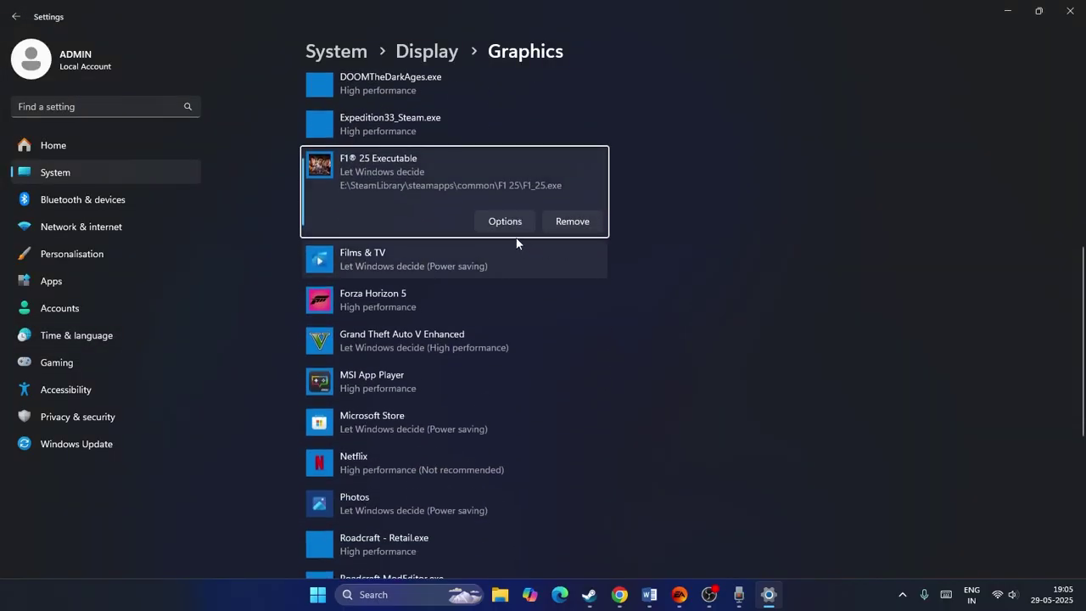
# Step: Set the F1 25 Executable's graphics preference to High performance, save it and close Settings
pyautogui.click(503, 223)
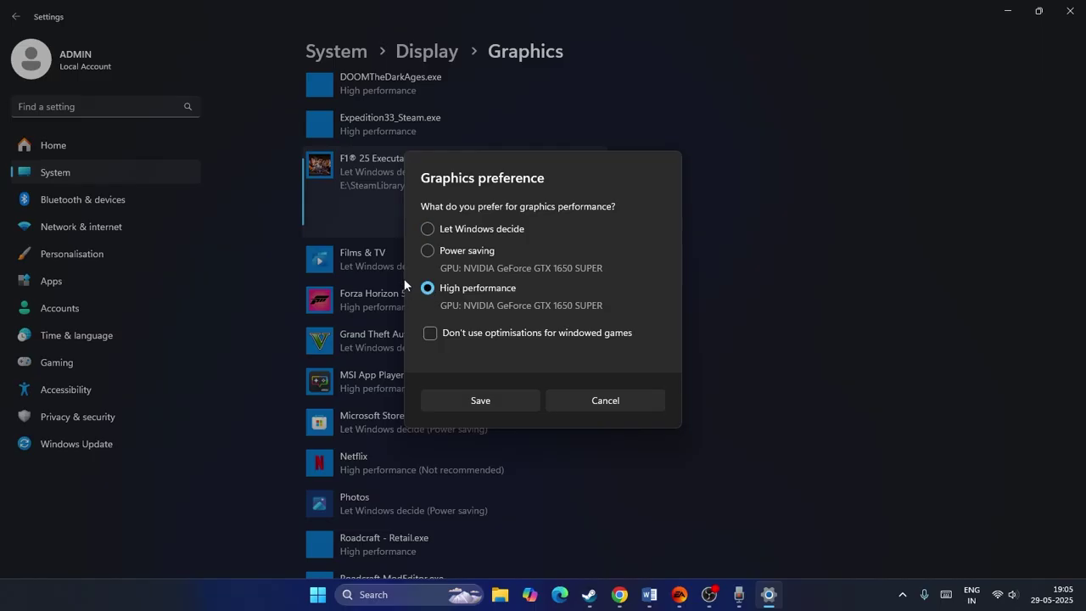
pyautogui.click(511, 397)
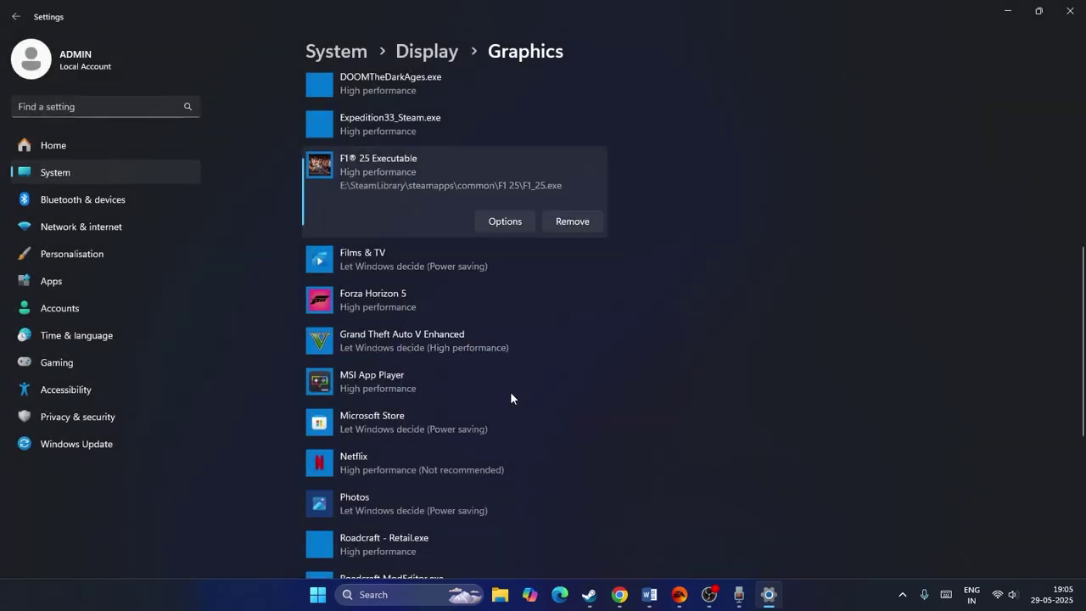
pyautogui.click(1070, 10)
# Step: Read Step 6 in the Word document about rolling back the graphics card driver, highlighting the version 576.28
pyautogui.scroll(-2, 536, 224)
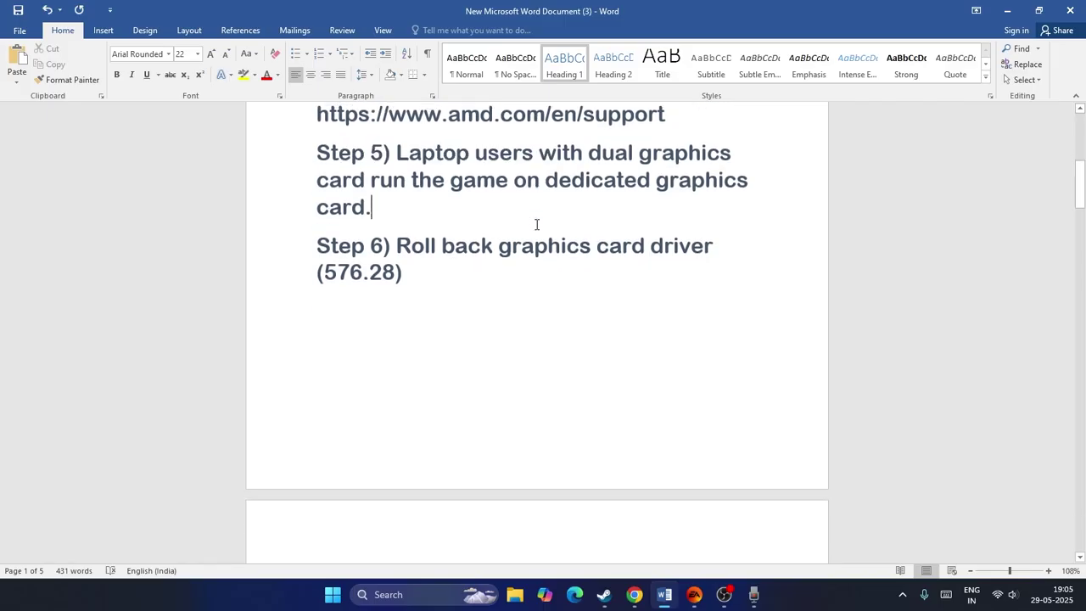
pyautogui.scroll(-2, 502, 254)
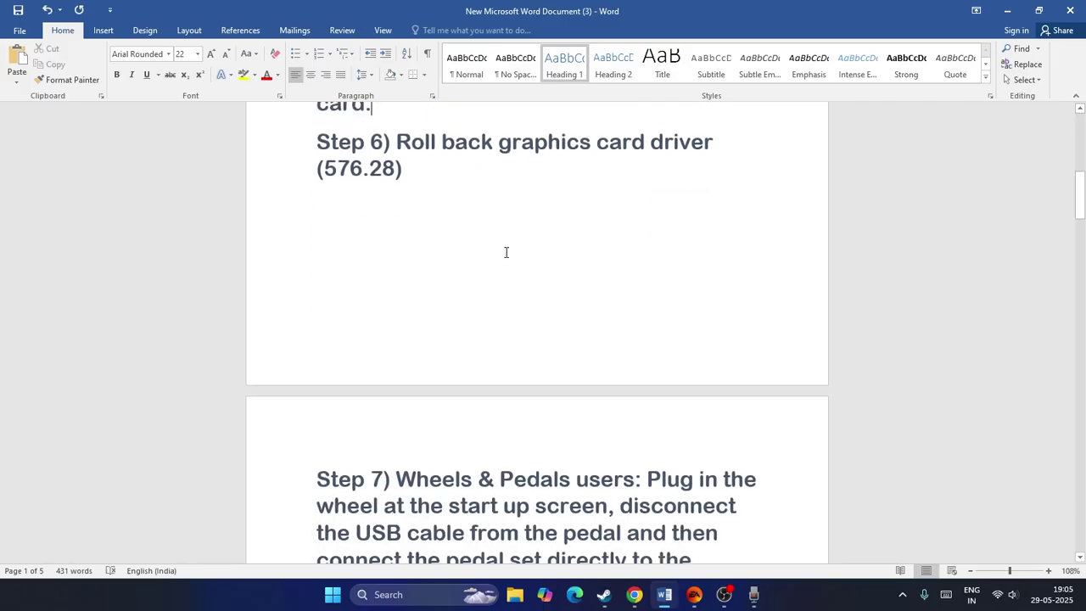
pyautogui.moveTo(334, 169); pyautogui.dragTo(396, 169)
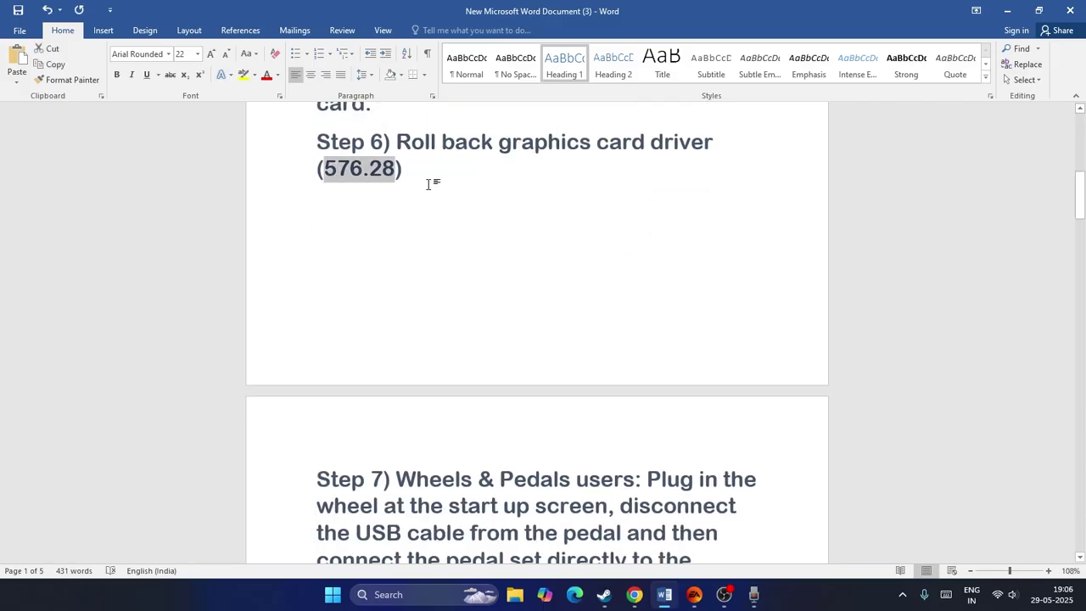
pyautogui.click(431, 179)
# Step: Switch to the NVIDIA driver results in Chrome, expand the list of more versions and look through the older drivers
pyautogui.click(634, 594)
pyautogui.click(397, 12)
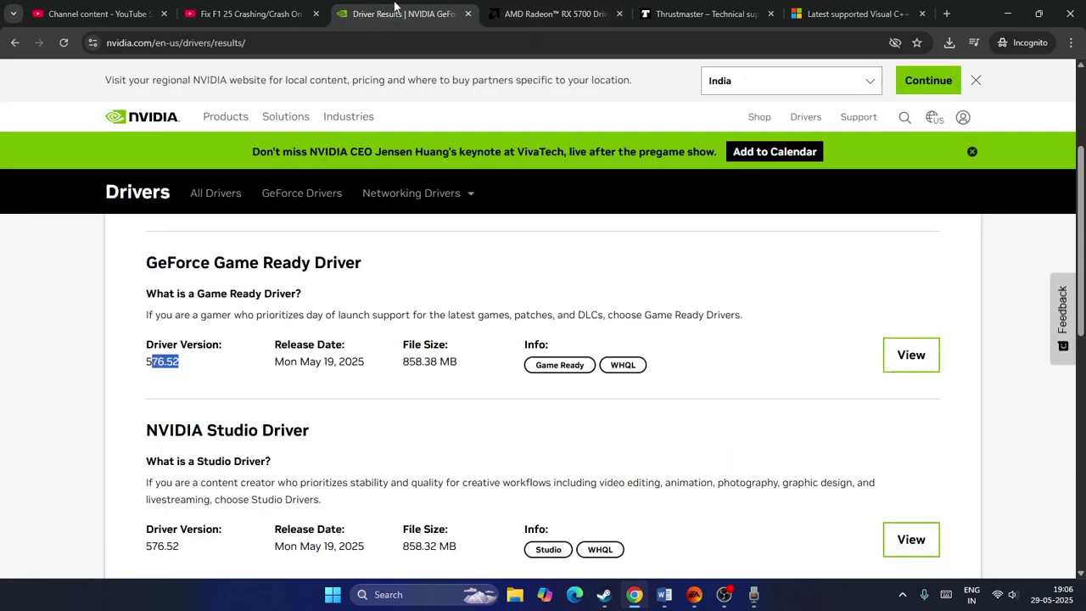
pyautogui.scroll(-2, 590, 184)
pyautogui.scroll(1, 588, 178)
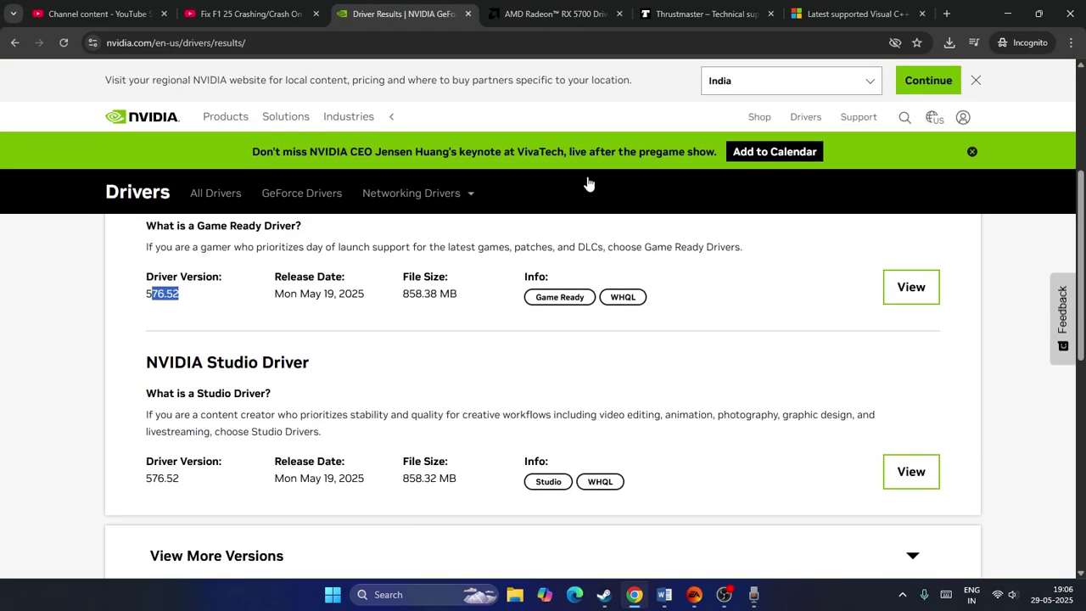
pyautogui.scroll(-3, 588, 178)
pyautogui.scroll(4, 870, 262)
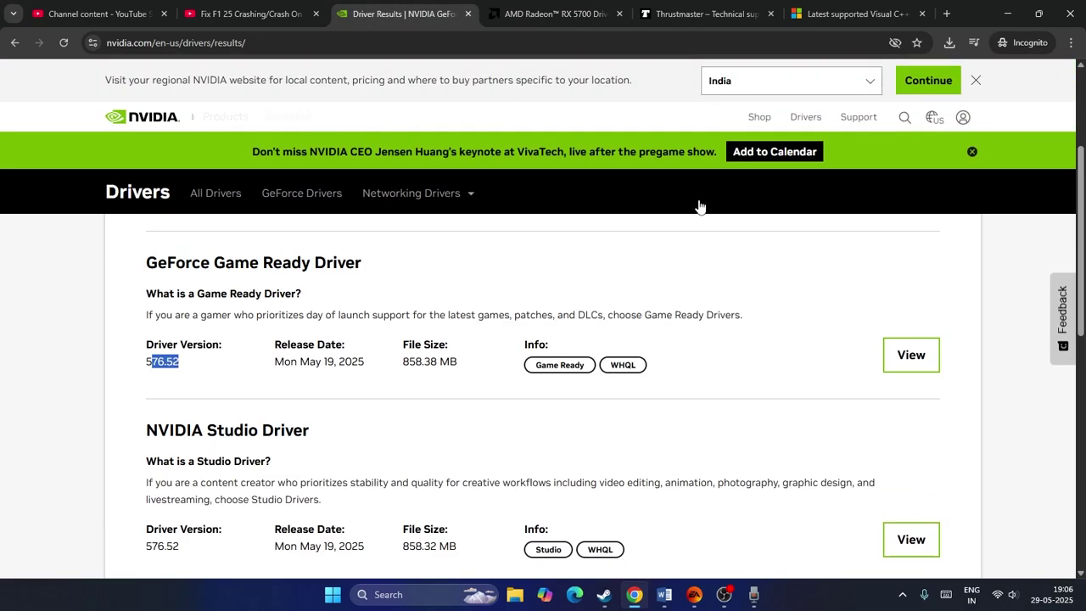
pyautogui.scroll(-3, 639, 243)
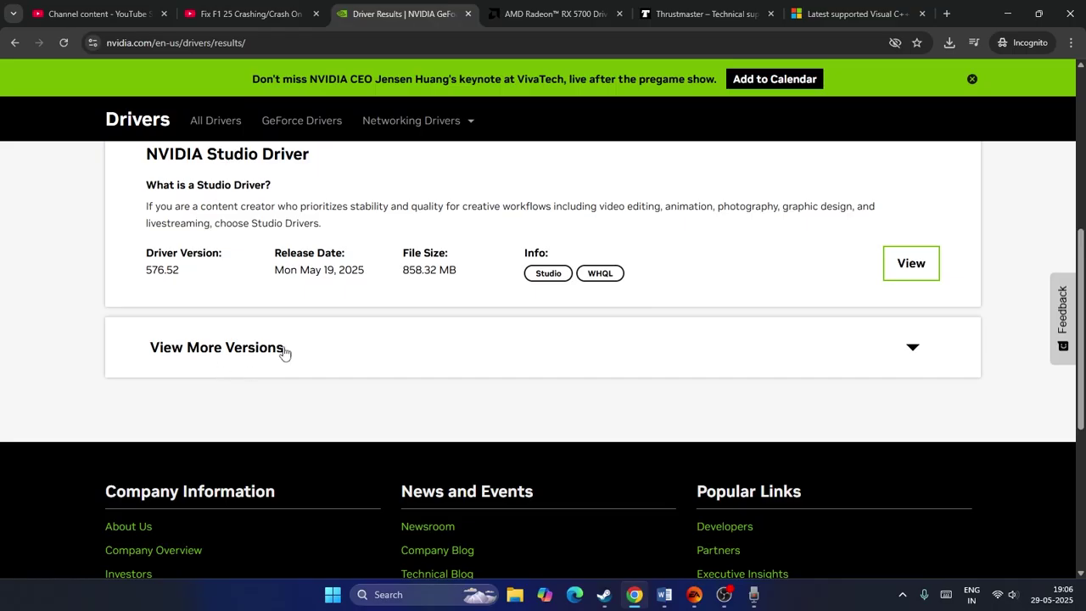
pyautogui.click(911, 349)
pyautogui.scroll(-3, 967, 284)
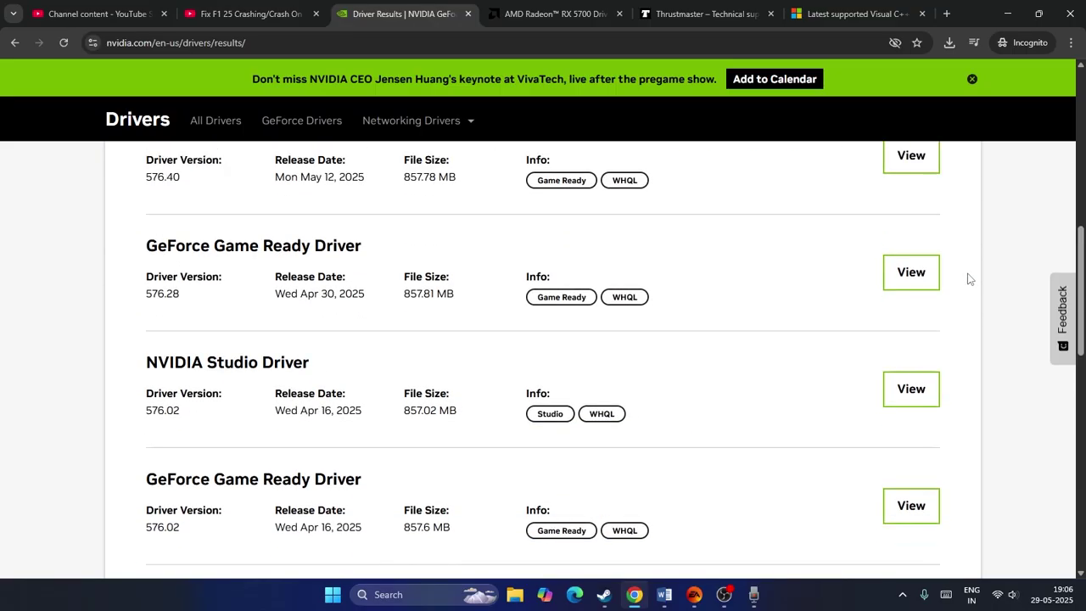
pyautogui.scroll(2, 967, 277)
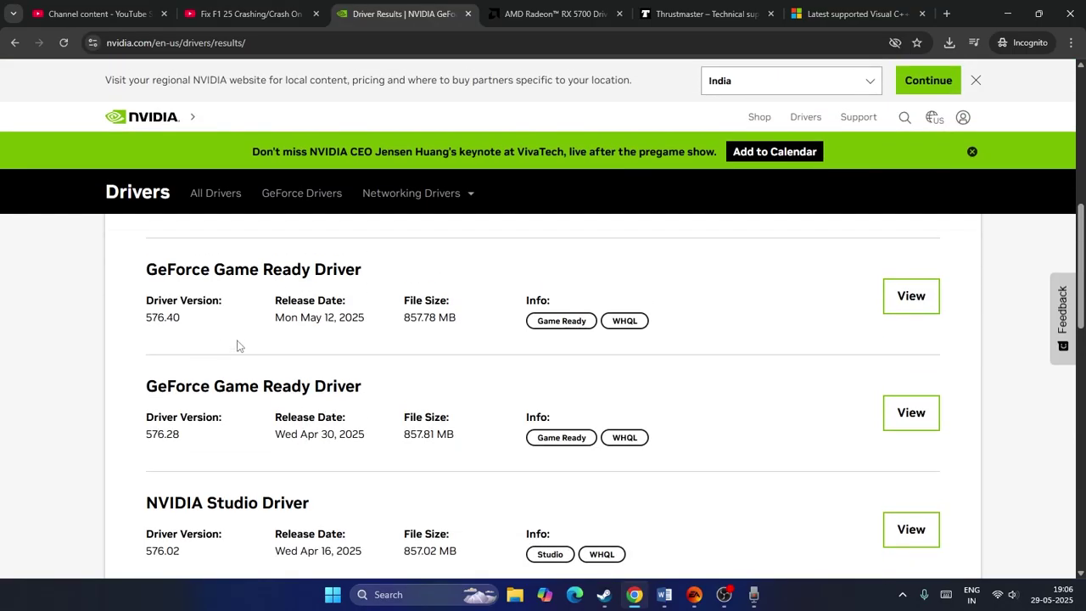
pyautogui.scroll(-3, 238, 346)
pyautogui.scroll(-1, 218, 357)
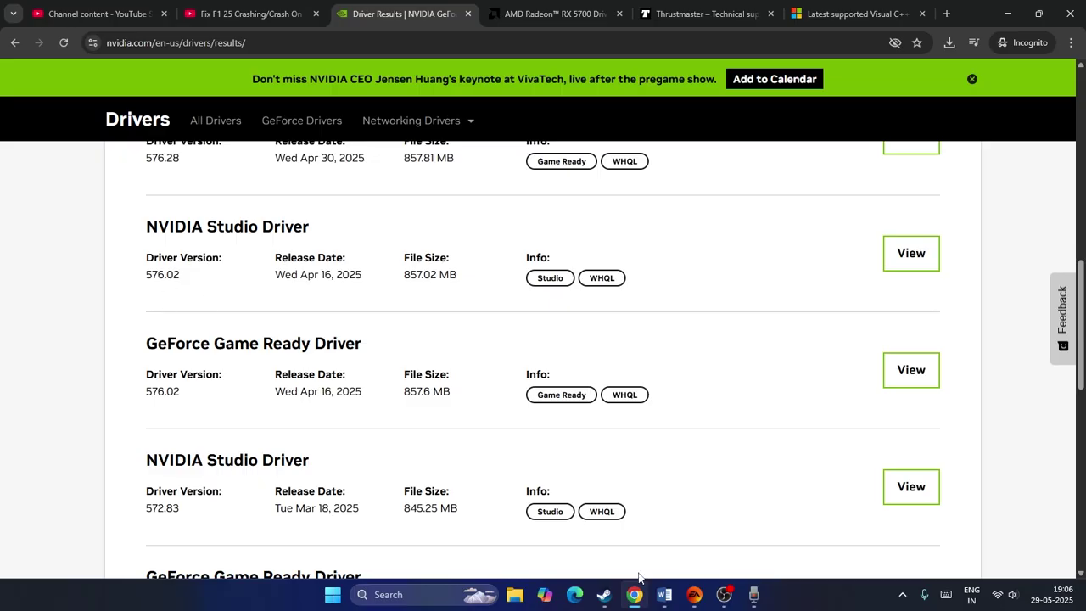
# Step: Recheck the rollback version in the Word document and locate GeForce Game Ready Driver 576.28 and its release date in the NVIDIA list
pyautogui.click(662, 598)
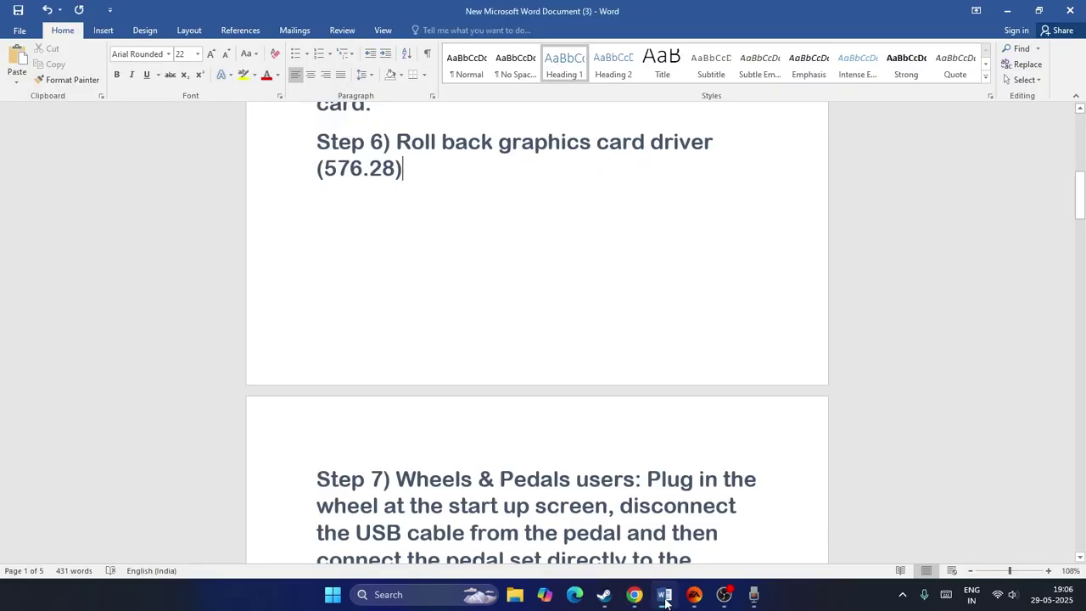
pyautogui.click(634, 594)
pyautogui.scroll(-3, 246, 308)
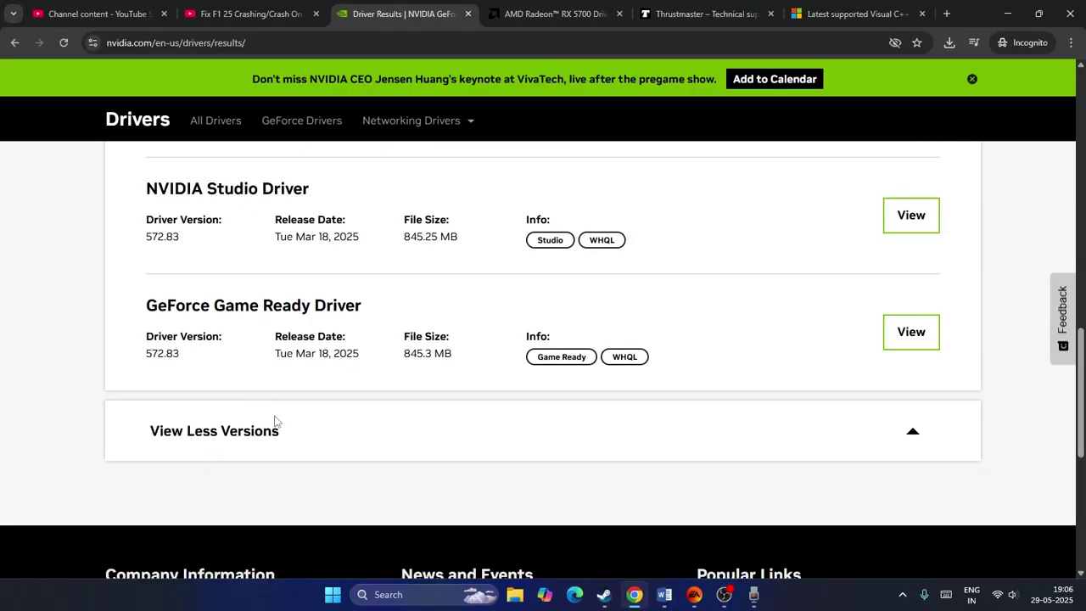
pyautogui.scroll(4, 368, 371)
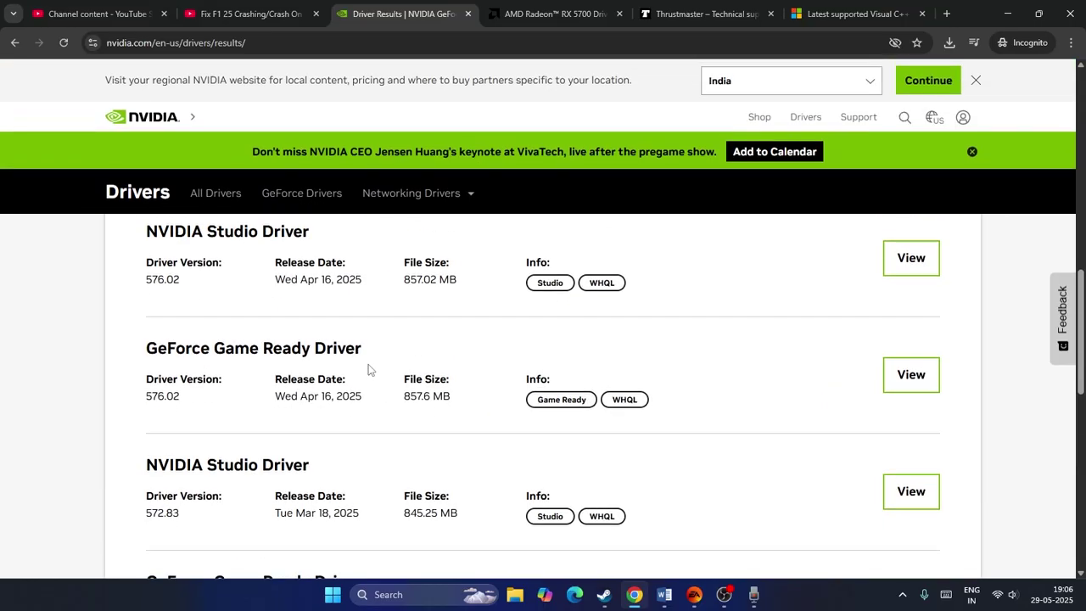
pyautogui.scroll(3, 358, 378)
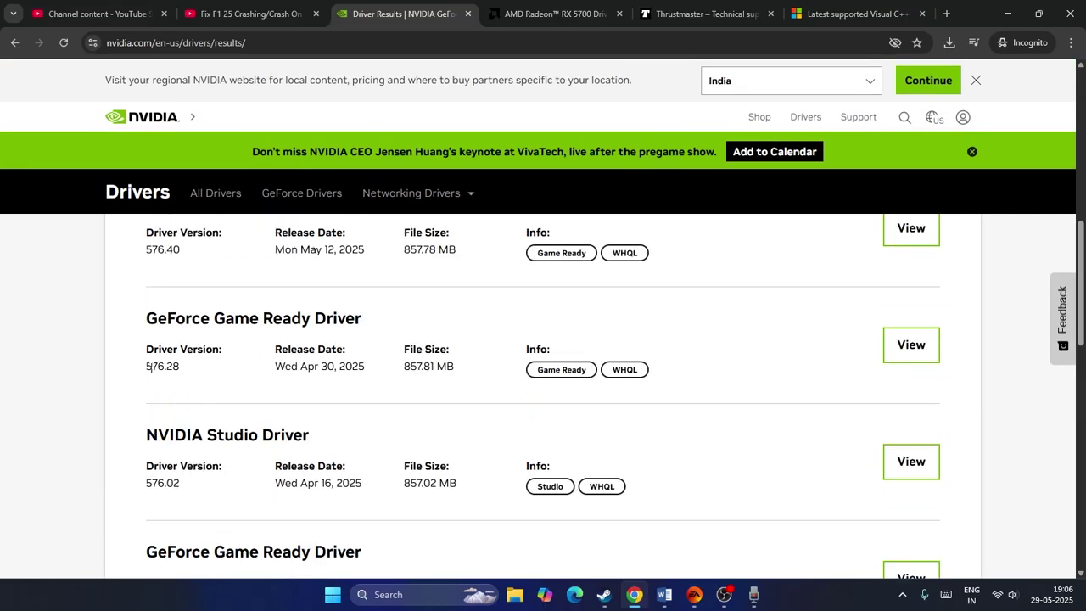
pyautogui.moveTo(149, 366); pyautogui.dragTo(202, 372)
pyautogui.click(305, 376)
pyautogui.moveTo(304, 368); pyautogui.dragTo(362, 368)
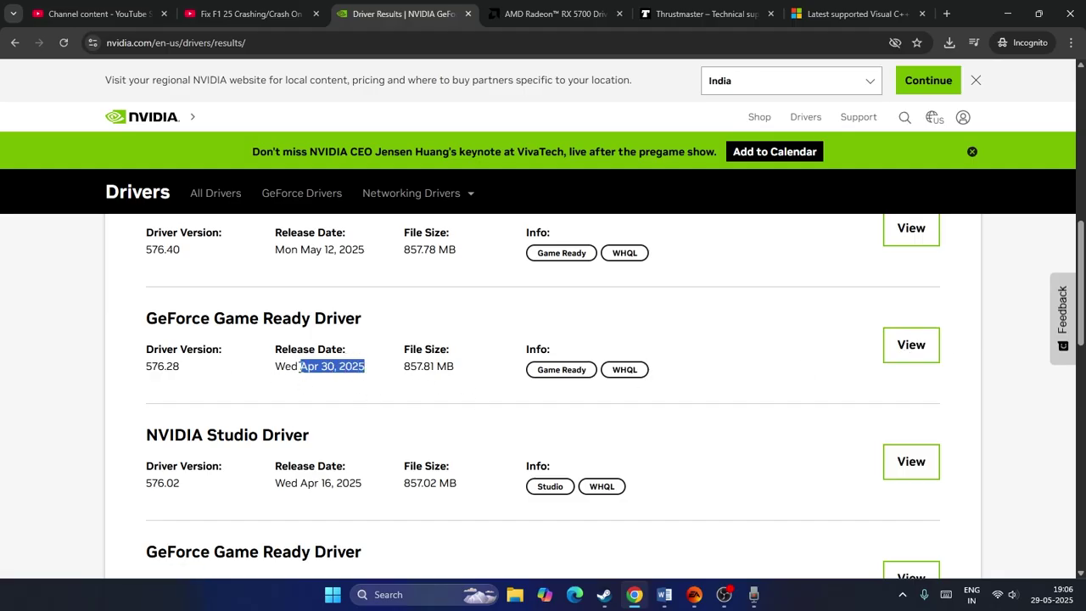
pyautogui.scroll(2, 321, 225)
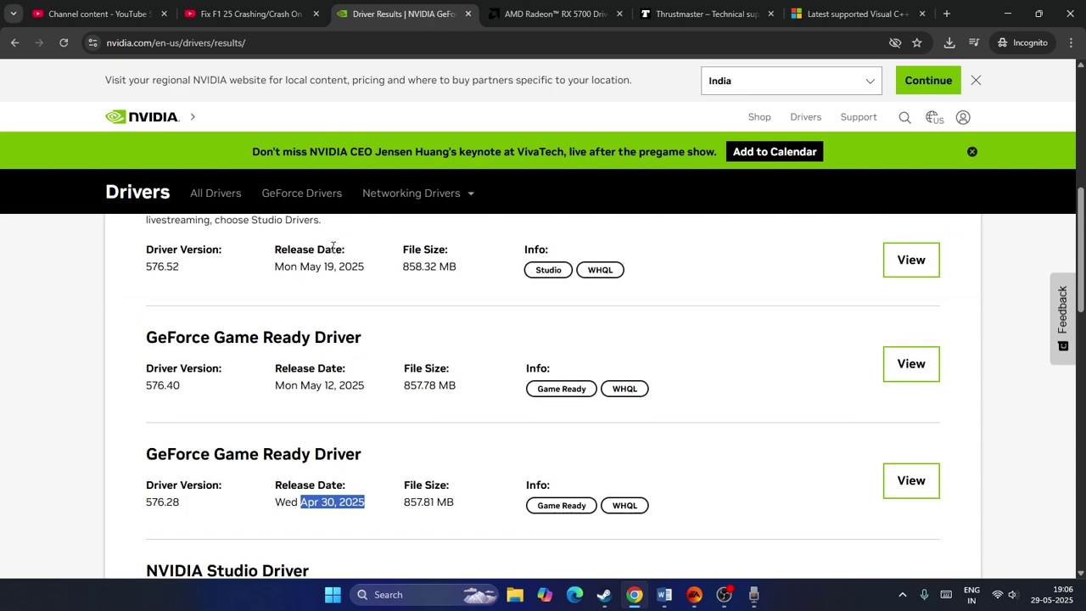
pyautogui.scroll(-3, 297, 254)
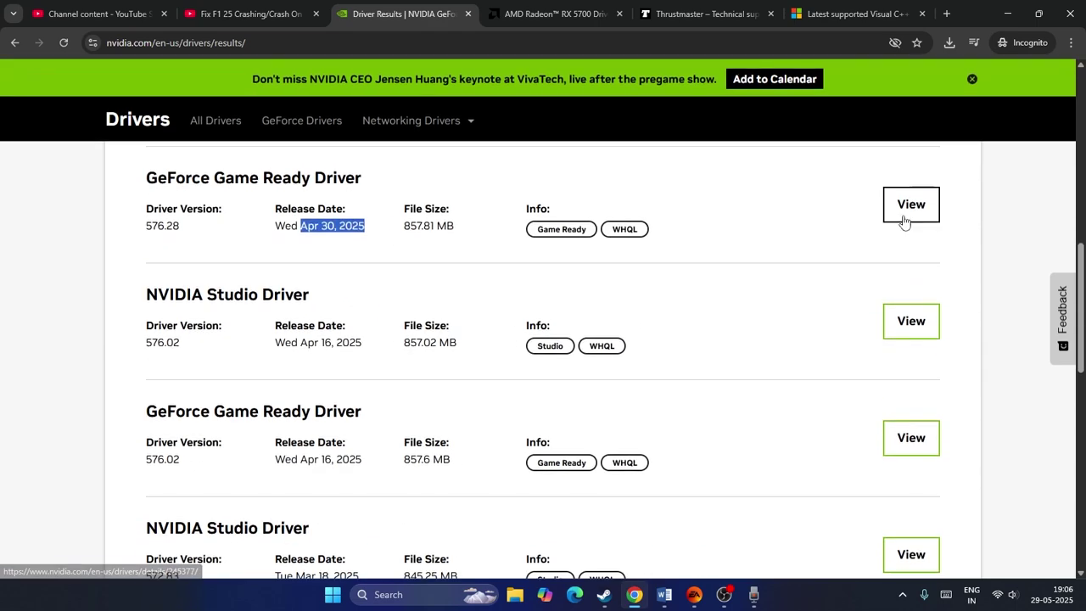
# Step: Return to the Word document and read Step 7 for wheels and pedals users, highlighting its opening words
pyautogui.click(664, 594)
pyautogui.scroll(-5, 575, 304)
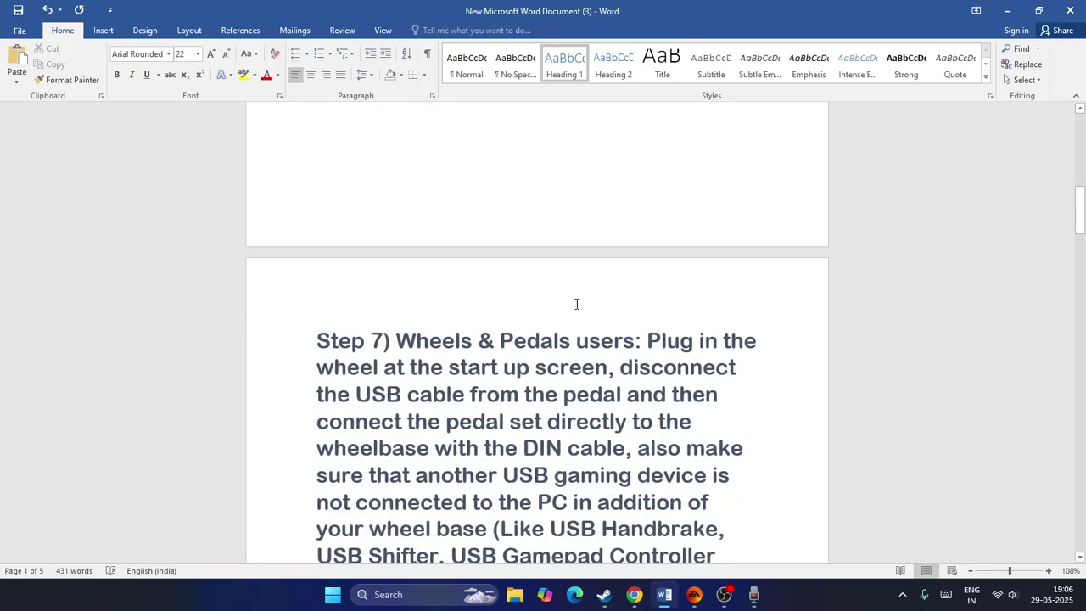
pyautogui.moveTo(396, 270); pyautogui.dragTo(630, 272)
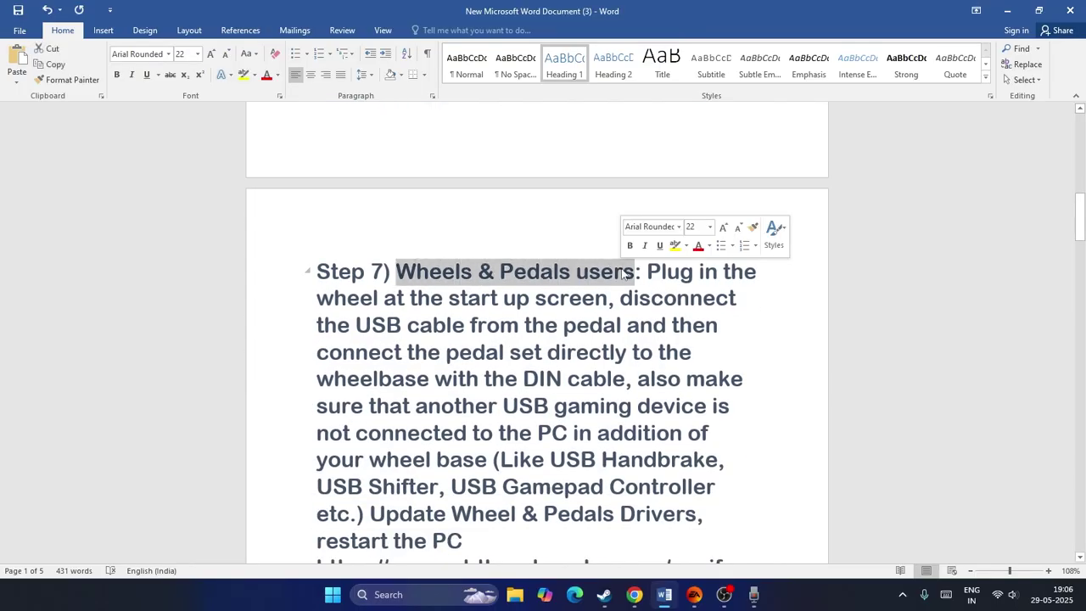
pyautogui.click(495, 271)
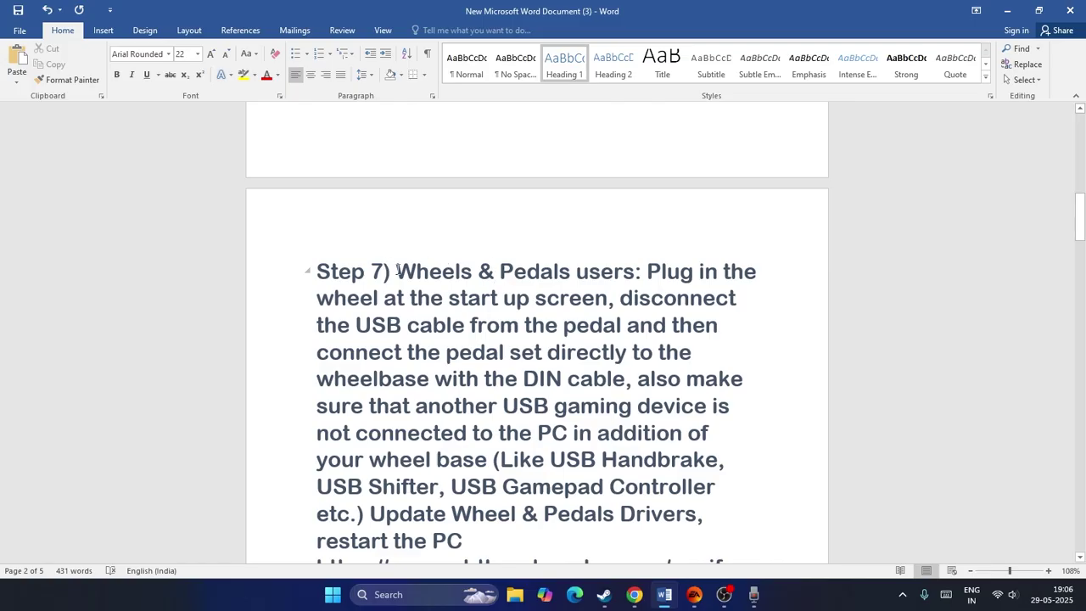
# Step: Read Step 7 for wheels and pedals users, highlighting "Wheels & Pedals users" and the advice to update the drivers and restart the PC
pyautogui.moveTo(396, 270); pyautogui.dragTo(635, 272)
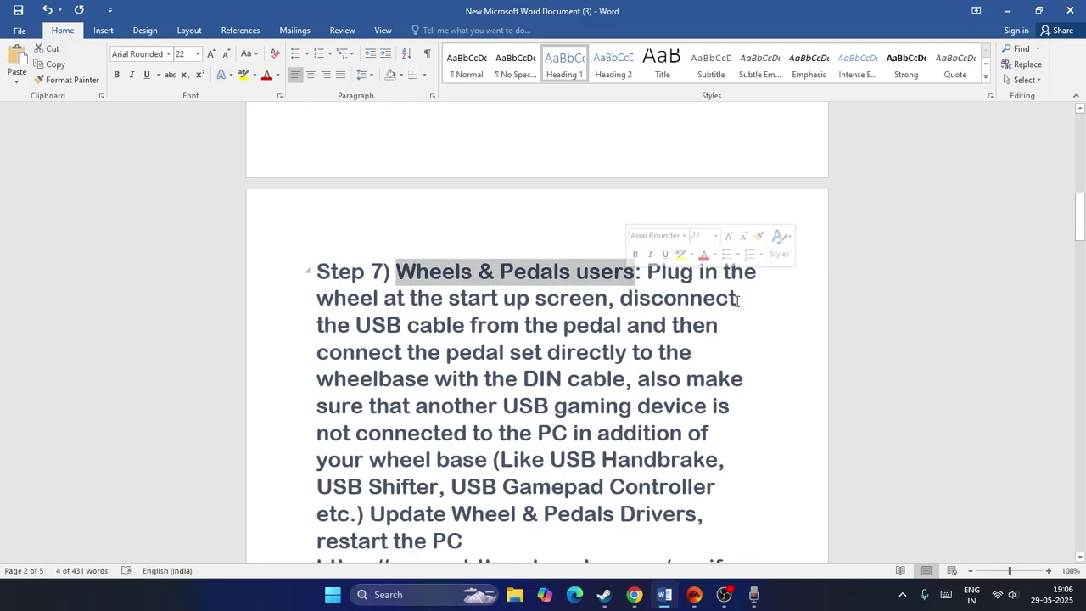
pyautogui.scroll(-1, 738, 300)
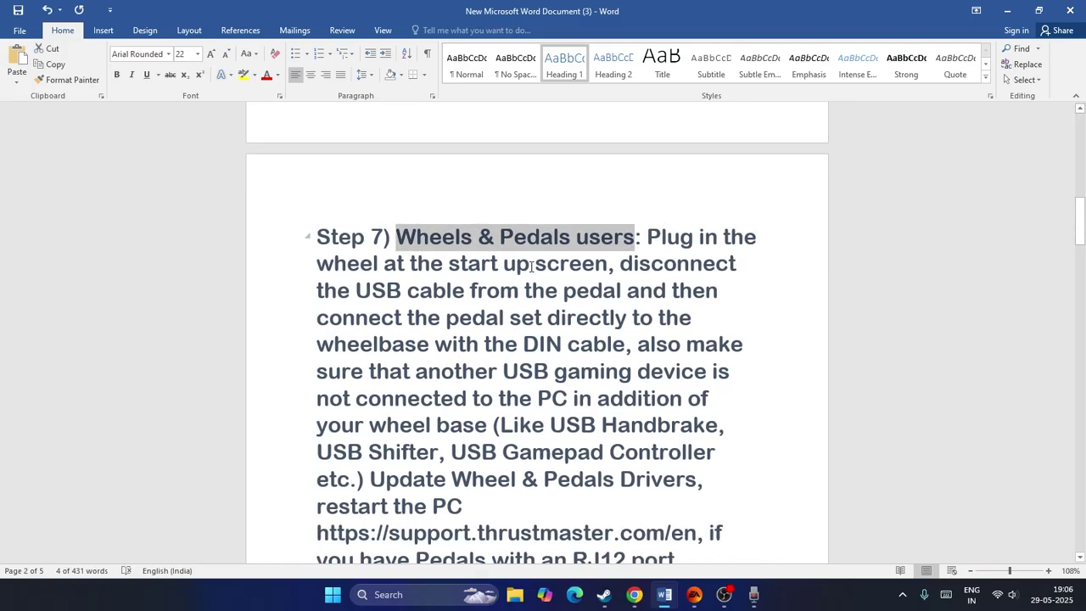
pyautogui.click(611, 268)
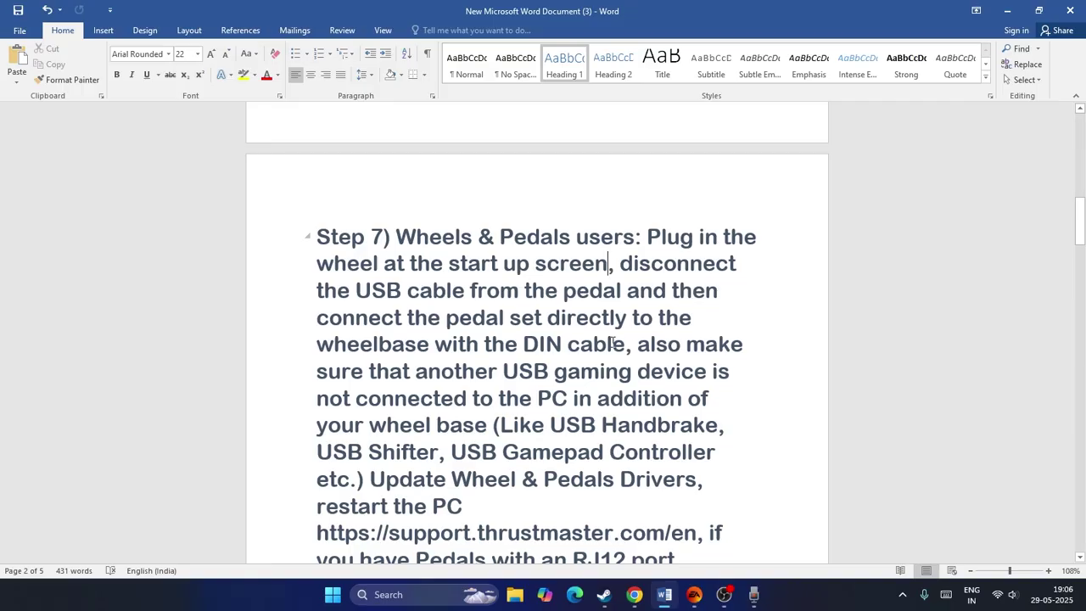
pyautogui.scroll(-2, 504, 350)
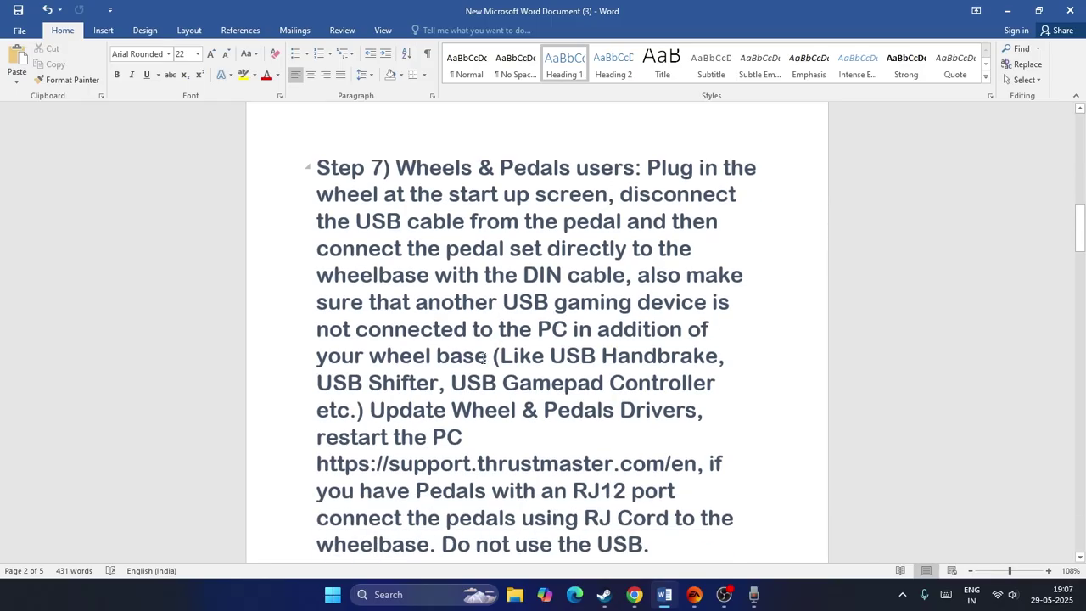
pyautogui.scroll(-2, 764, 290)
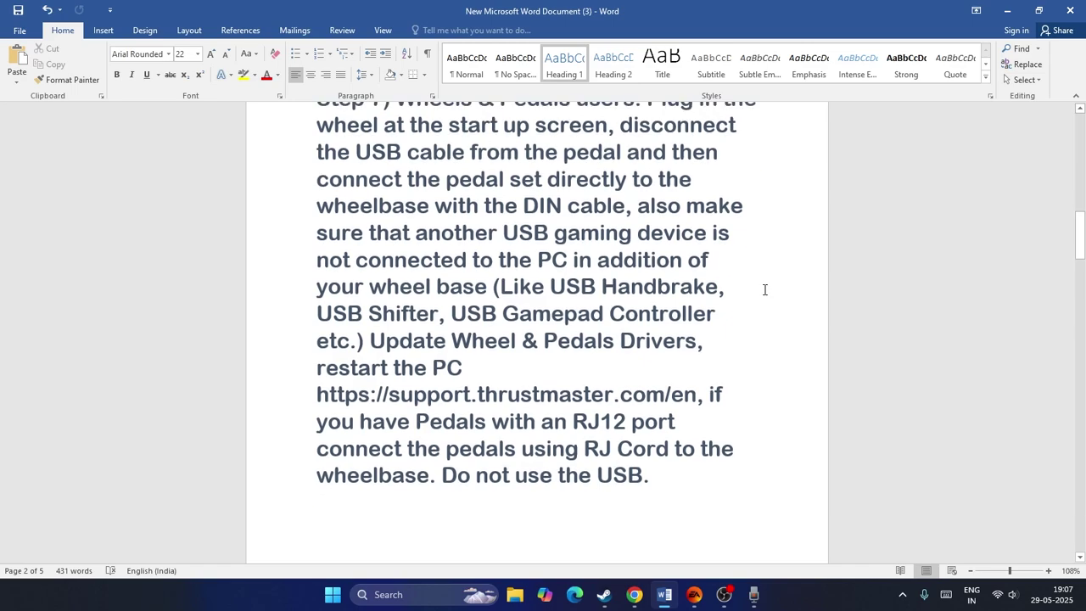
pyautogui.moveTo(382, 340); pyautogui.dragTo(624, 340)
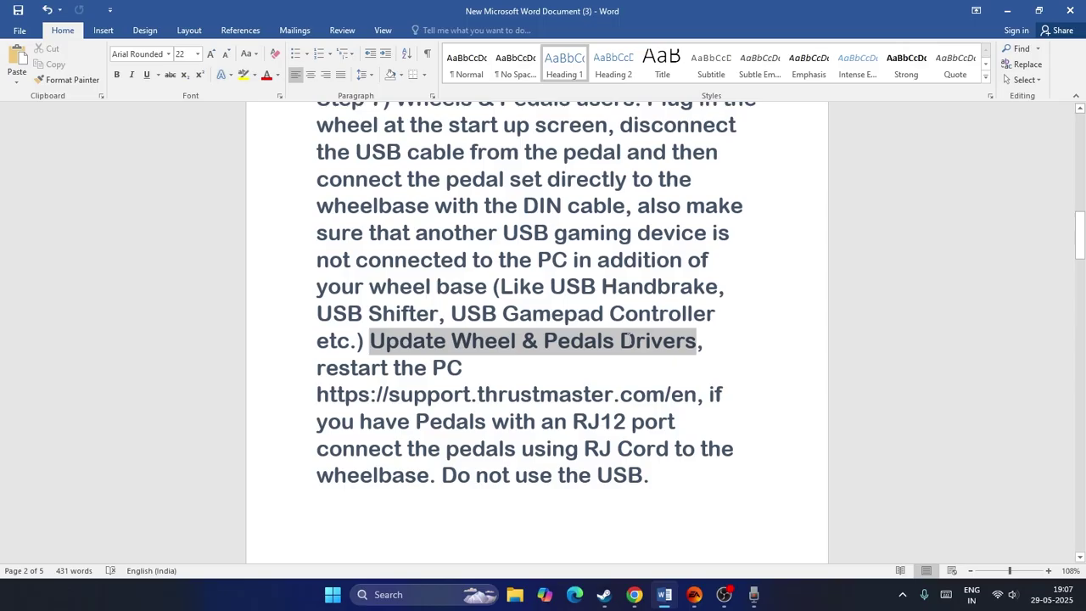
pyautogui.click(570, 340)
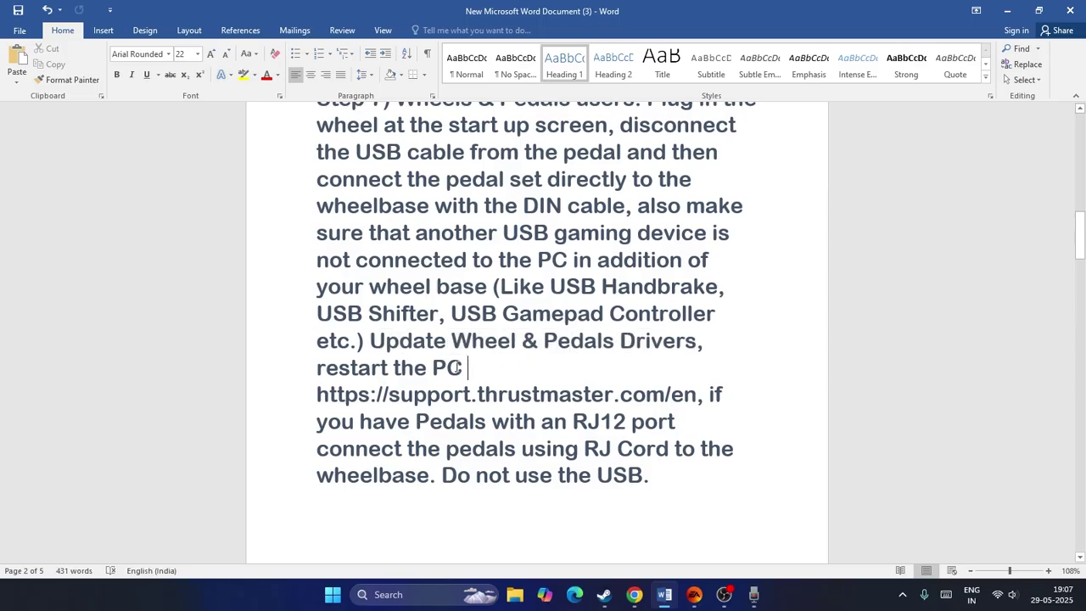
pyautogui.moveTo(460, 367); pyautogui.dragTo(370, 341)
pyautogui.click(476, 361)
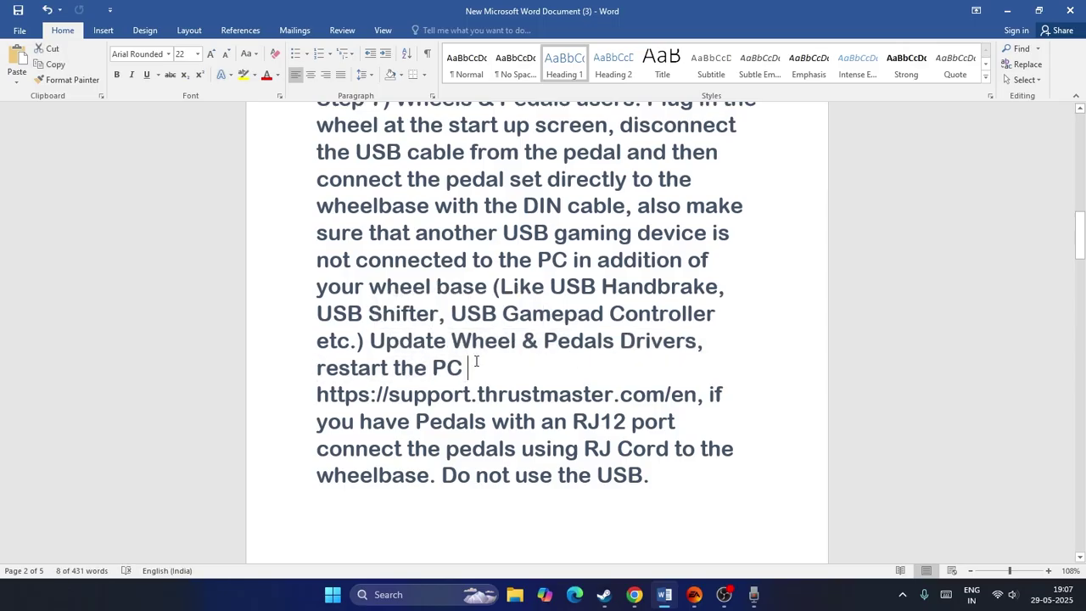
# Step: Switch to the Thrustmaster support page in Chrome, accept all cookies and look over the product categories
pyautogui.click(635, 594)
pyautogui.click(708, 17)
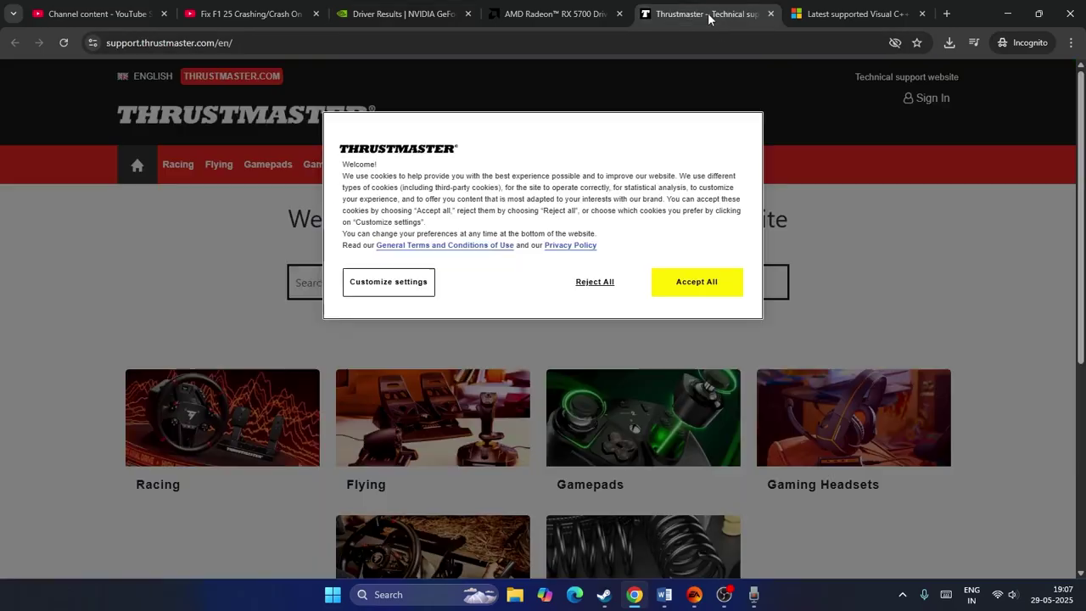
pyautogui.click(692, 282)
pyautogui.scroll(-2, 696, 289)
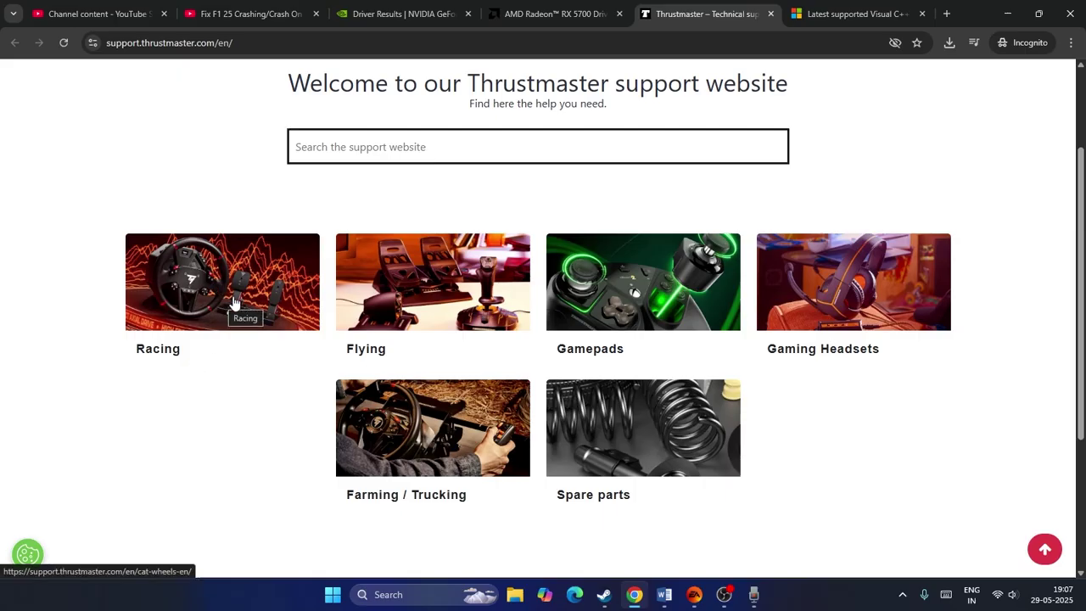
# Step: Return to the Word document and read the end of Step 7, highlighting the RJ12 pedal connection advice and "Do not use the USB."
pyautogui.click(664, 600)
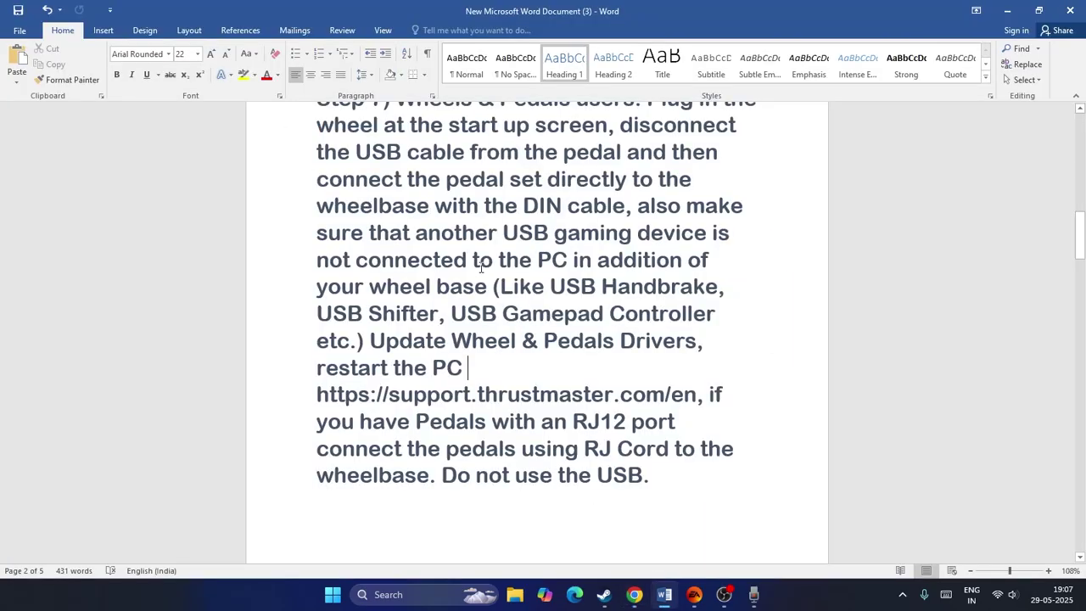
pyautogui.scroll(-2, 562, 279)
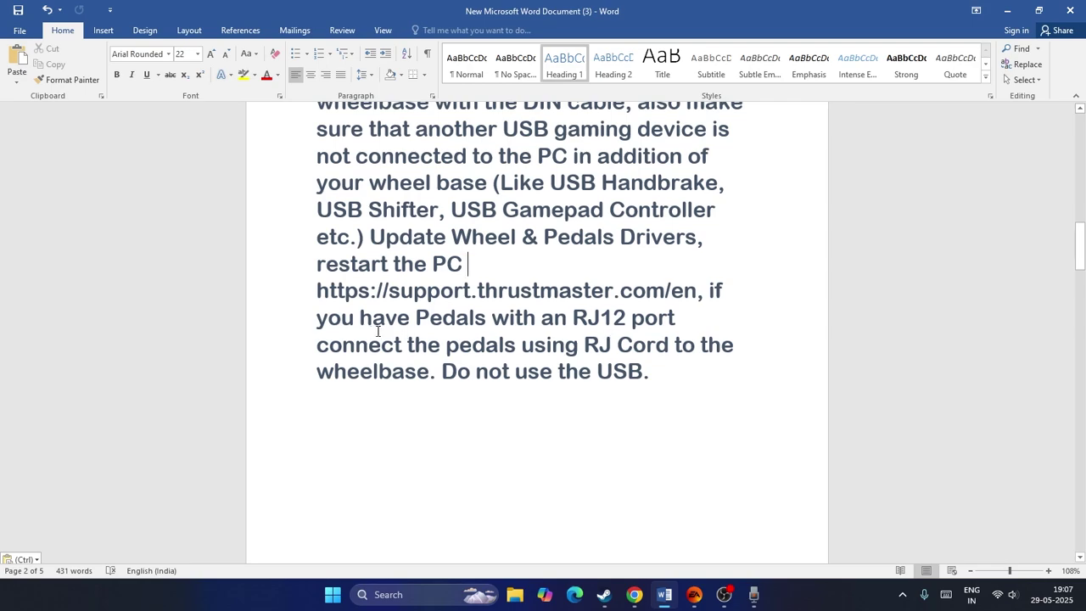
pyautogui.moveTo(414, 320)
pyautogui.mouseDown()
pyautogui.moveTo(629, 319)
pyautogui.moveTo(461, 346)
pyautogui.moveTo(670, 351)
pyautogui.moveTo(316, 344)
pyautogui.moveTo(296, 312)
pyautogui.moveTo(446, 318)
pyautogui.moveTo(417, 317)
pyautogui.mouseUp()
pyautogui.click(650, 371)
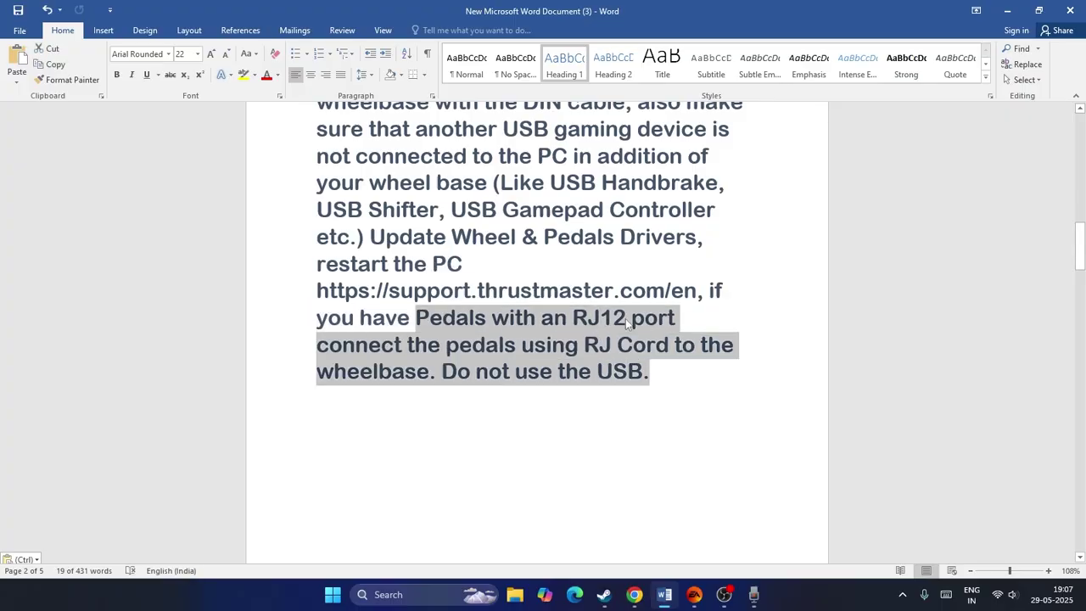
pyautogui.click(650, 371)
pyautogui.moveTo(650, 370); pyautogui.dragTo(441, 371)
pyautogui.click(661, 371)
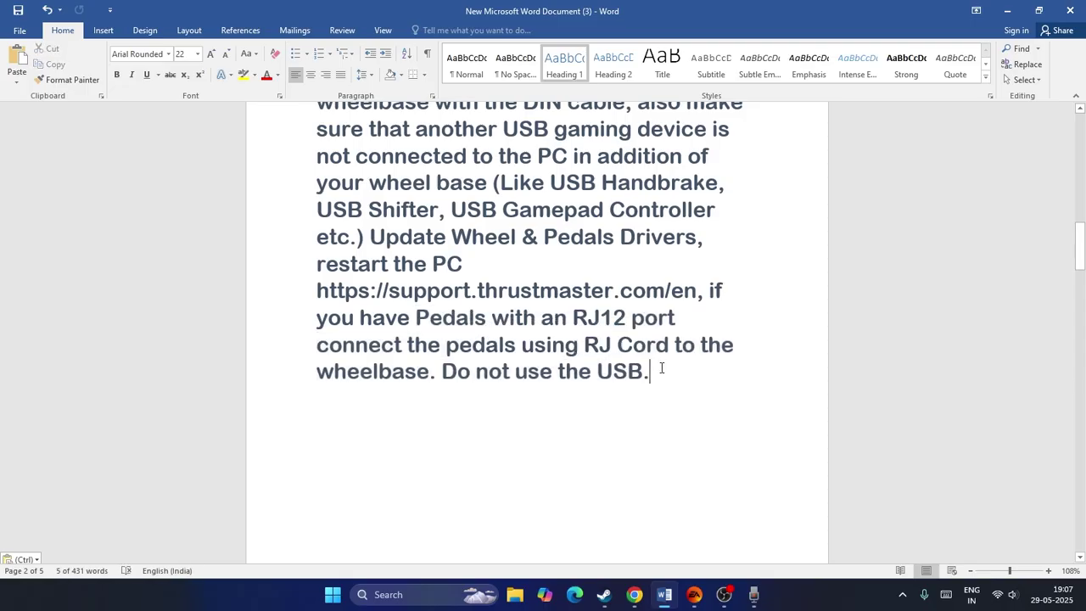
# Step: Read the first part of Step 8, highlighting the advice on disconnecting extra devices and monitors and disabling the EA/Steam overlay
pyautogui.scroll(-10, 556, 238)
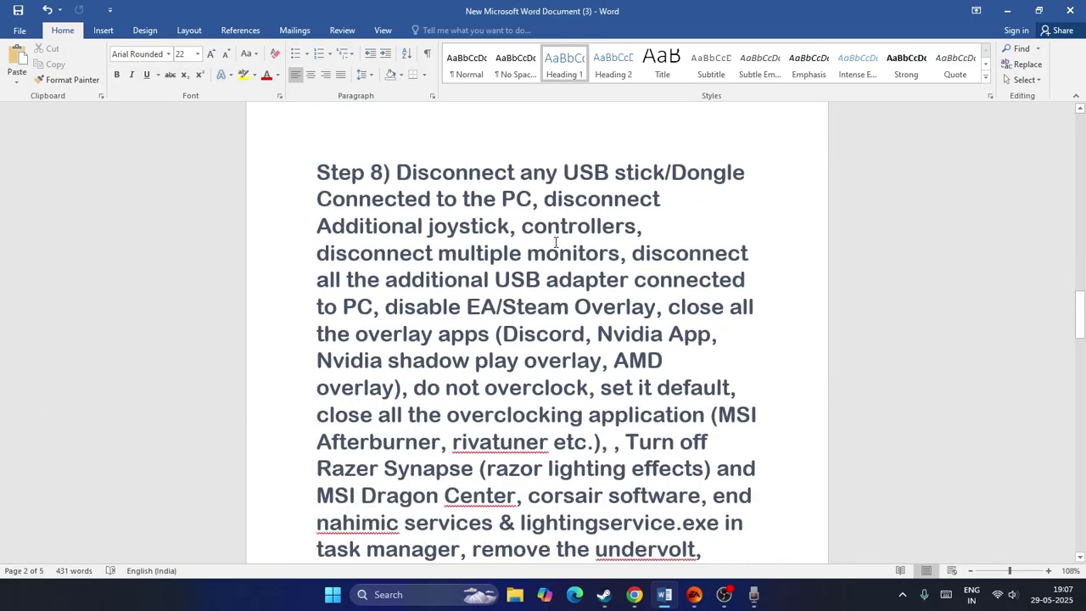
pyautogui.moveTo(397, 174); pyautogui.dragTo(510, 225)
pyautogui.moveTo(510, 225); pyautogui.dragTo(619, 255)
pyautogui.click(726, 333)
pyautogui.scroll(-1, 461, 251)
pyautogui.moveTo(389, 271); pyautogui.dragTo(726, 273)
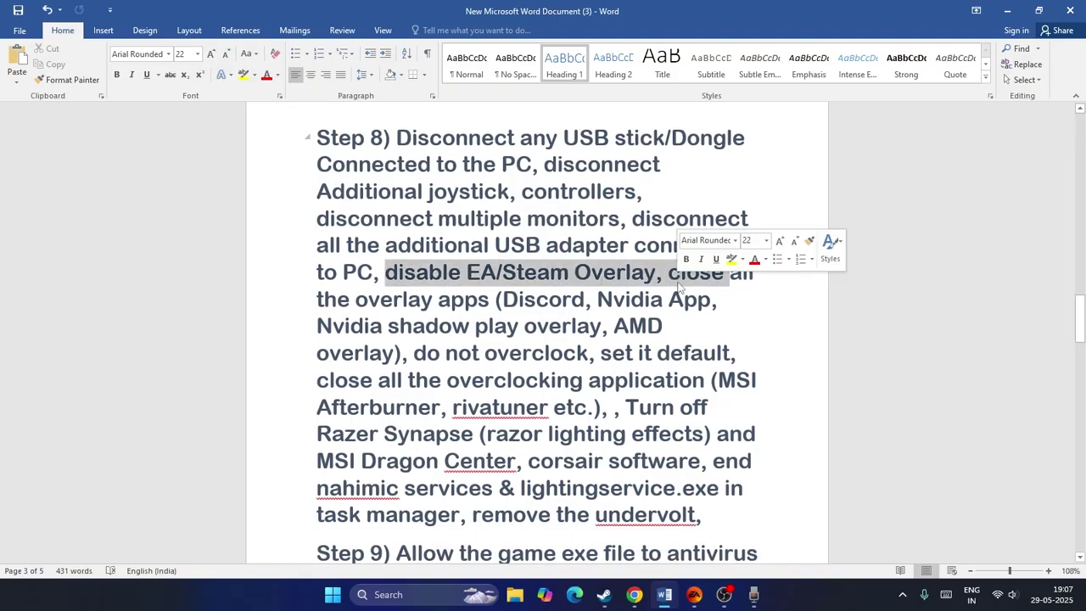
# Step: Switch to Steam, check the Steam Overlay setting in the general properties of F1 25 and close the properties
pyautogui.moveTo(610, 599)
pyautogui.click(587, 530)
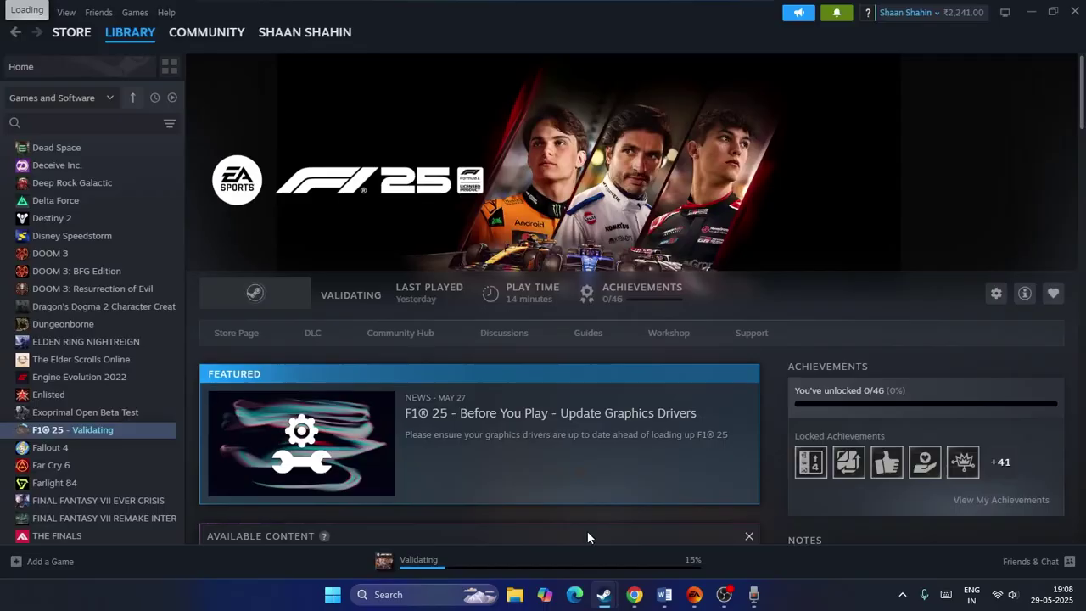
pyautogui.rightClick(95, 431)
pyautogui.click(128, 506)
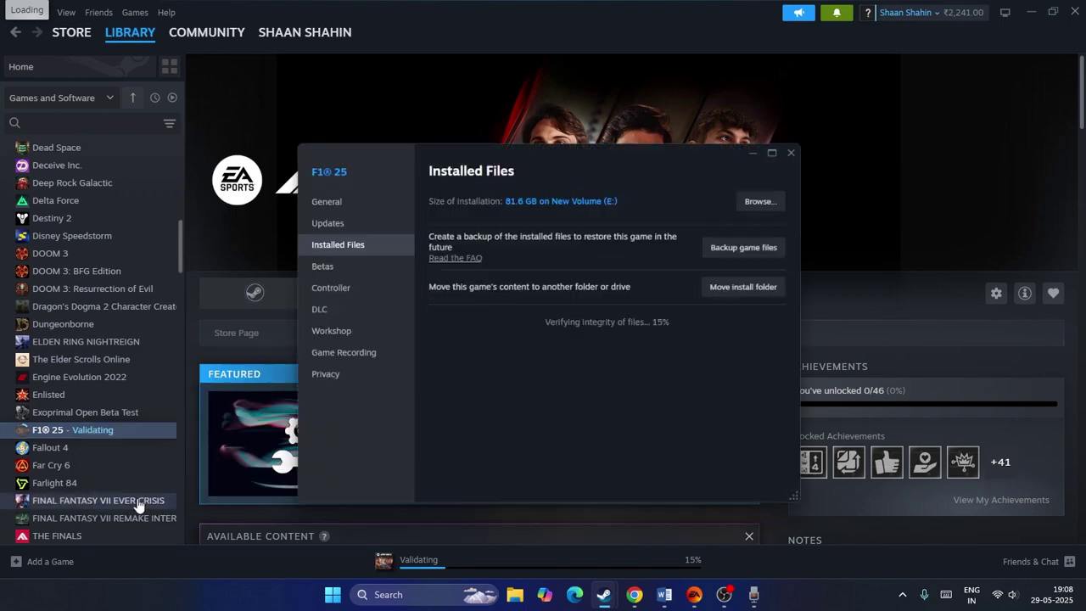
pyautogui.click(310, 157)
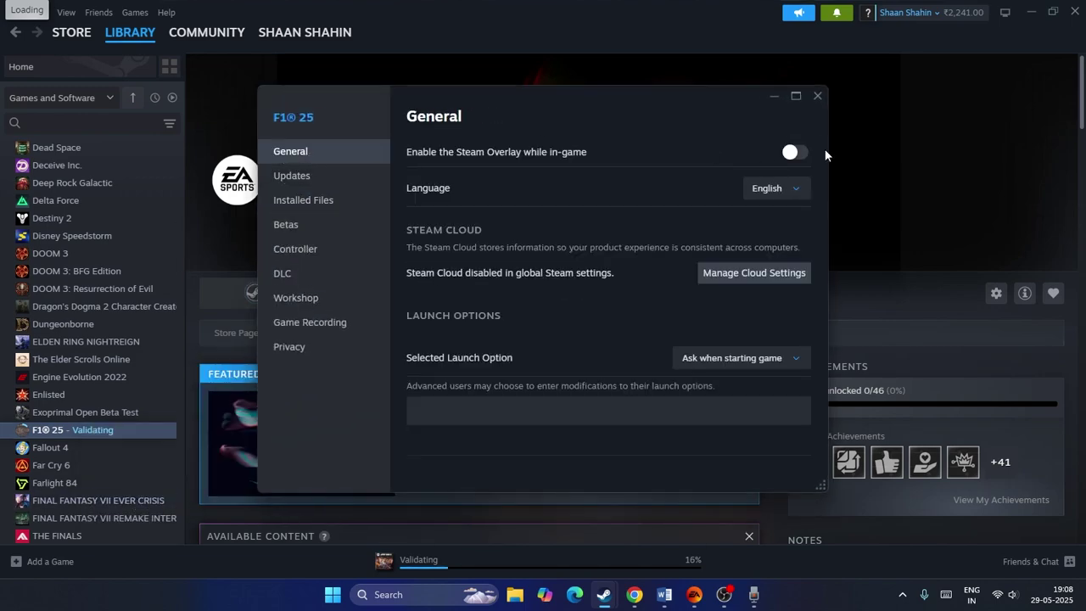
pyautogui.click(817, 95)
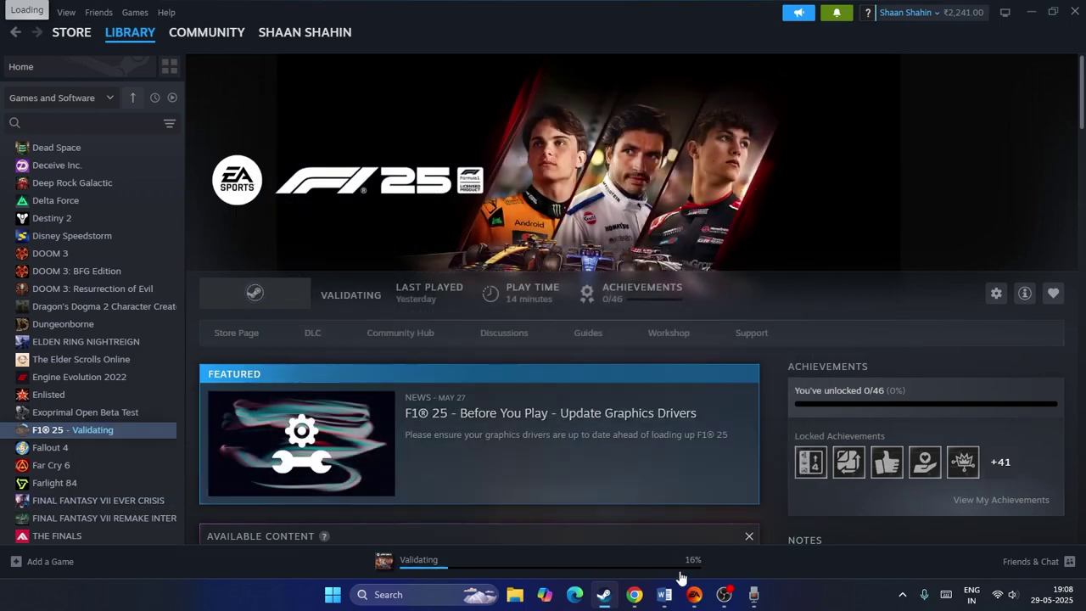
# Step: Return to the Word document and read the rest of Step 8, highlighting from the overlay apps through removing the undervolt
pyautogui.click(636, 596)
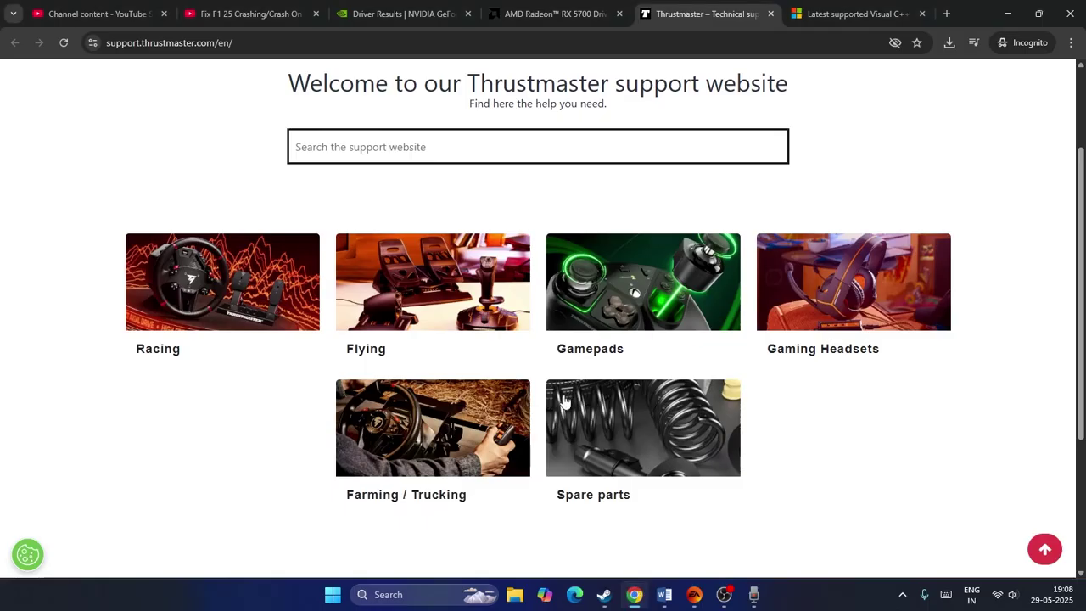
pyautogui.click(664, 594)
pyautogui.scroll(-1, 507, 292)
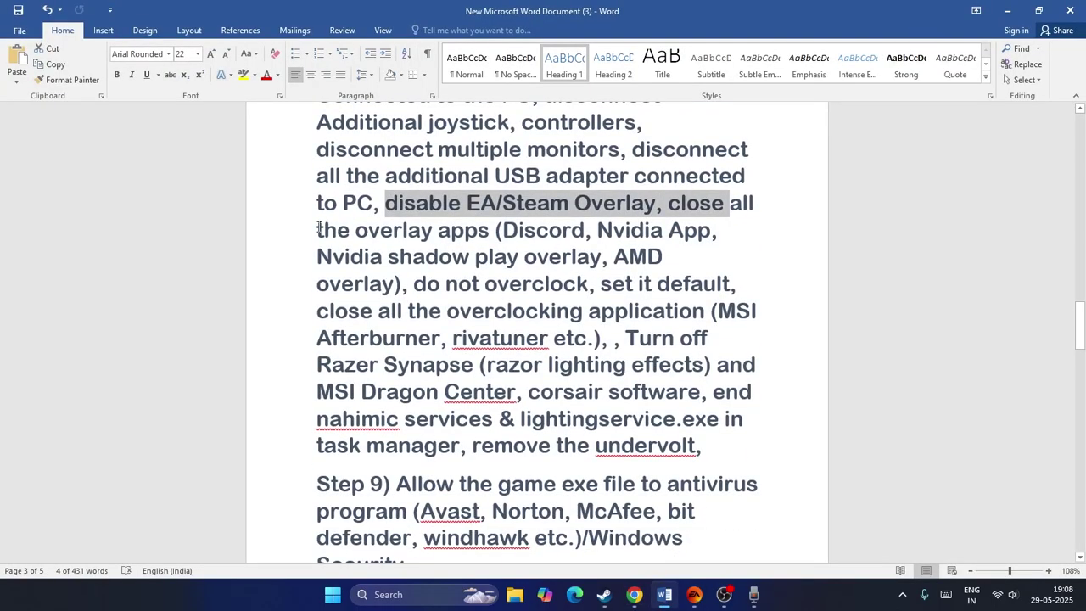
pyautogui.moveTo(319, 229); pyautogui.dragTo(706, 442)
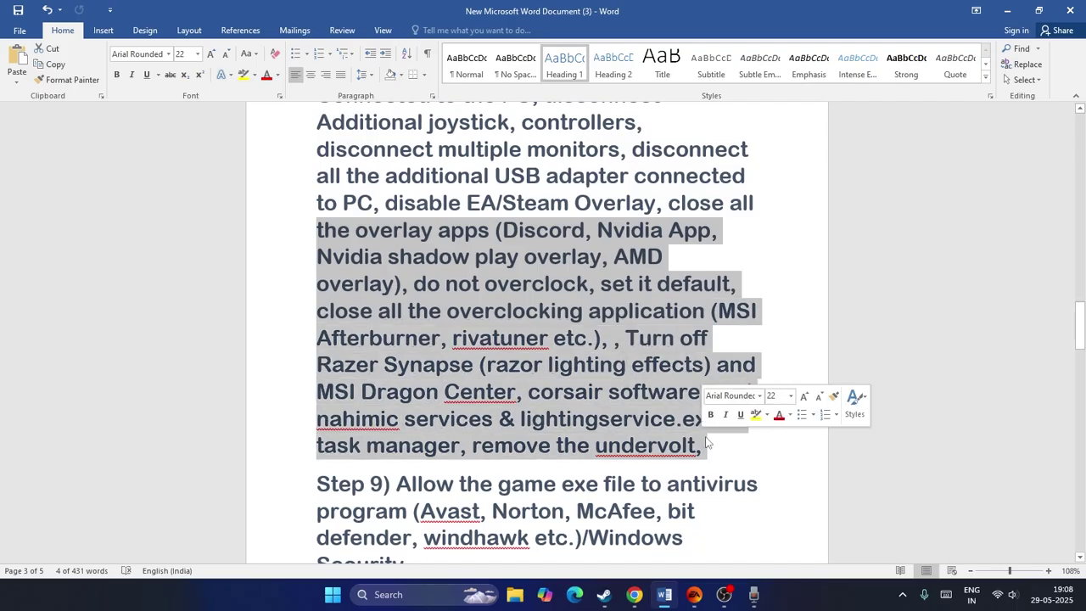
pyautogui.click(766, 445)
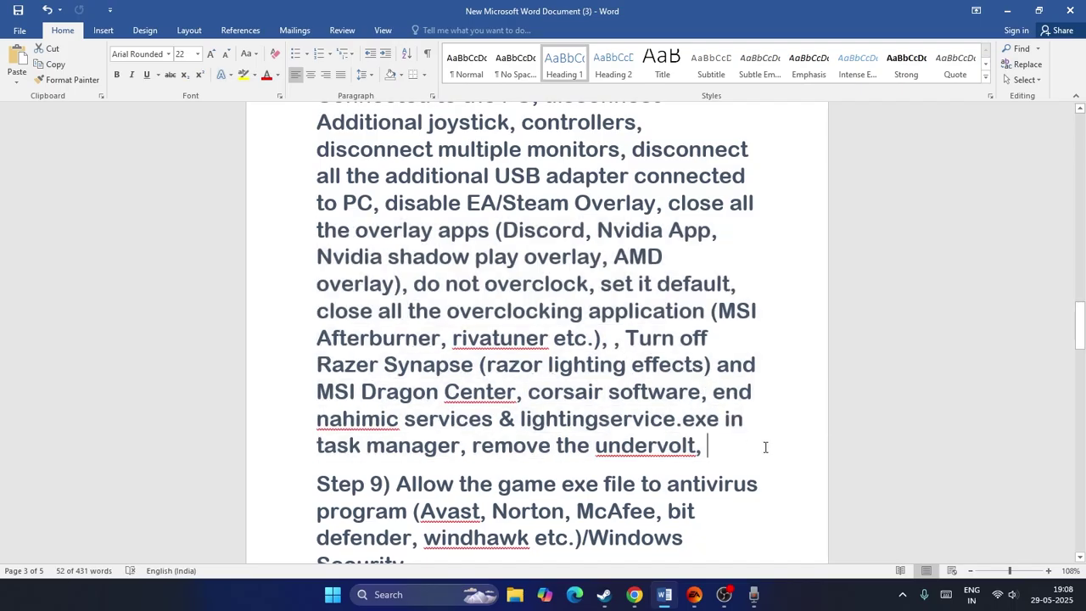
# Step: Open Task Manager from Windows search, look through the background processes and close it
pyautogui.click(395, 593)
pyautogui.write('task')
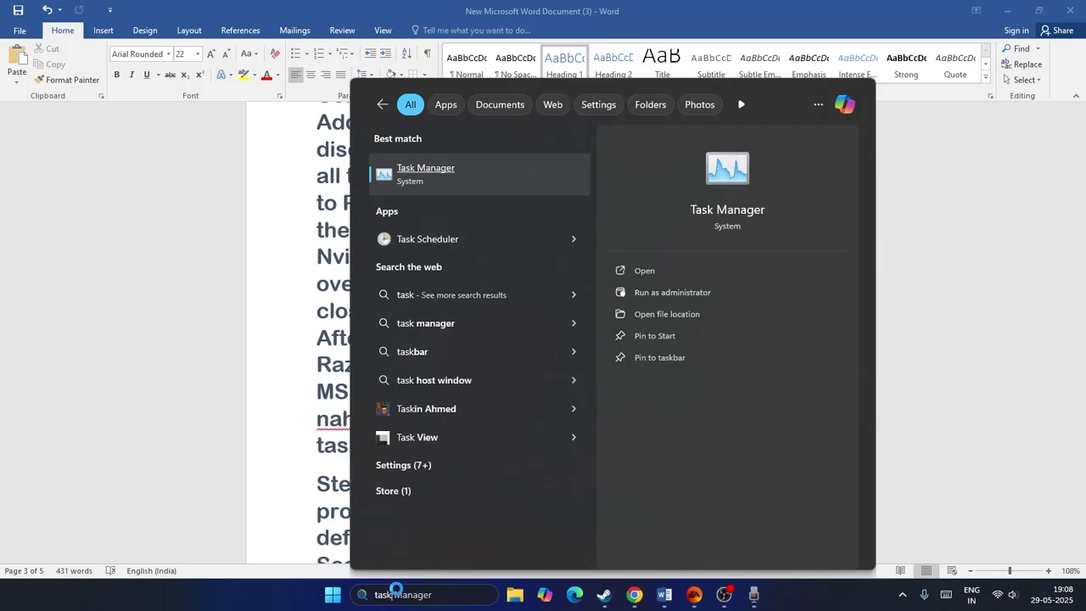
pyautogui.click(428, 185)
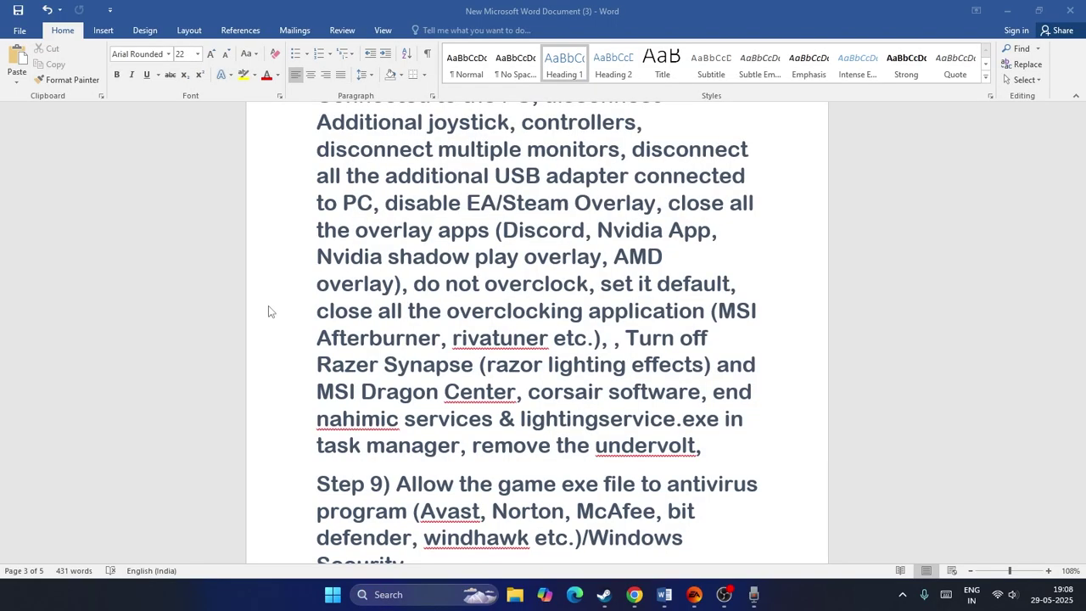
pyautogui.click(505, 137)
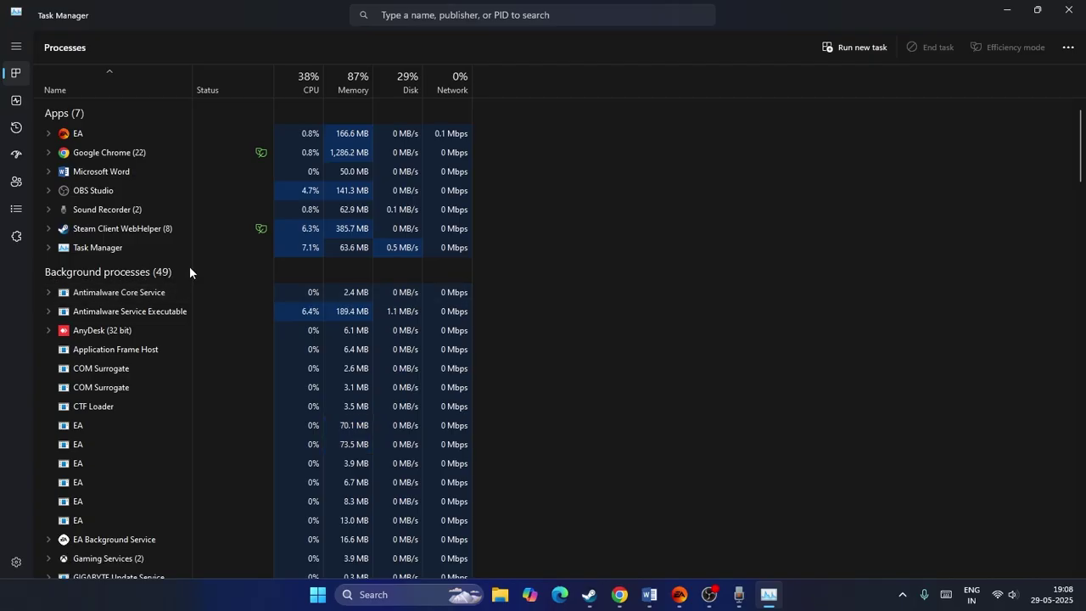
pyautogui.scroll(-4, 195, 248)
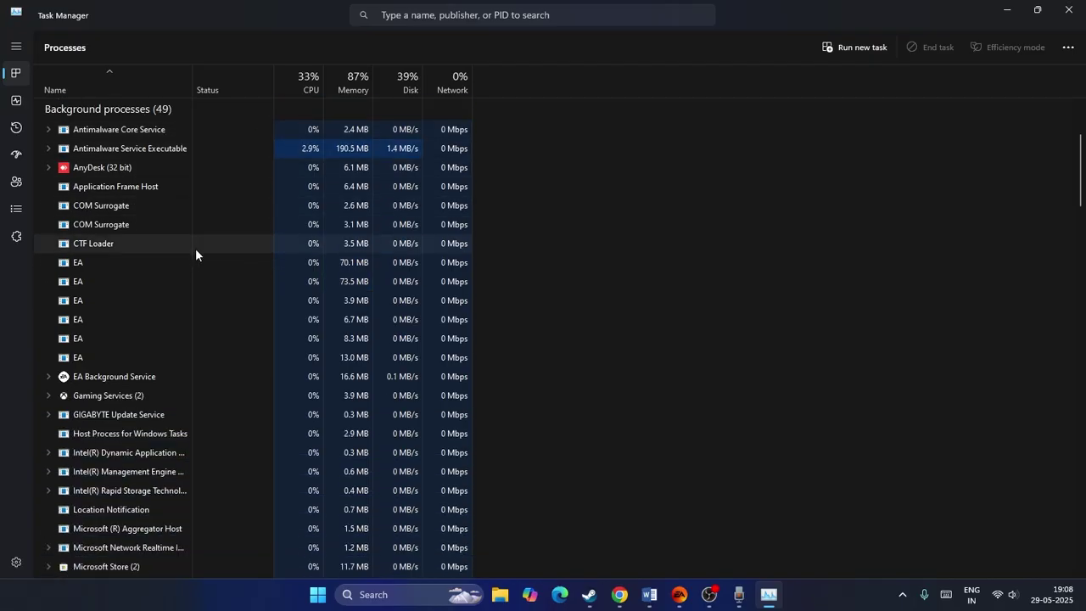
pyautogui.scroll(-5, 195, 249)
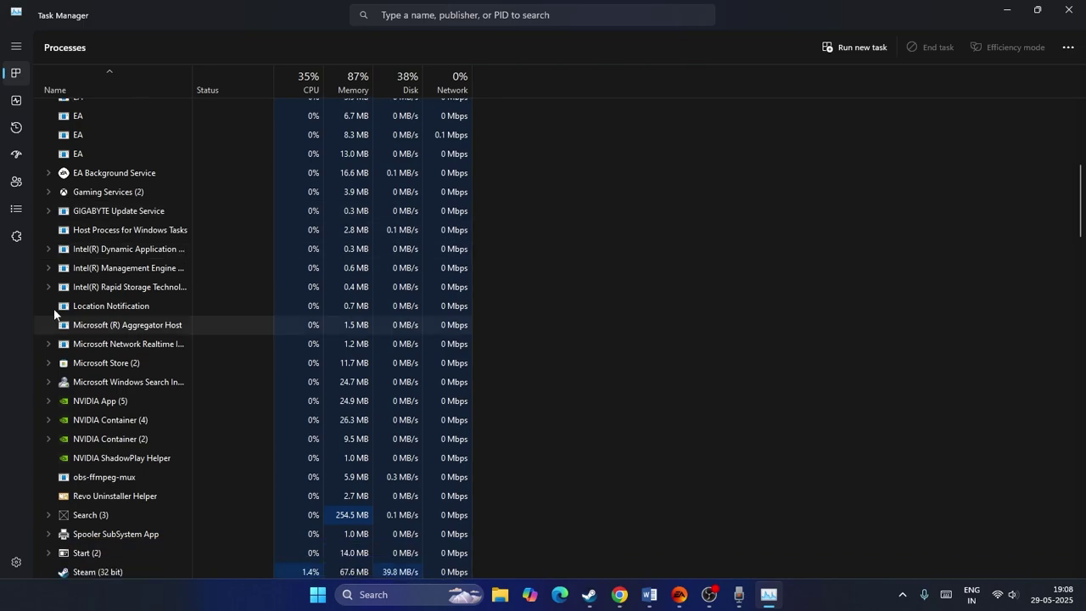
pyautogui.click(1066, 23)
# Step: Read Step 9 in the Word document, highlighting the advice to allow the game exe file in the antivirus program
pyautogui.scroll(-3, 589, 288)
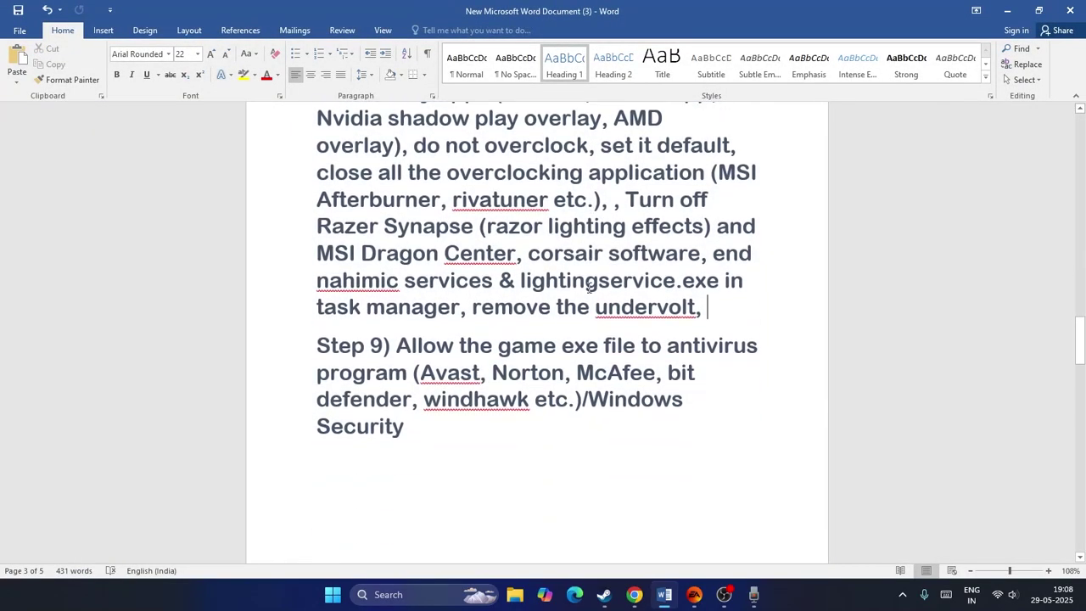
pyautogui.scroll(-2, 589, 288)
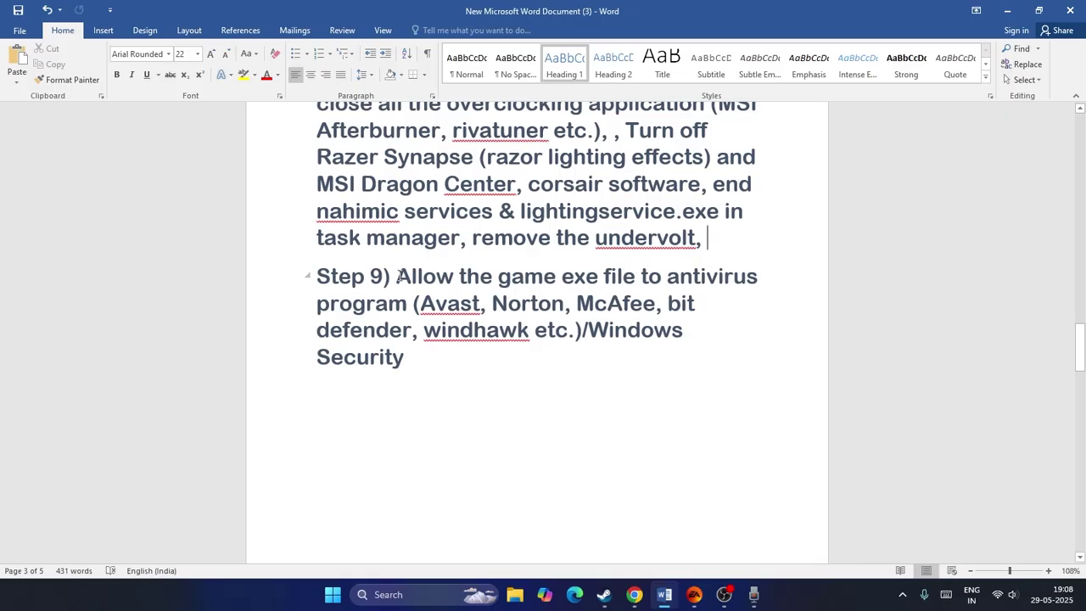
pyautogui.moveTo(397, 277); pyautogui.dragTo(603, 277)
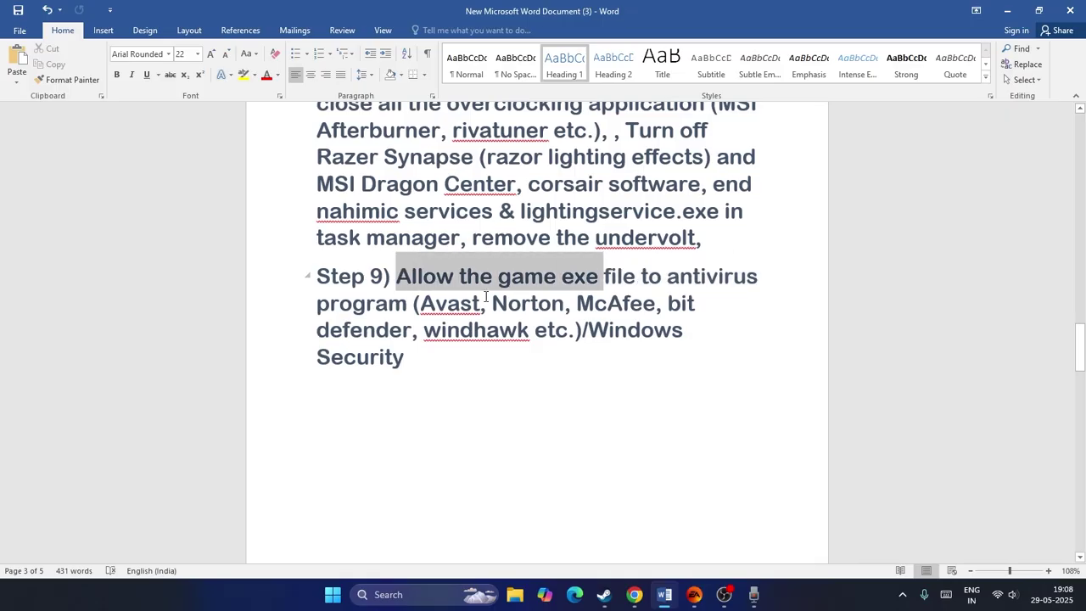
pyautogui.moveTo(485, 295); pyautogui.dragTo(415, 307)
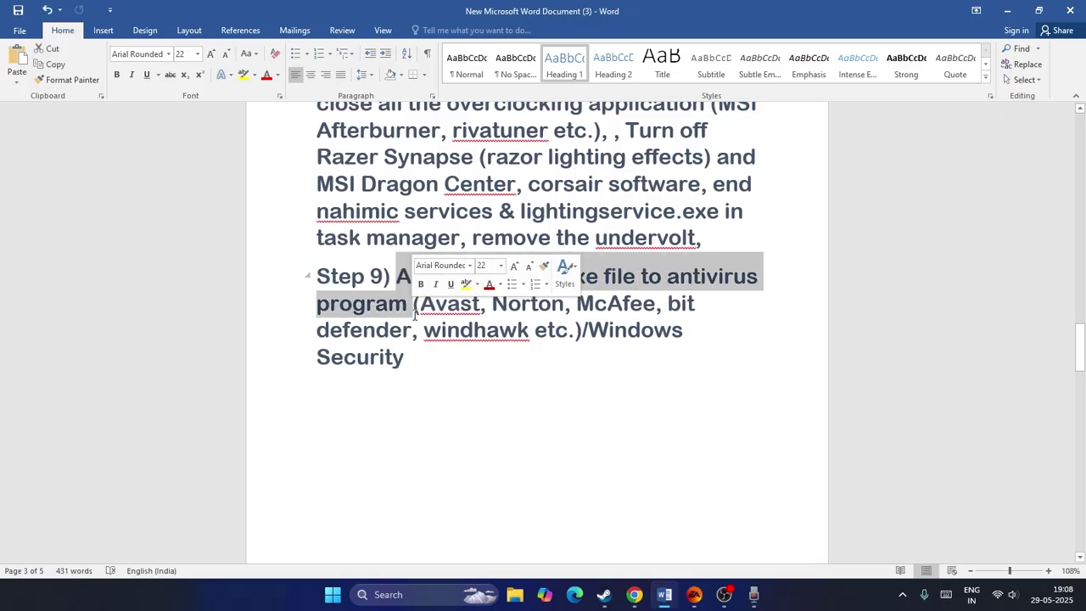
pyautogui.click(437, 363)
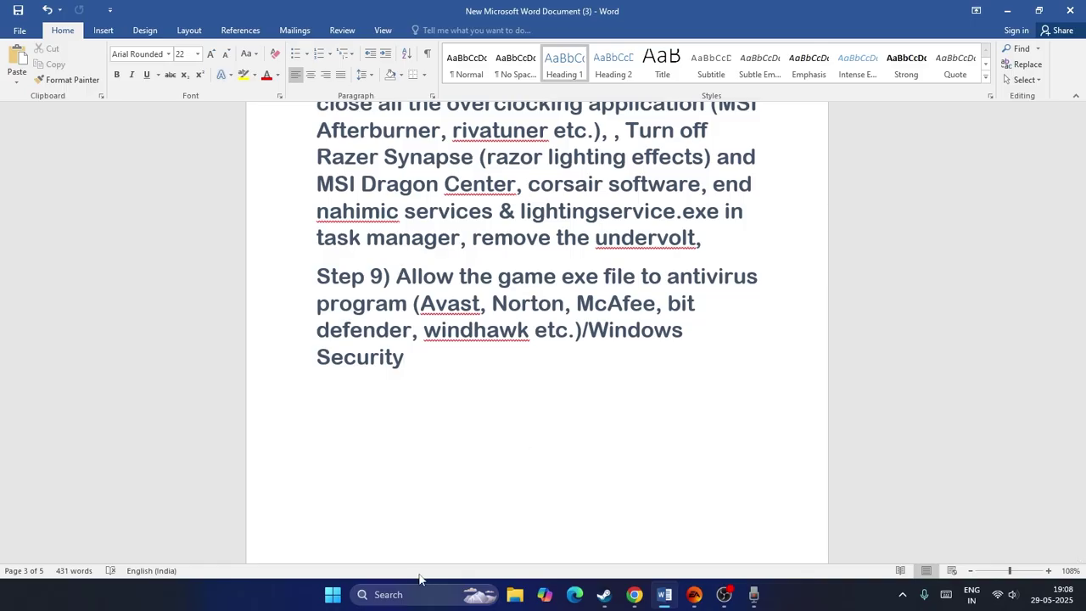
# Step: Open Control Panel's System and Security and look for F1 25 in the Windows Defender Firewall list of allowed apps
pyautogui.click(390, 601)
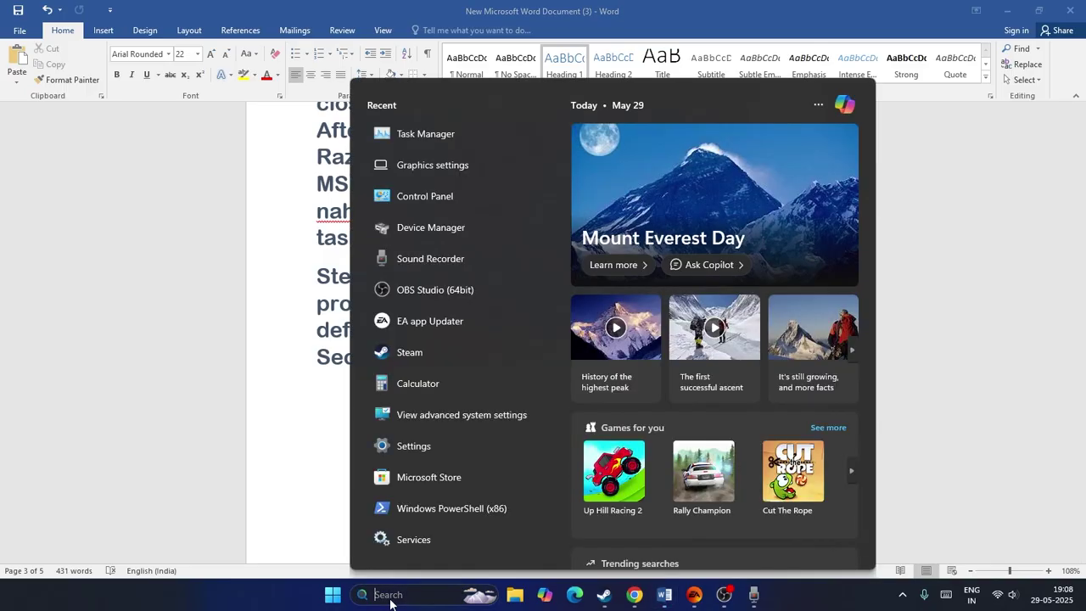
pyautogui.write('control')
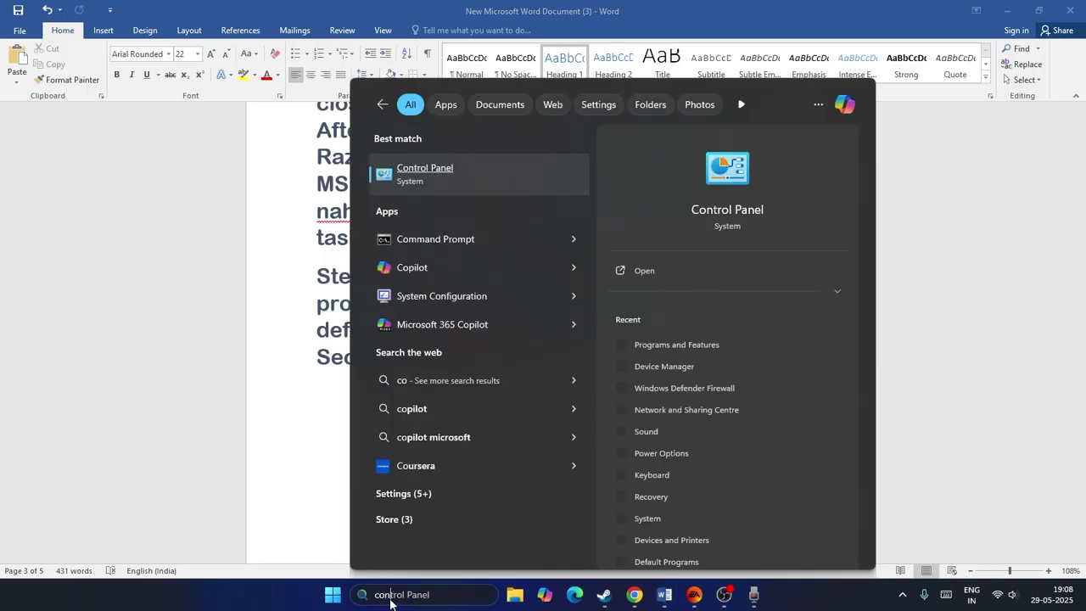
pyautogui.click(469, 174)
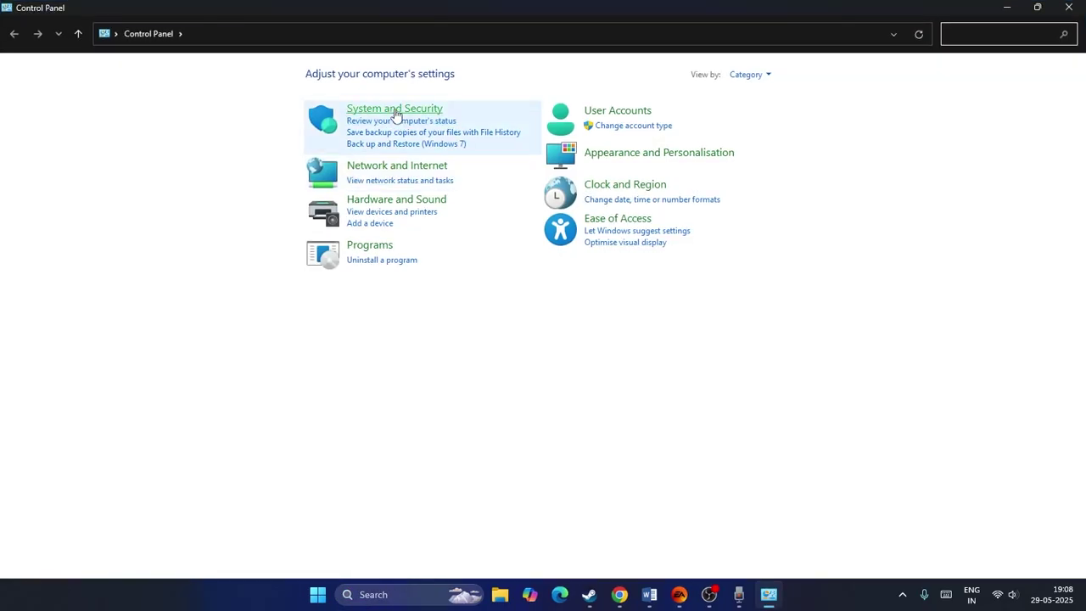
pyautogui.click(394, 111)
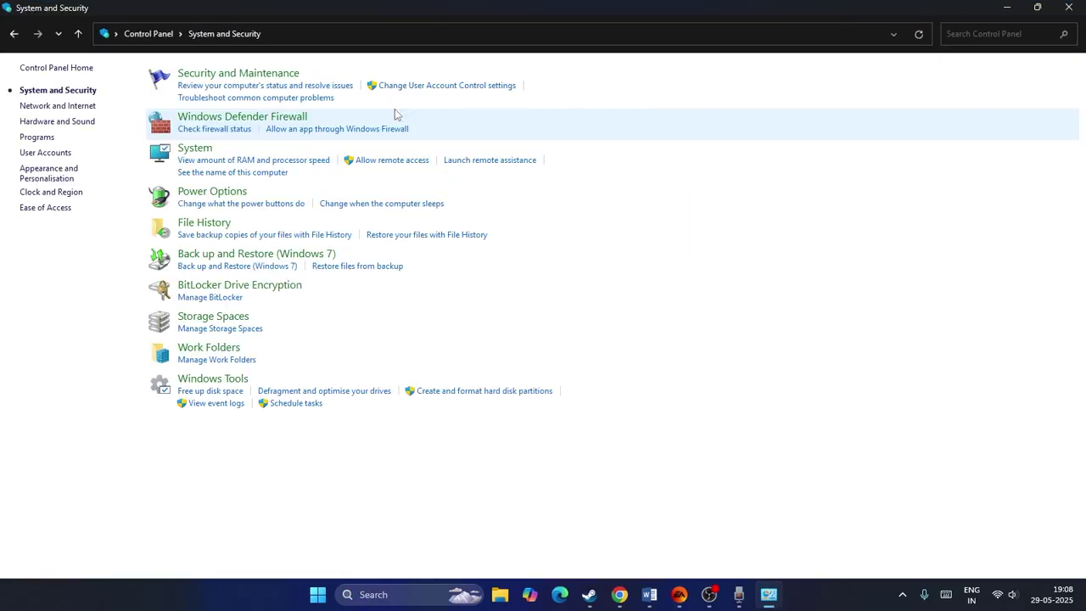
pyautogui.click(299, 116)
pyautogui.click(48, 111)
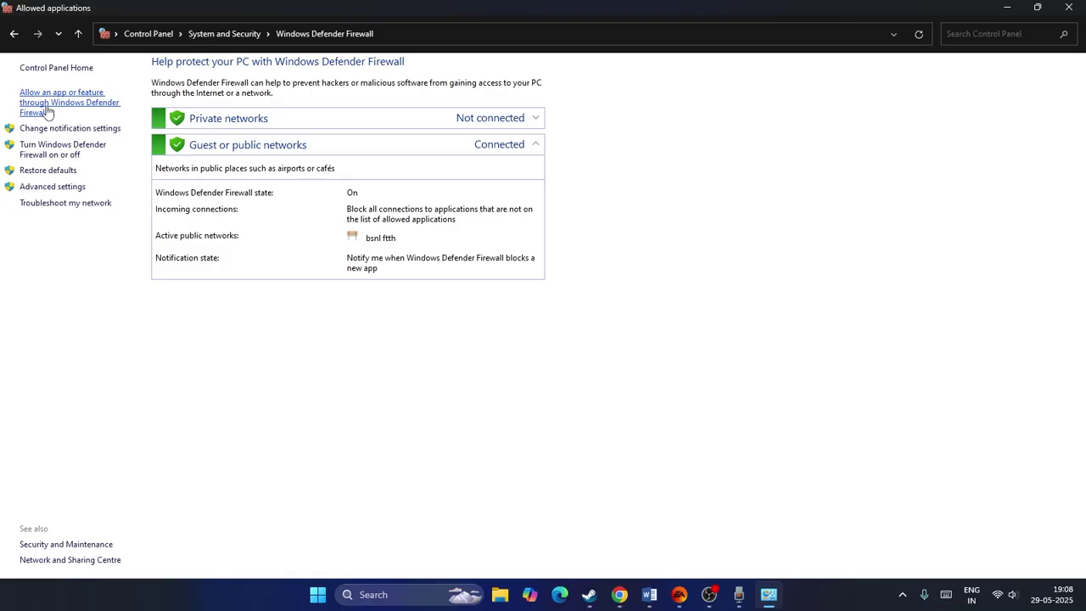
pyautogui.scroll(-13, 404, 240)
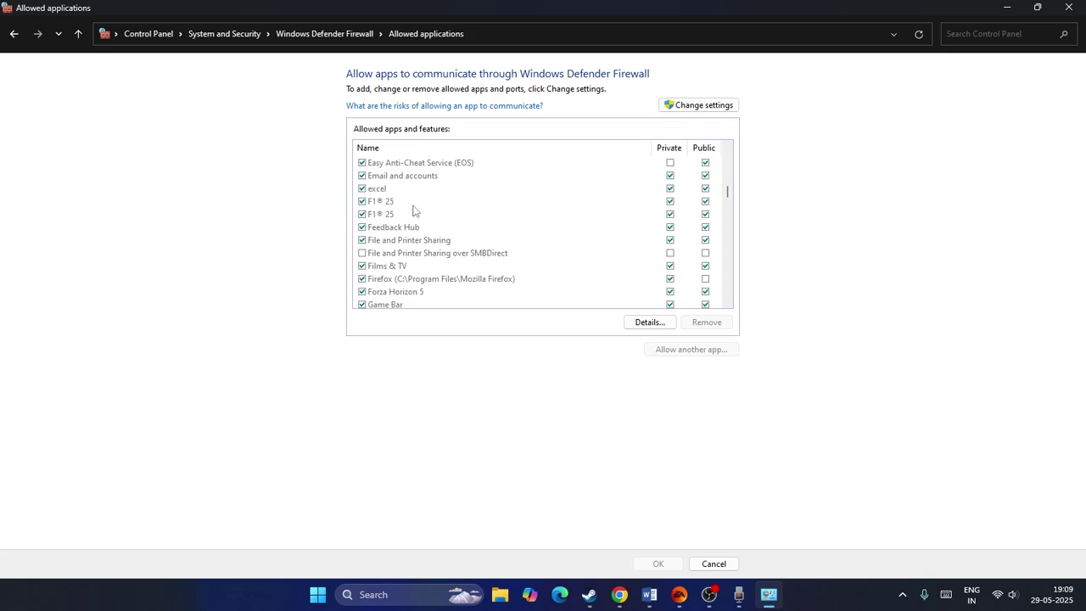
# Step: Make the allowed apps list editable and browse for another app in the SteamLibrary\steamapps\common\F1 25 folder on drive E
pyautogui.click(699, 111)
pyautogui.click(703, 348)
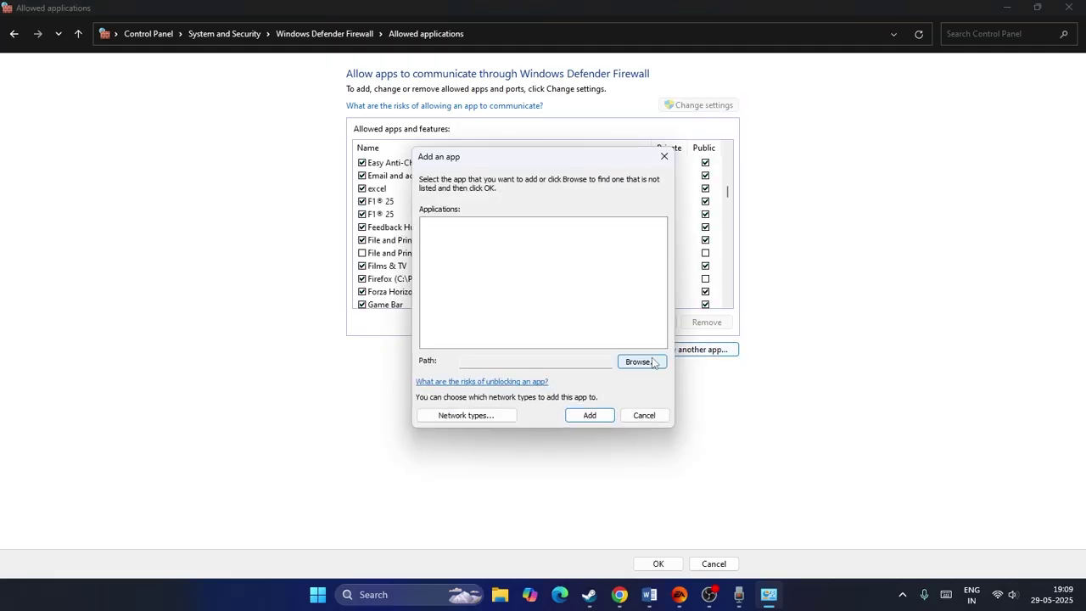
pyautogui.click(637, 360)
pyautogui.scroll(-1, 480, 323)
pyautogui.click(471, 365)
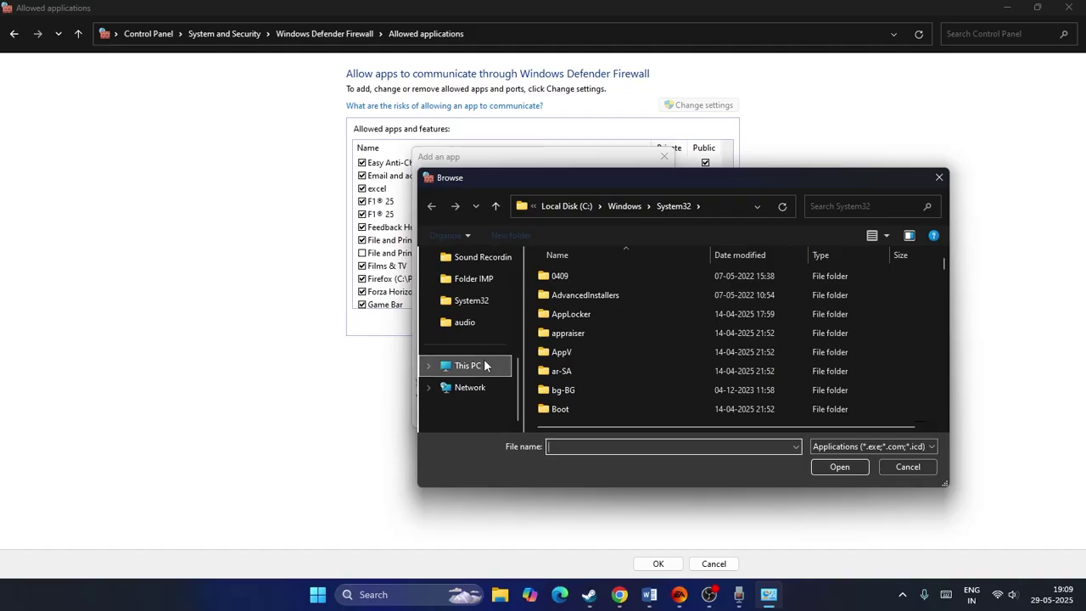
pyautogui.doubleClick(645, 337)
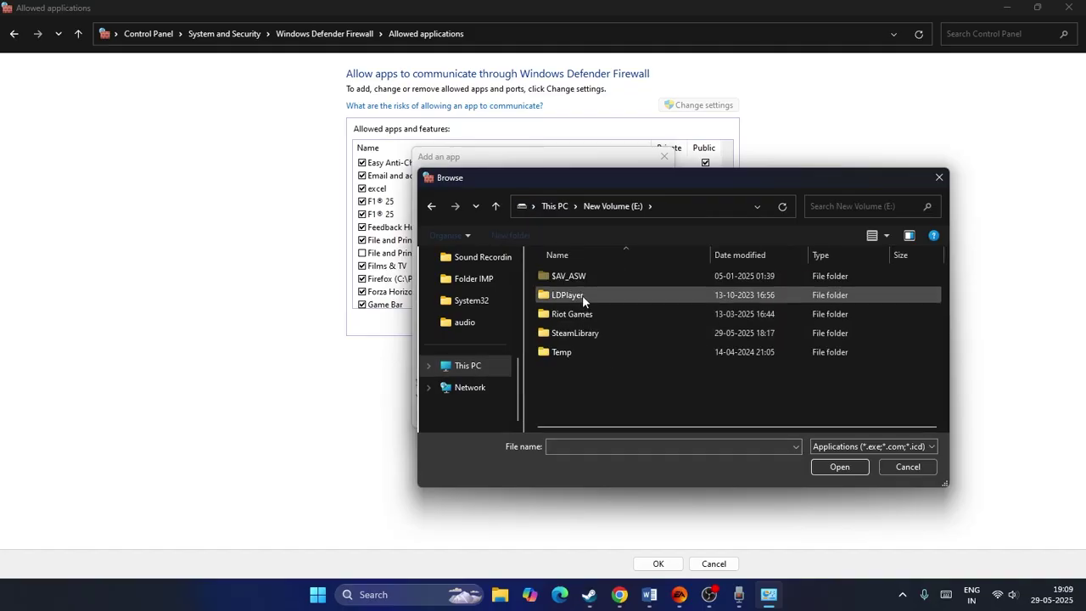
pyautogui.doubleClick(587, 334)
pyautogui.doubleClick(580, 276)
pyautogui.doubleClick(579, 275)
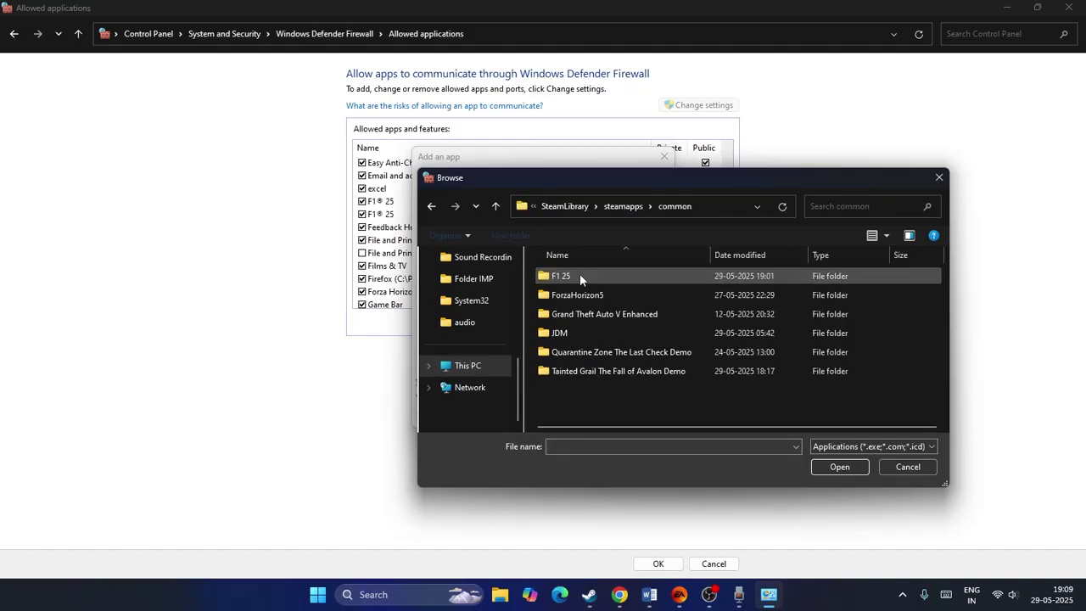
pyautogui.doubleClick(580, 279)
# Step: Select the F1_25 application in the game folder, cancel adding it to the firewall list and close Control Panel
pyautogui.scroll(-5, 587, 315)
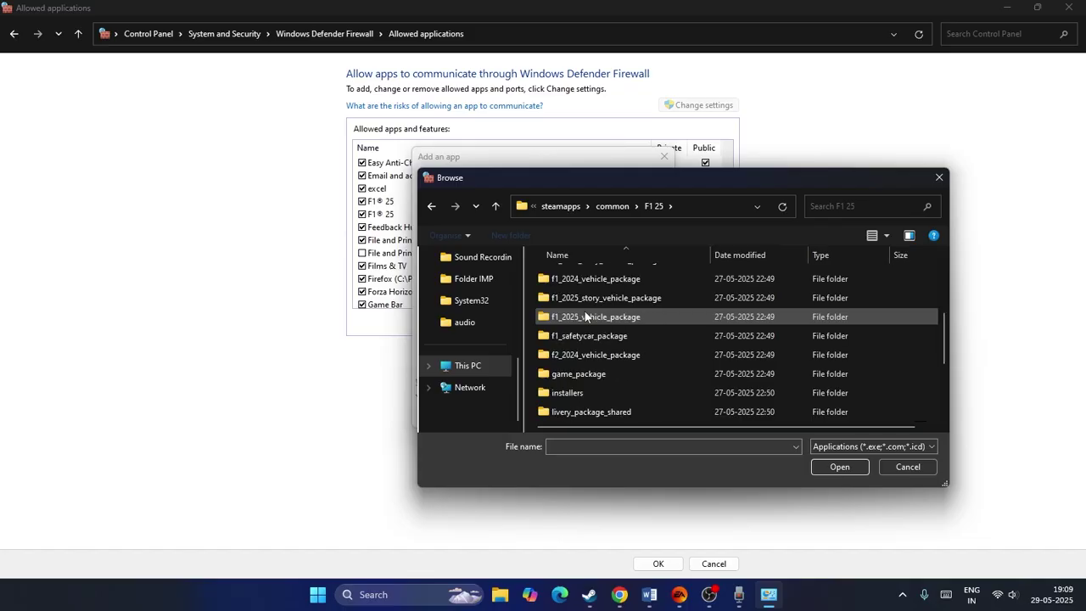
pyautogui.scroll(-1, 585, 319)
pyautogui.click(592, 413)
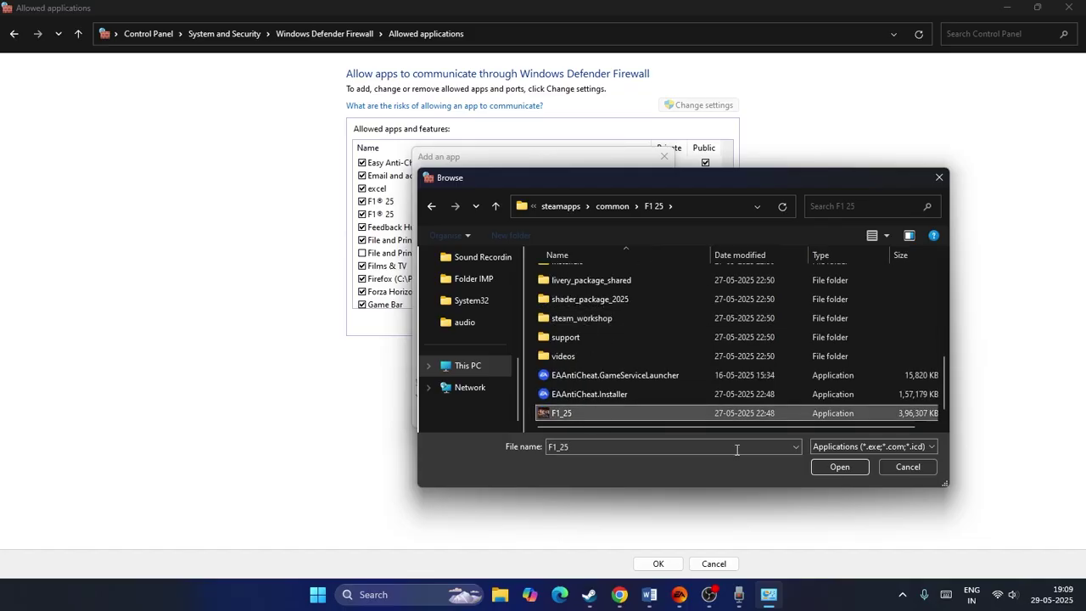
pyautogui.click(908, 467)
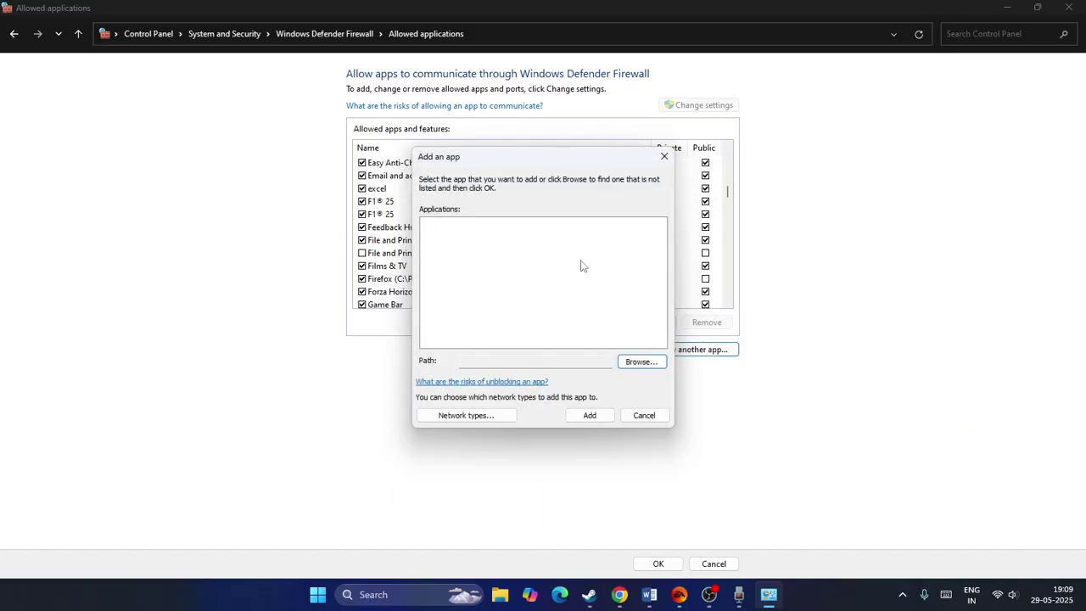
pyautogui.click(664, 156)
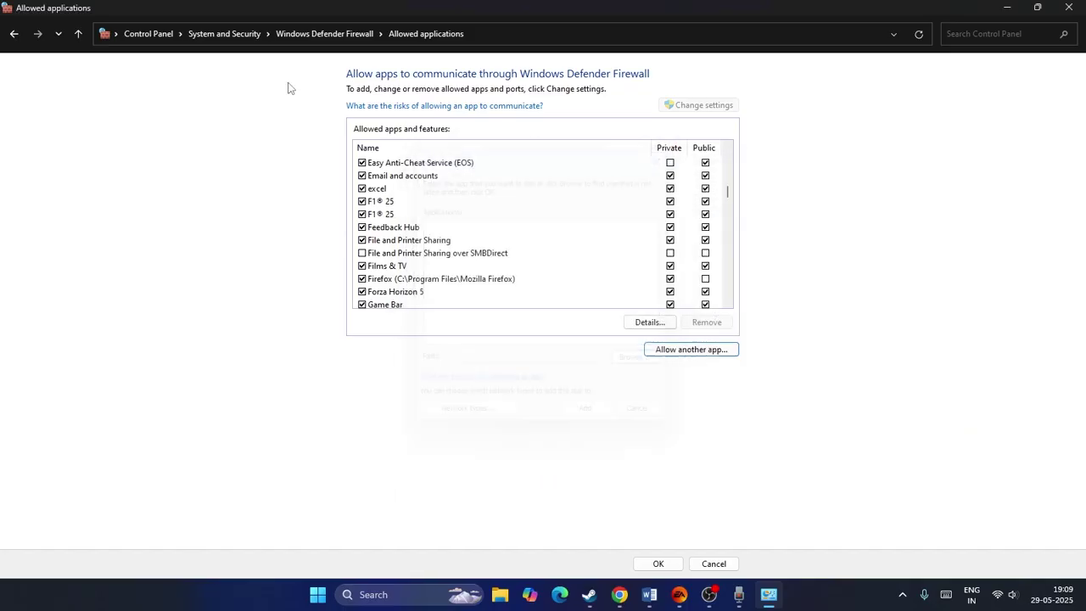
pyautogui.click(1068, 12)
# Step: Read Step 10 in the Word document, highlighting the advice on compatibility mode, full-screen optimizations and running the EA App as administrator
pyautogui.scroll(-1, 520, 247)
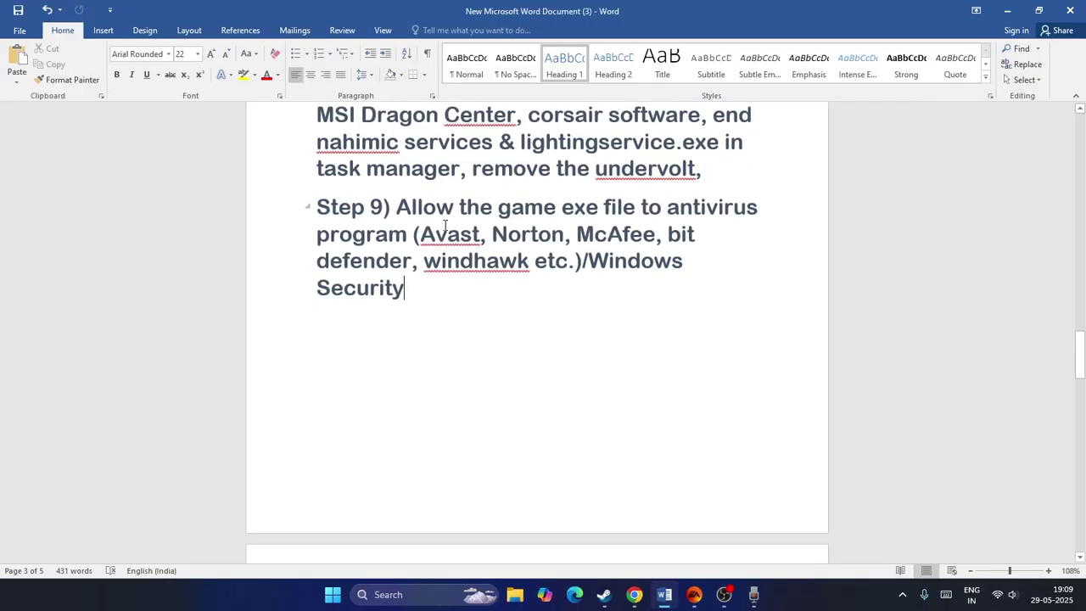
pyautogui.scroll(-5, 445, 225)
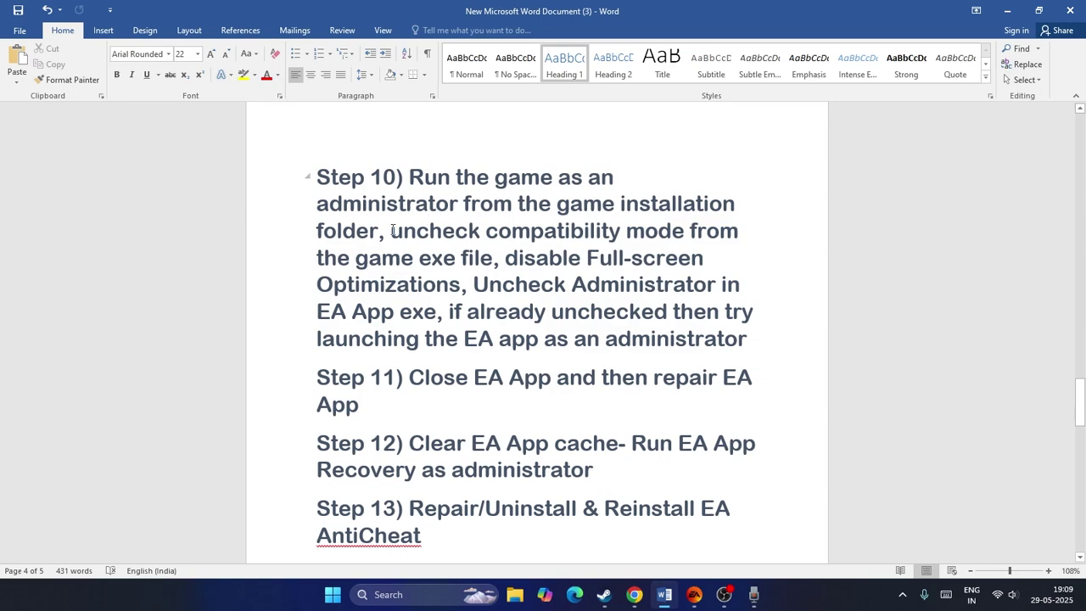
pyautogui.moveTo(393, 231); pyautogui.dragTo(561, 232)
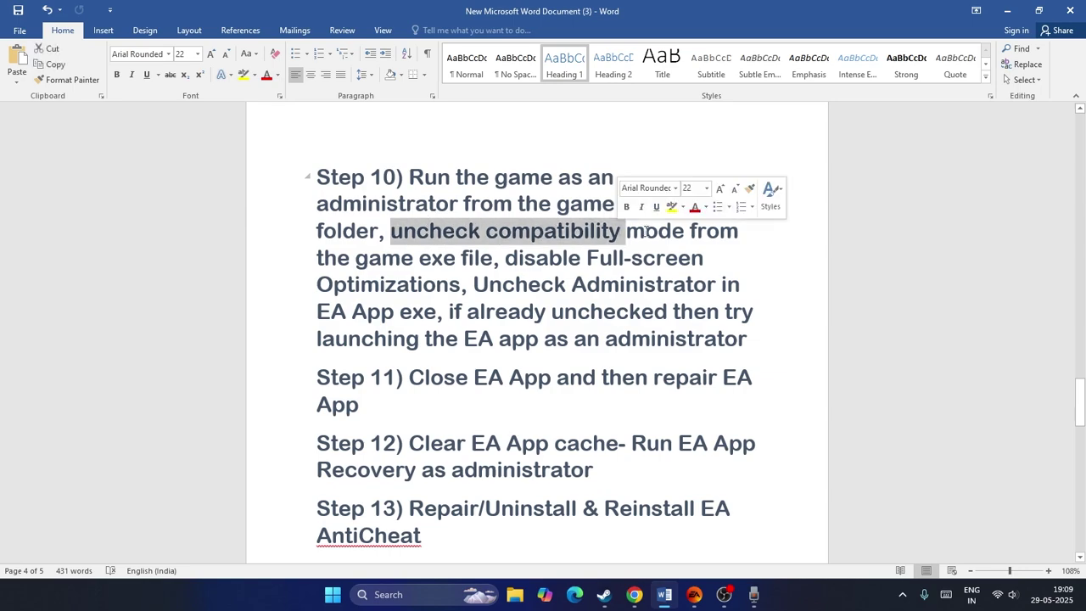
pyautogui.click(742, 239)
pyautogui.keyDown('shift'); pyautogui.click(501, 257); pyautogui.keyUp('shift')
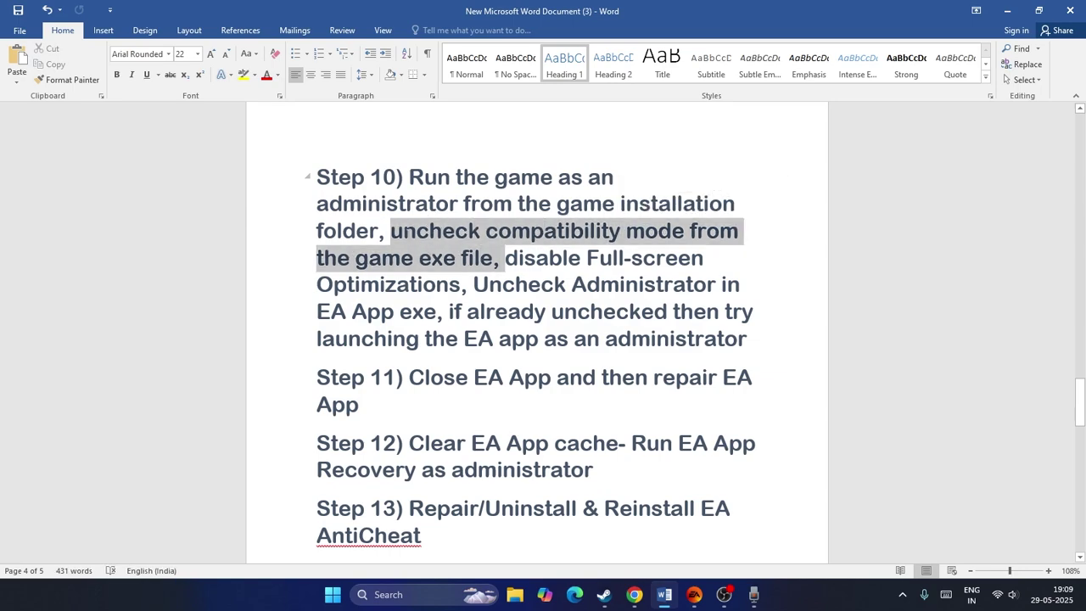
pyautogui.click(499, 263)
pyautogui.moveTo(507, 258); pyautogui.dragTo(459, 314)
pyautogui.click(717, 378)
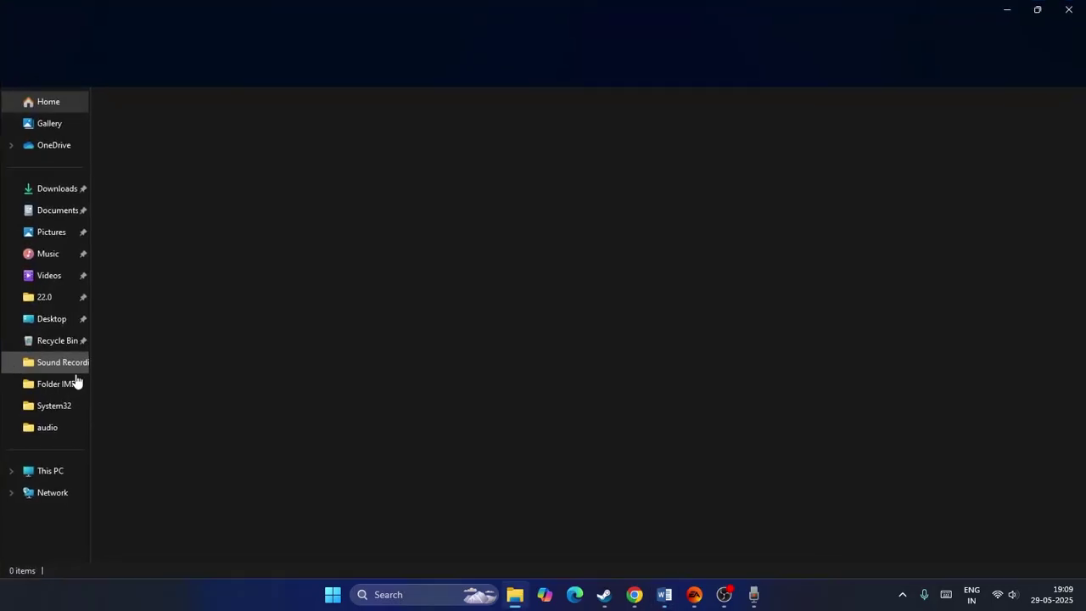
# Step: In File Explorer, open SteamLibrary\steamapps\common\F1 25 on drive E and locate the F1_25 application
pyautogui.click(75, 470)
pyautogui.doubleClick(529, 136)
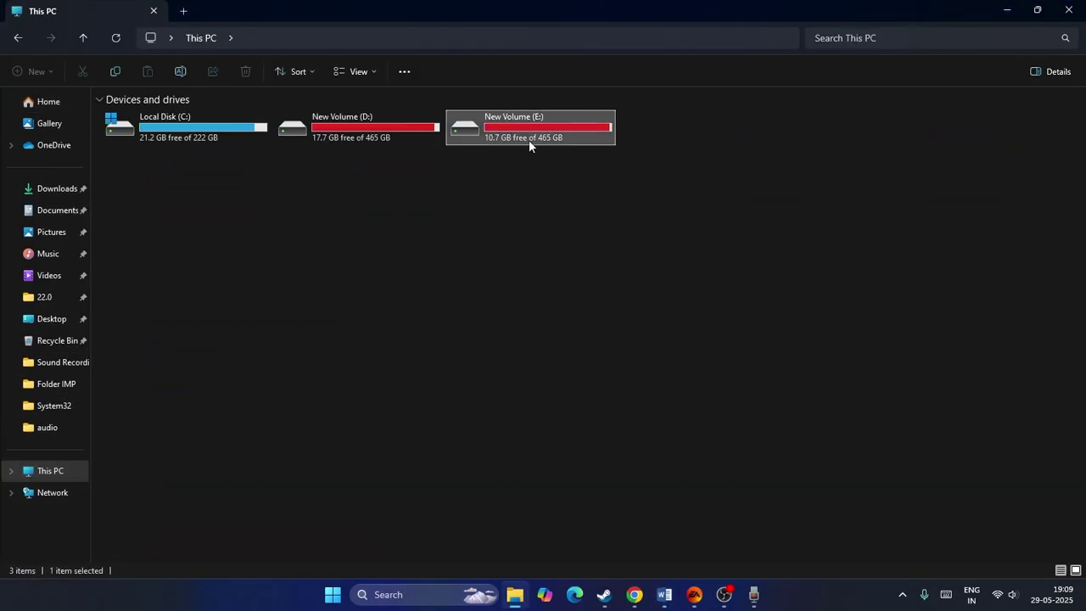
pyautogui.doubleClick(176, 174)
pyautogui.doubleClick(156, 122)
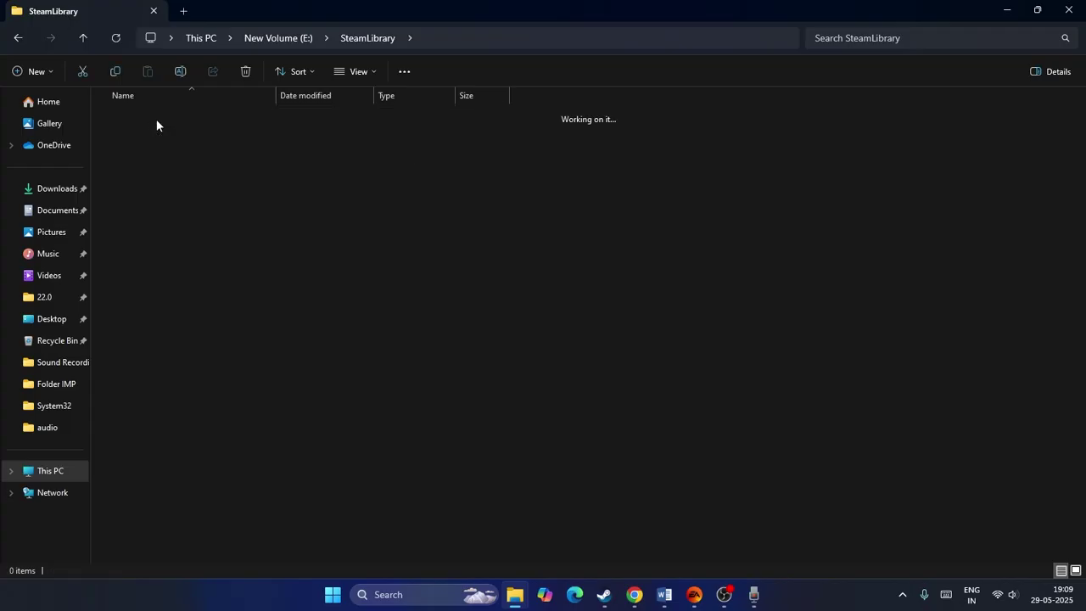
pyautogui.doubleClick(151, 120)
pyautogui.doubleClick(146, 122)
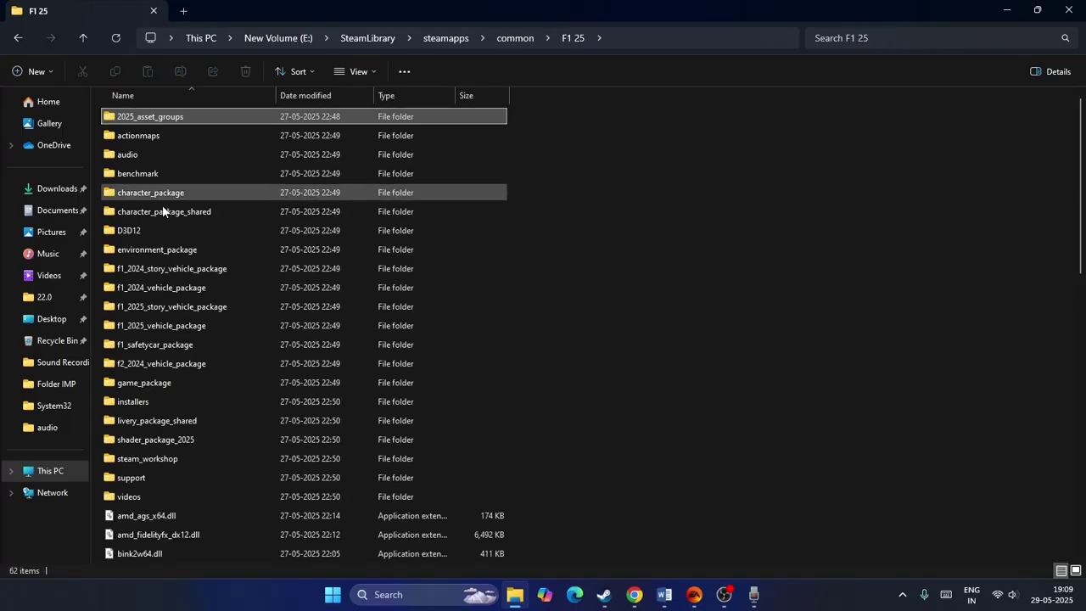
pyautogui.scroll(-11, 164, 228)
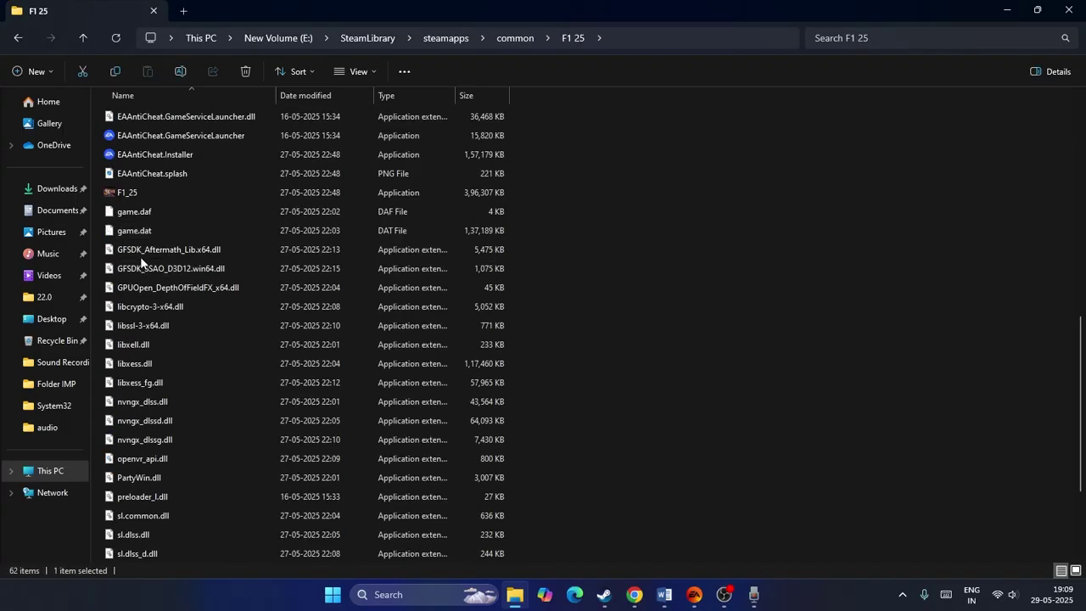
# Step: Check the compatibility settings of the F1_25 application, toggle compatibility mode on and off, and close its properties and the folder
pyautogui.rightClick(142, 188)
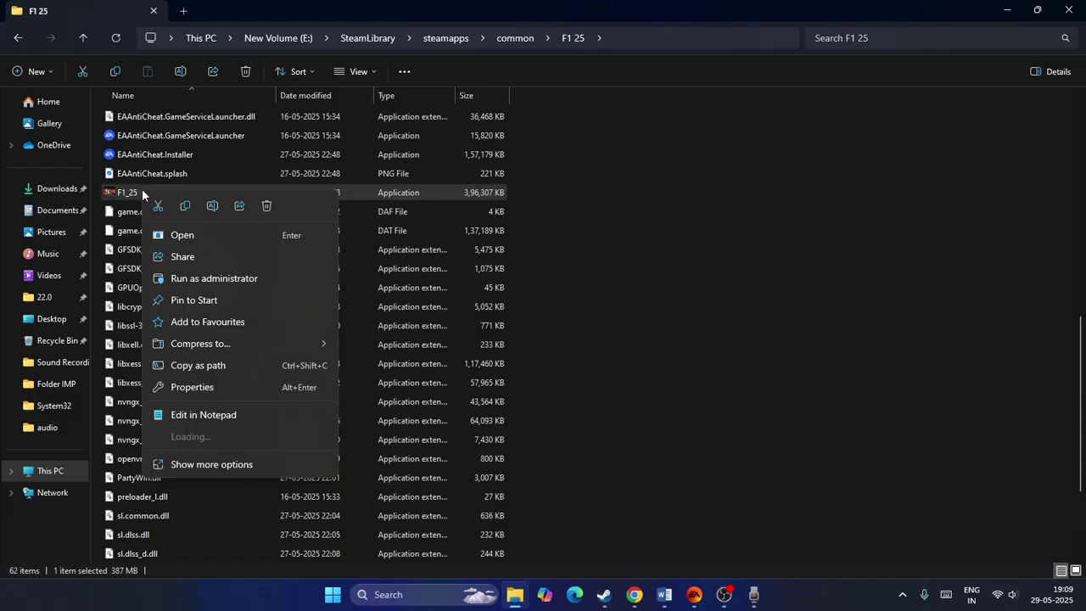
pyautogui.click(207, 463)
pyautogui.click(205, 494)
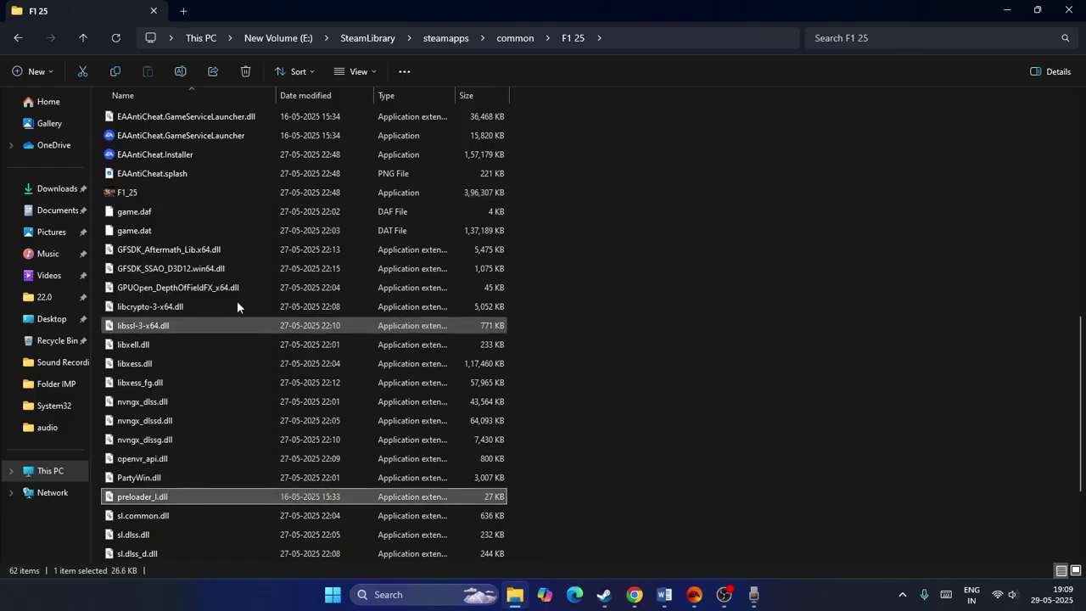
pyautogui.click(268, 233)
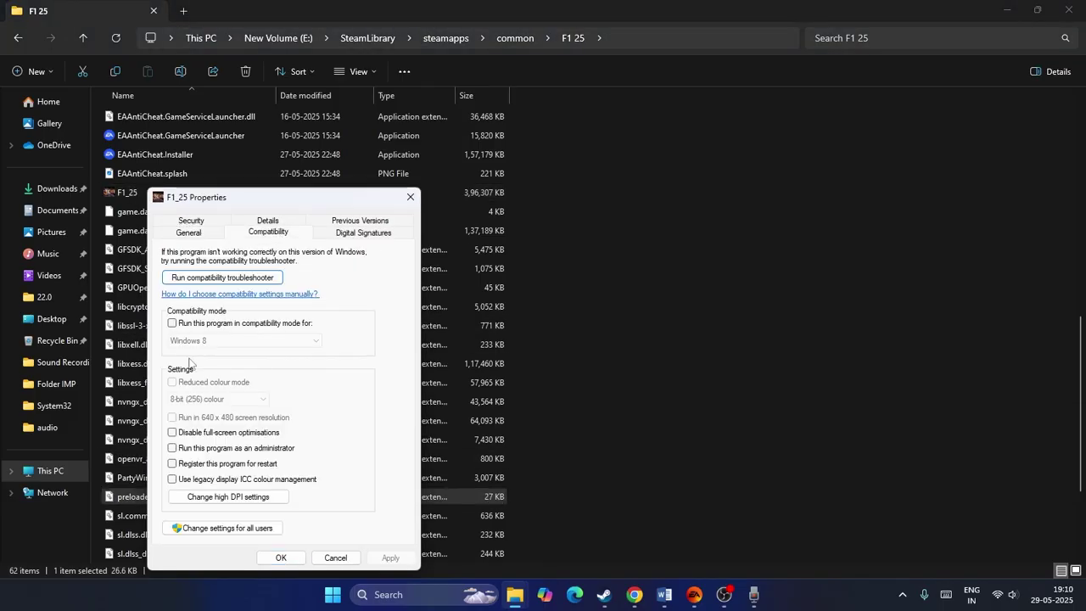
pyautogui.click(172, 323)
pyautogui.click(172, 323)
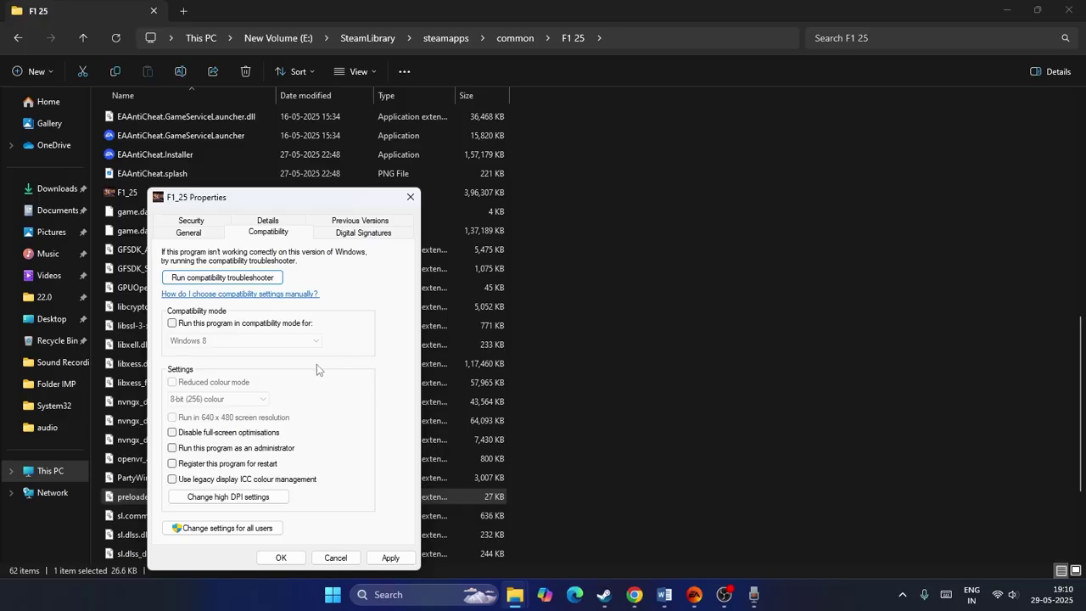
pyautogui.click(409, 197)
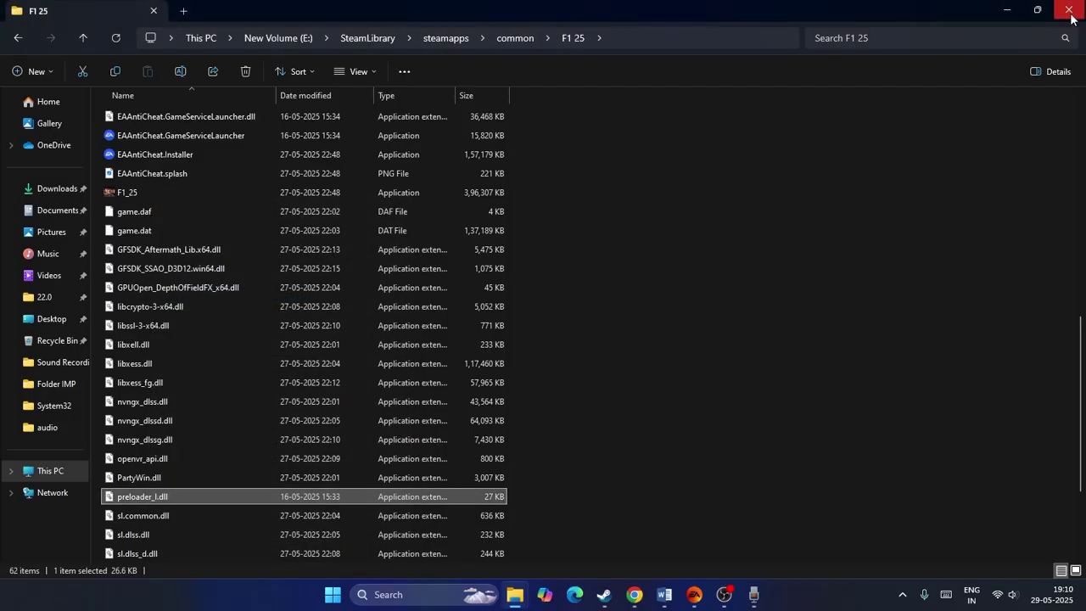
pyautogui.click(1068, 10)
# Step: Search Windows for Steam and open the file location of its shortcut
pyautogui.click(398, 594)
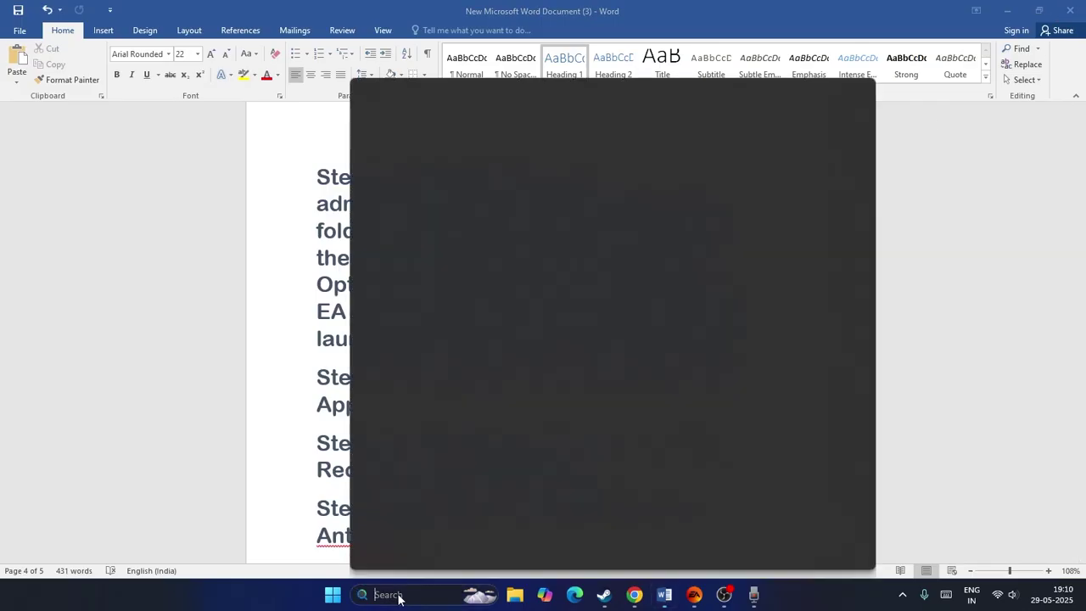
pyautogui.write('steam')
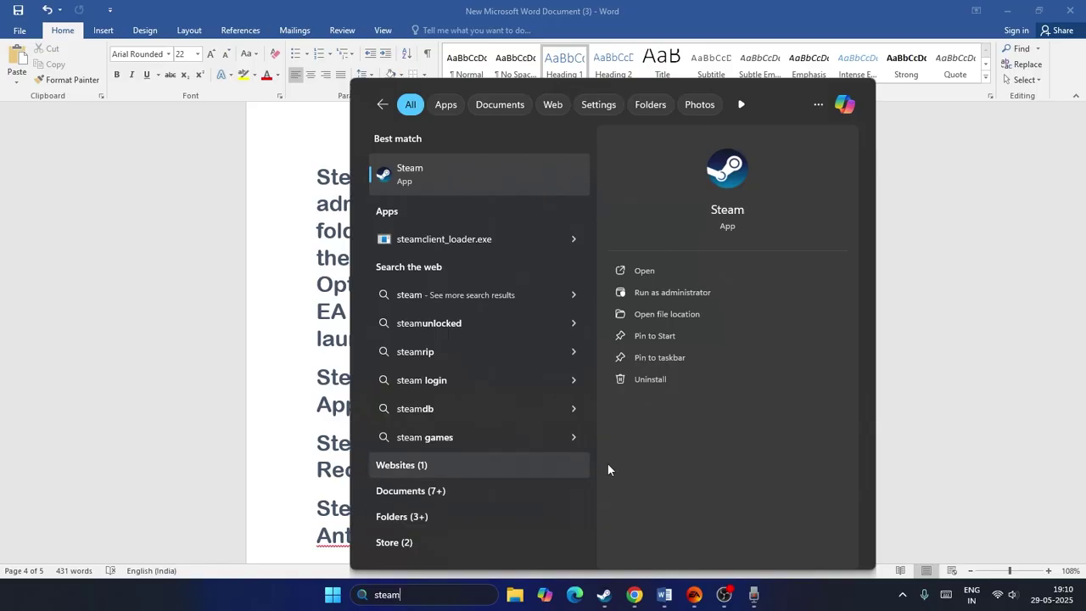
pyautogui.click(672, 314)
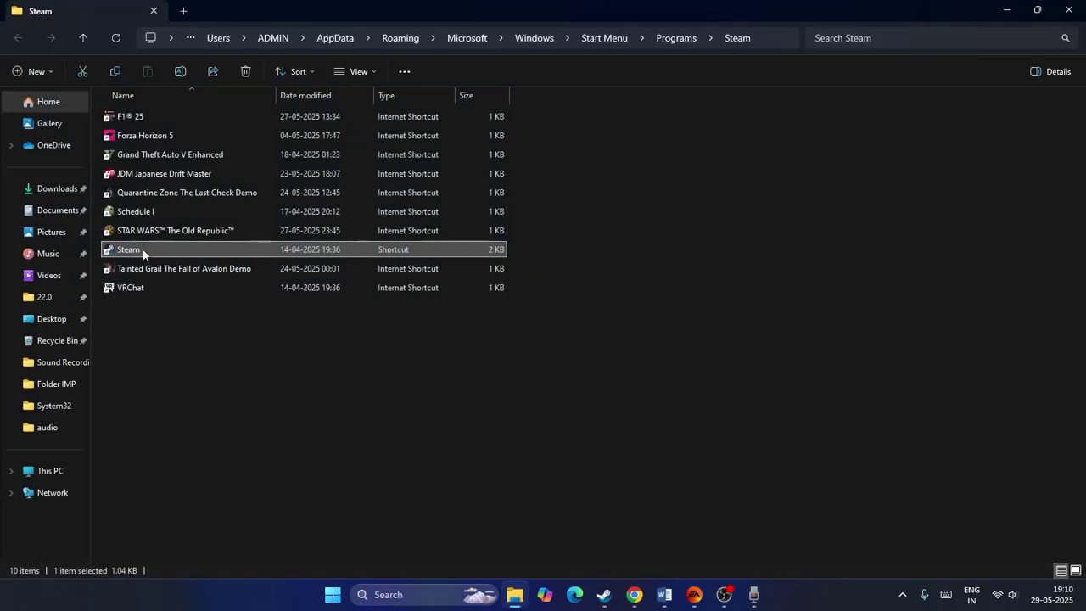
# Step: Check the compatibility settings of the Steam shortcut, including running as administrator, and close its properties
pyautogui.rightClick(140, 251)
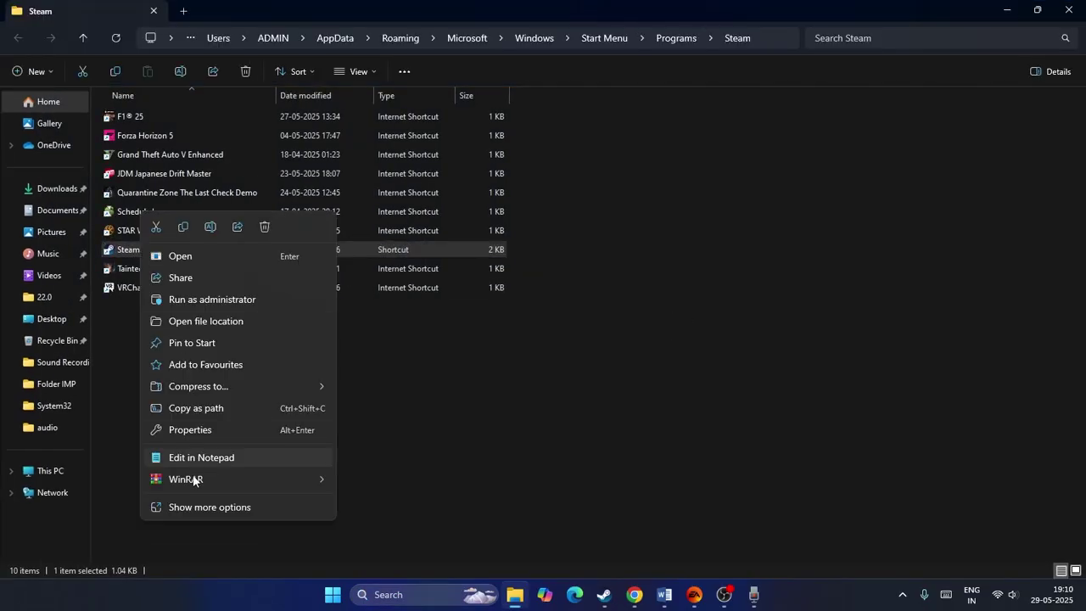
pyautogui.click(193, 505)
pyautogui.click(196, 565)
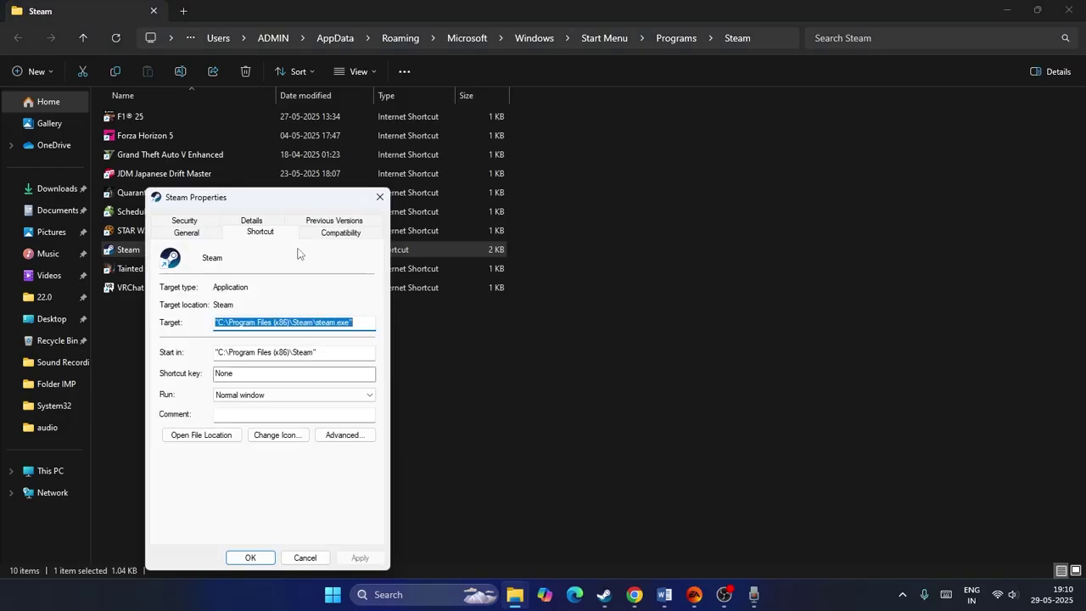
pyautogui.click(322, 236)
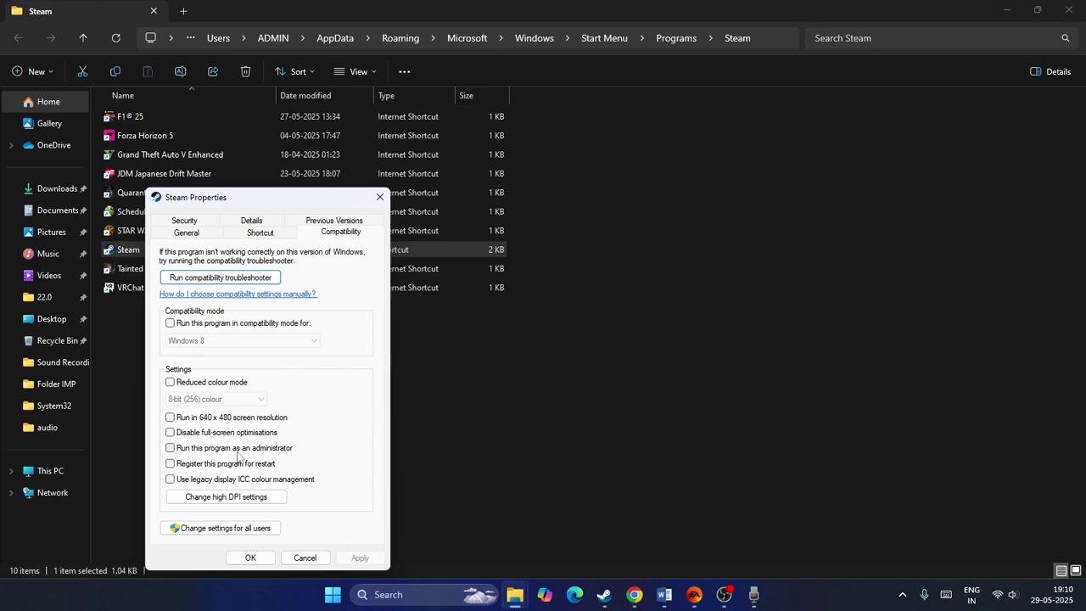
pyautogui.click(380, 197)
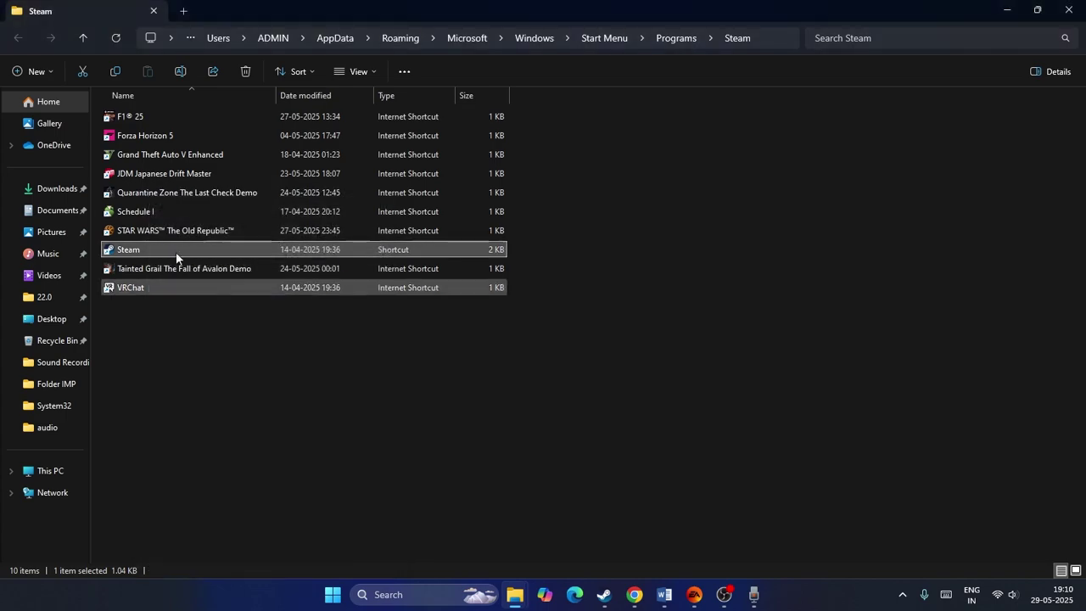
# Step: Close the Steam shortcut folder, search Windows for "ea" and open the file location of the EA app Updater shortcut
pyautogui.click(1077, 10)
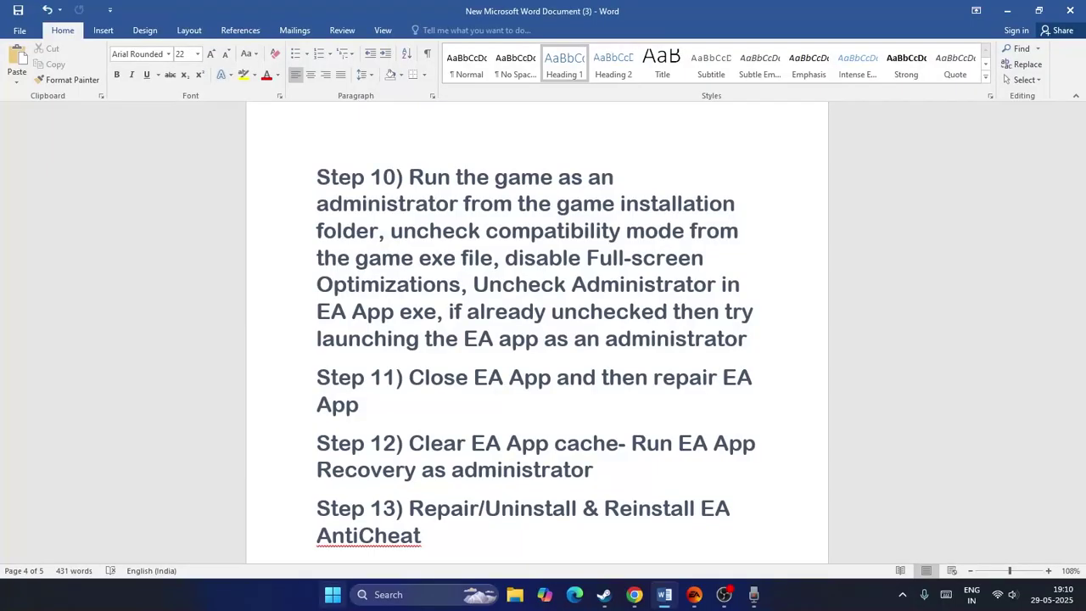
pyautogui.click(398, 597)
pyautogui.write('ea')
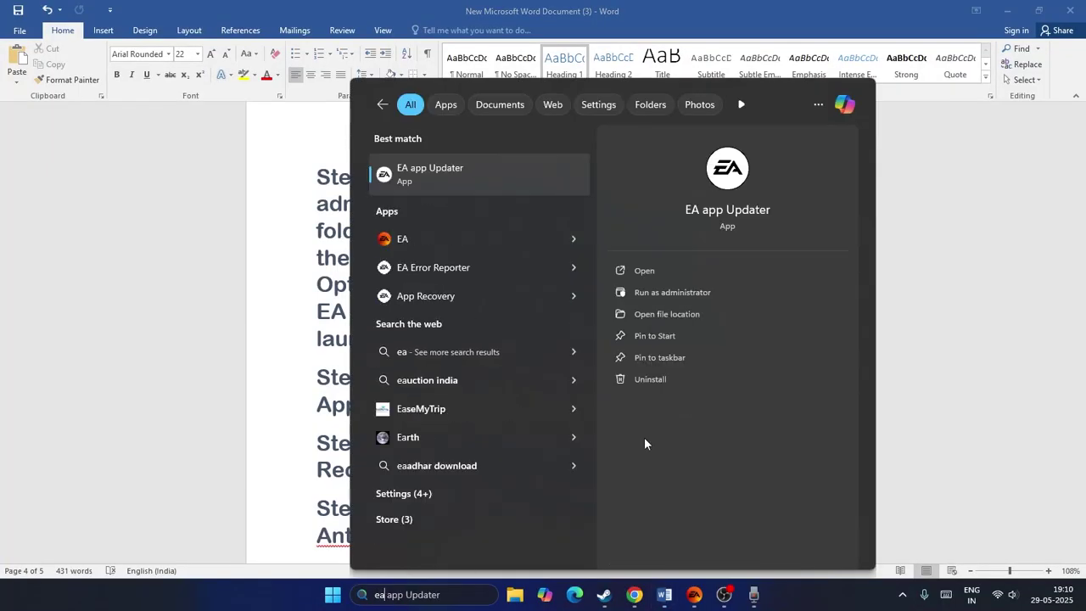
pyautogui.click(677, 312)
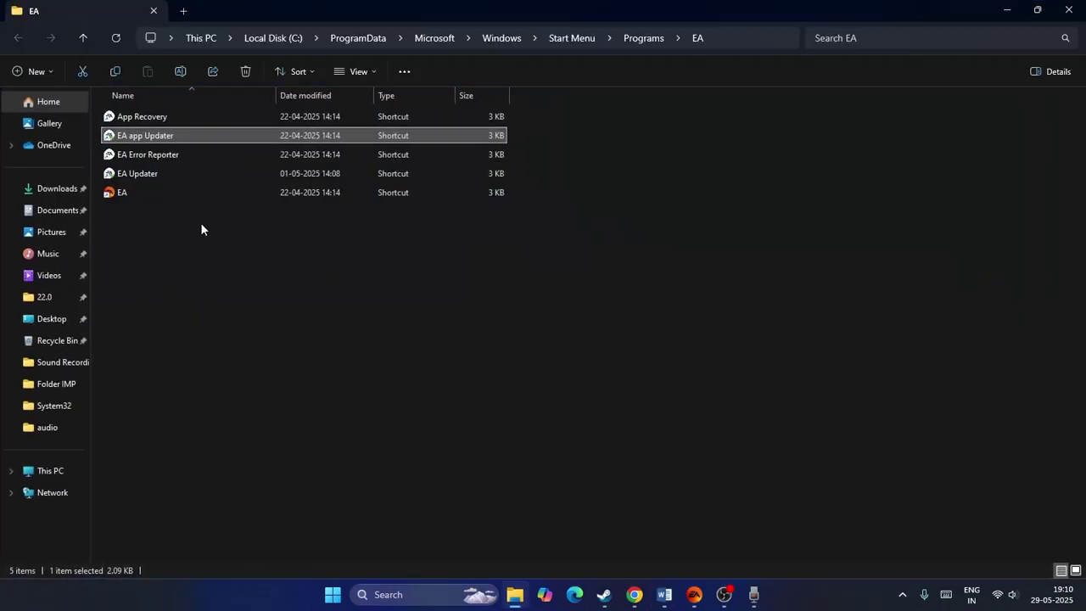
# Step: Check the compatibility settings of the EA shortcut, including running as administrator, and close its properties and the folder
pyautogui.click(129, 192)
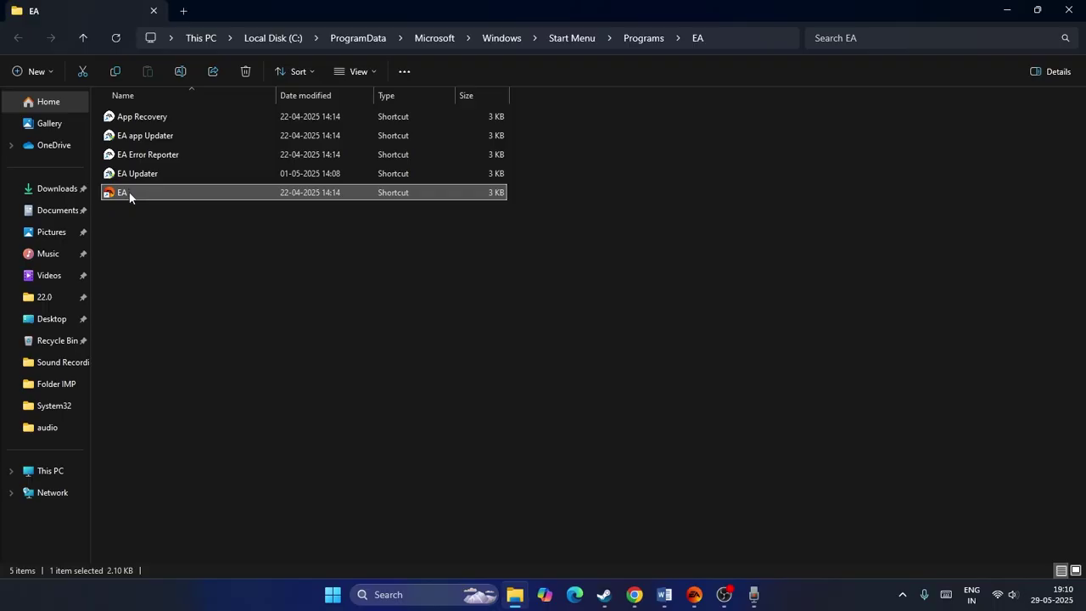
pyautogui.rightClick(129, 194)
pyautogui.click(180, 487)
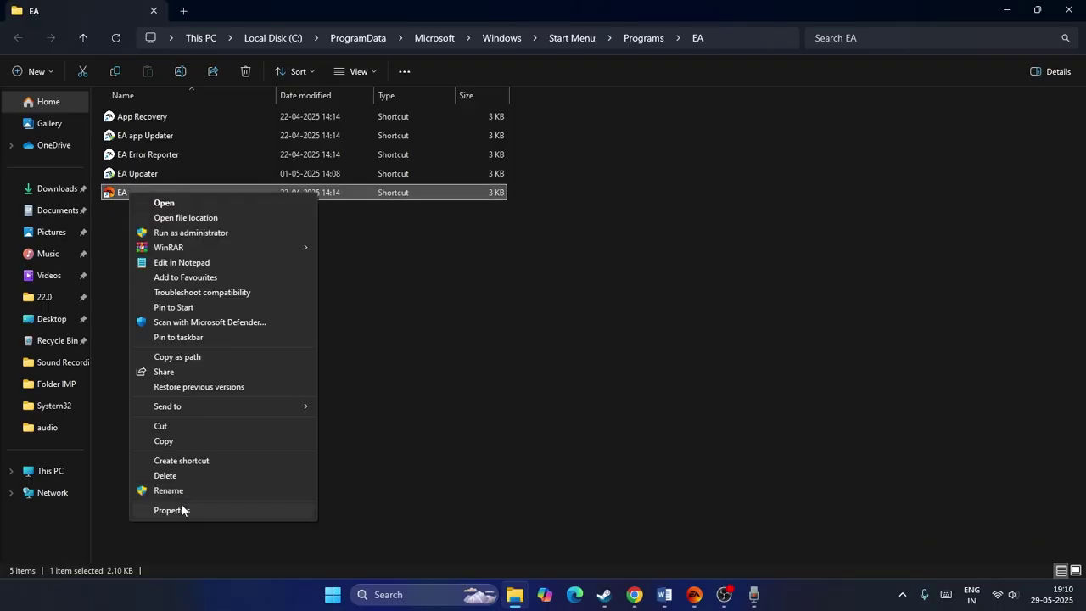
pyautogui.click(182, 510)
pyautogui.click(331, 233)
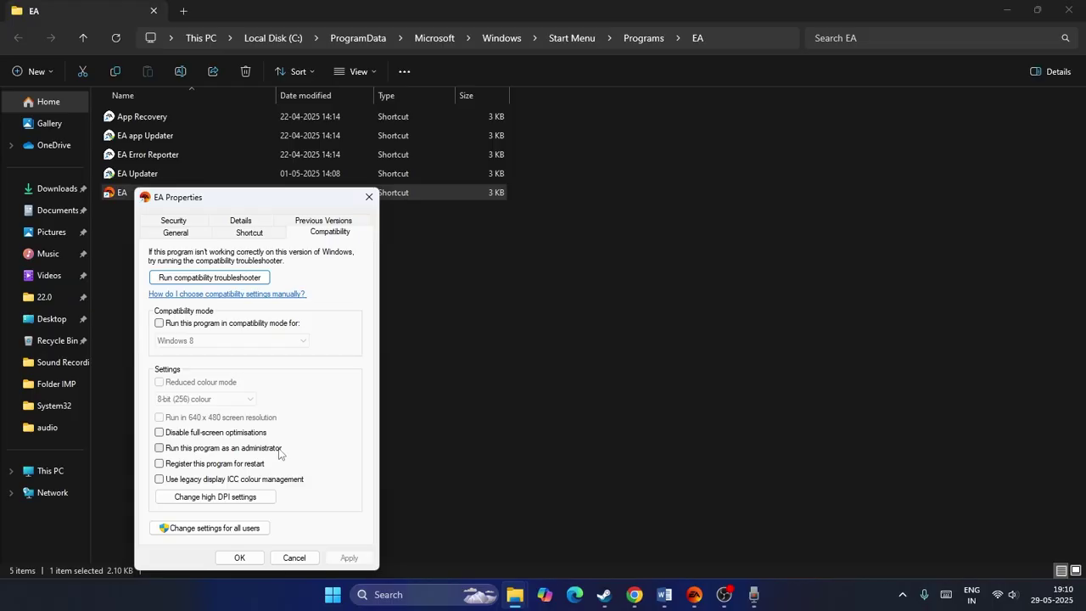
pyautogui.click(367, 199)
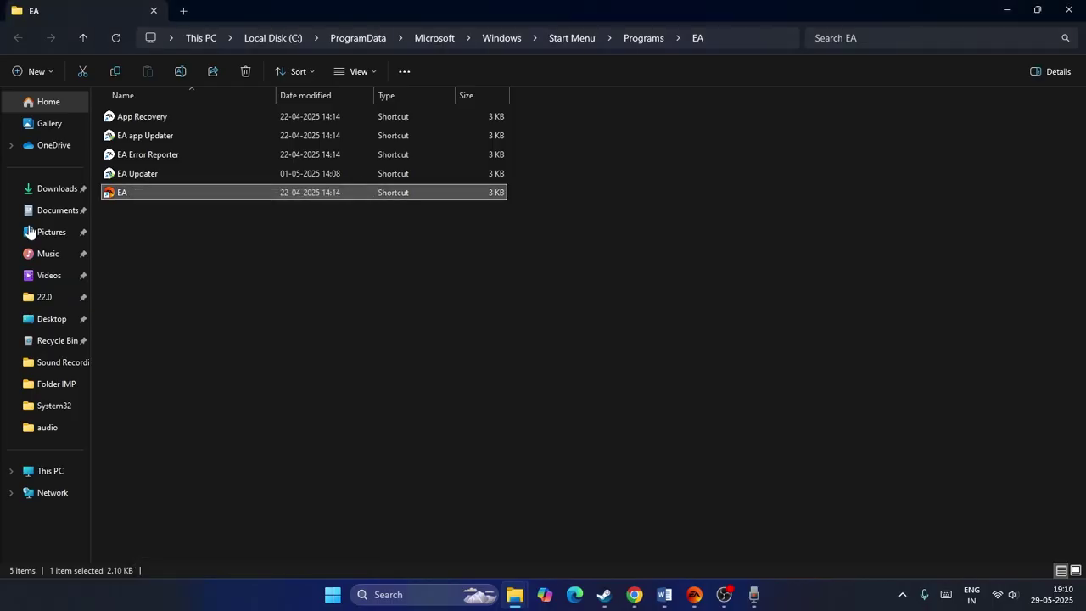
pyautogui.click(1068, 10)
pyautogui.click(1069, 10)
pyautogui.click(687, 249)
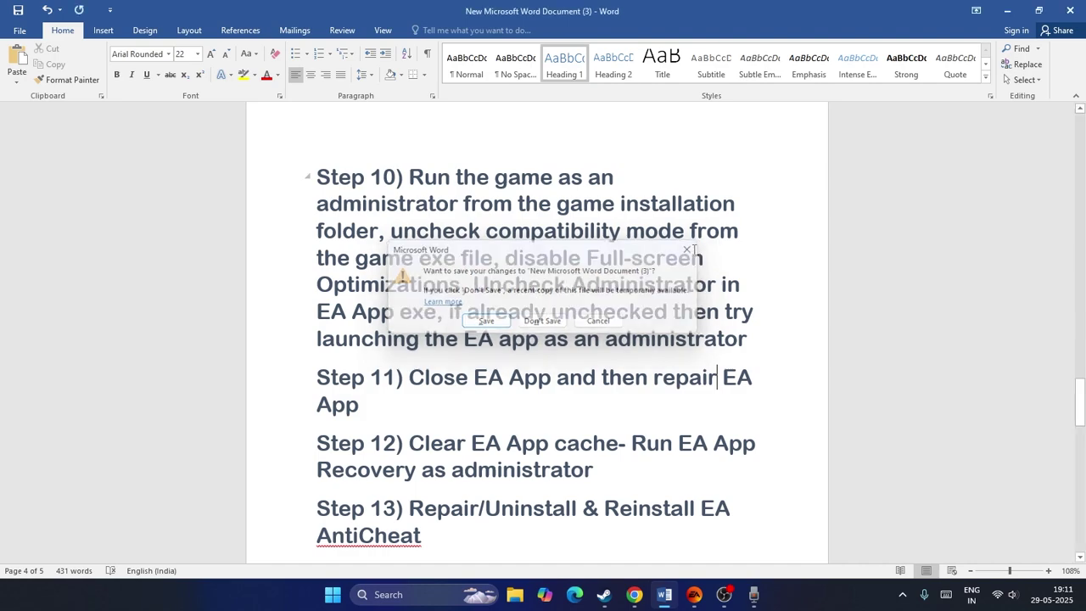
# Step: Review Steps 11 to 13 of the fix list on EA App repair, cache recovery and EA AntiCheat, and briefly view the EA app window
pyautogui.scroll(-2, 571, 238)
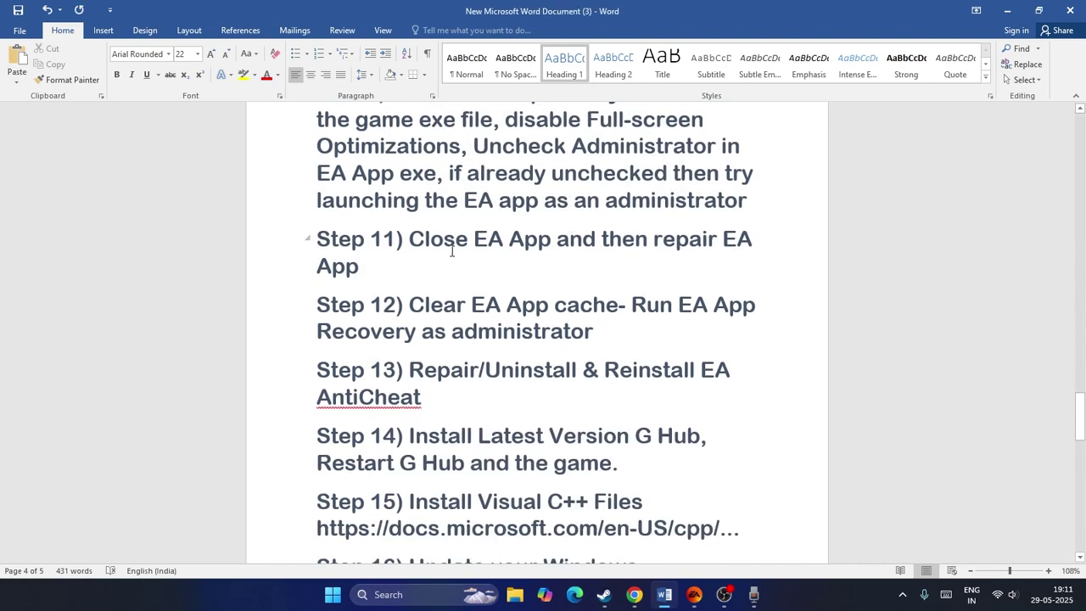
pyautogui.moveTo(443, 239); pyautogui.dragTo(608, 291)
pyautogui.click(449, 280)
pyautogui.scroll(-1, 449, 282)
pyautogui.click(610, 295)
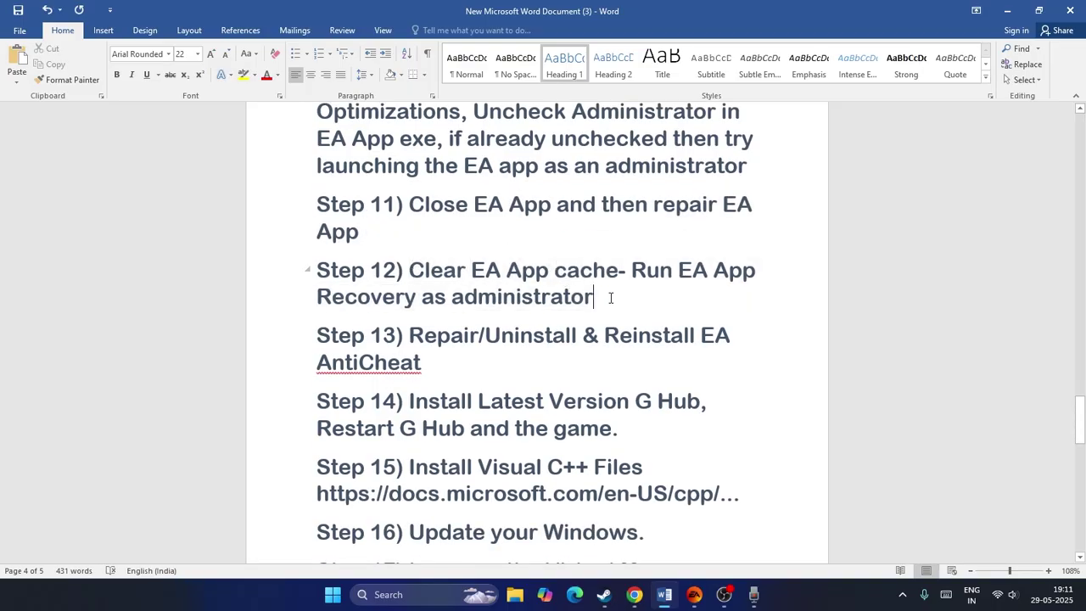
pyautogui.moveTo(411, 357); pyautogui.dragTo(316, 203)
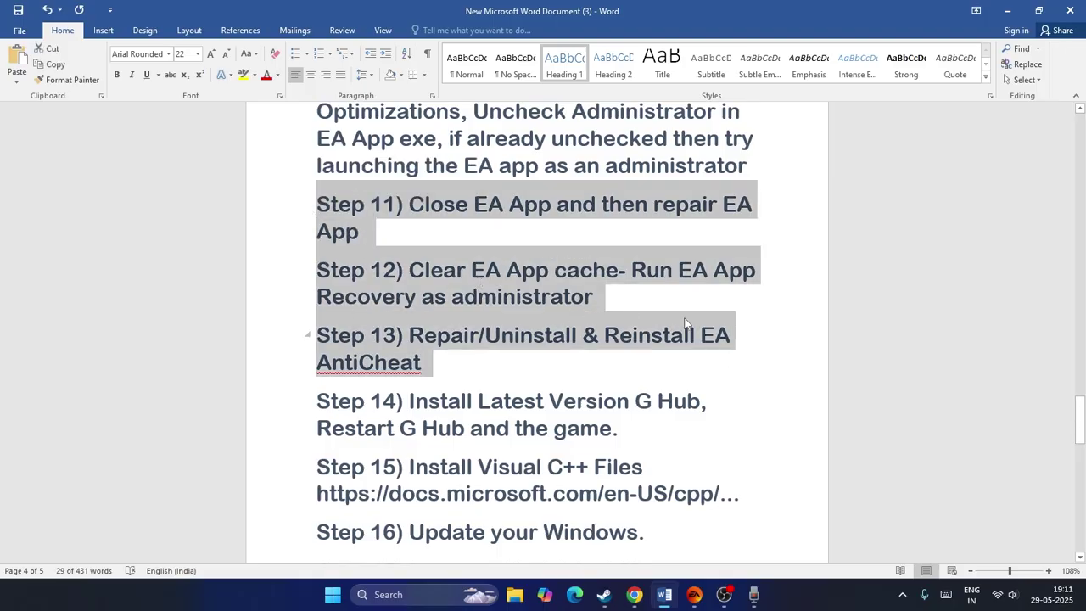
pyautogui.click(694, 596)
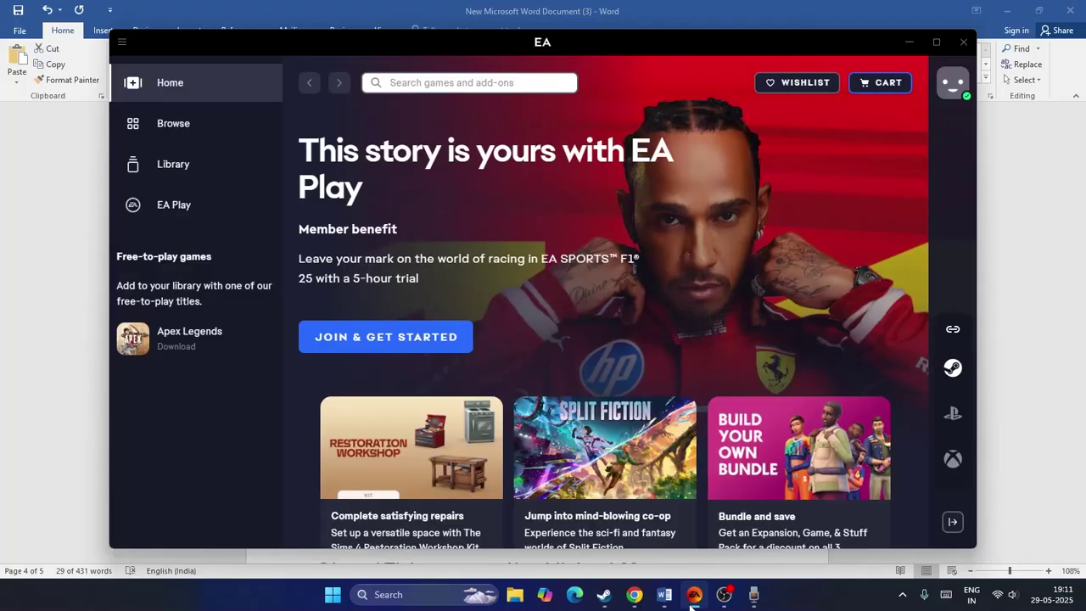
pyautogui.click(693, 596)
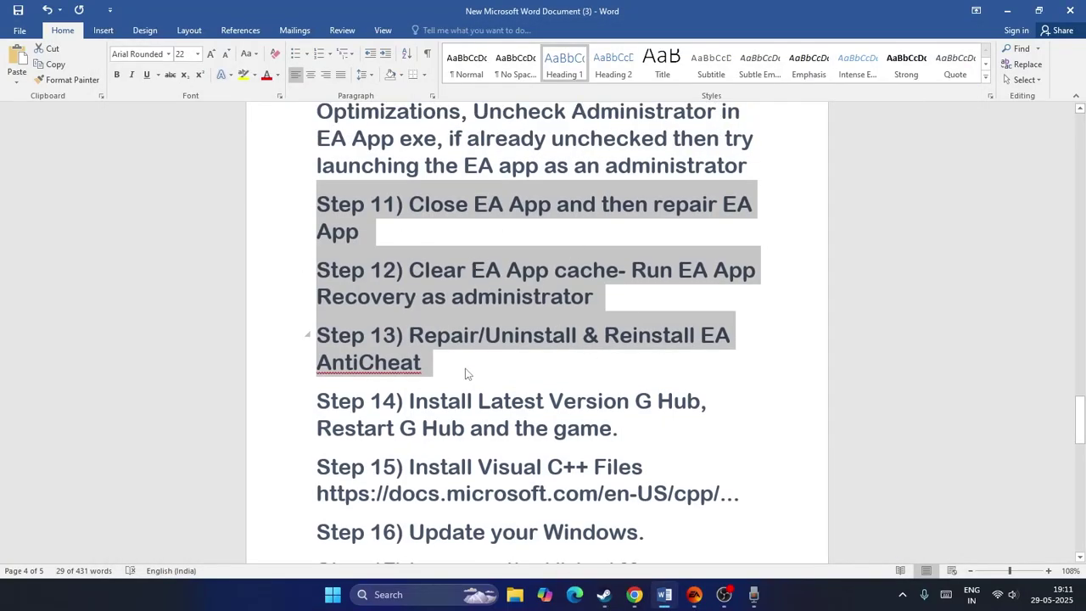
# Step: Review Step 14 of the fix list on installing the latest G Hub and restarting it and the game
pyautogui.click(465, 366)
pyautogui.scroll(-2, 783, 320)
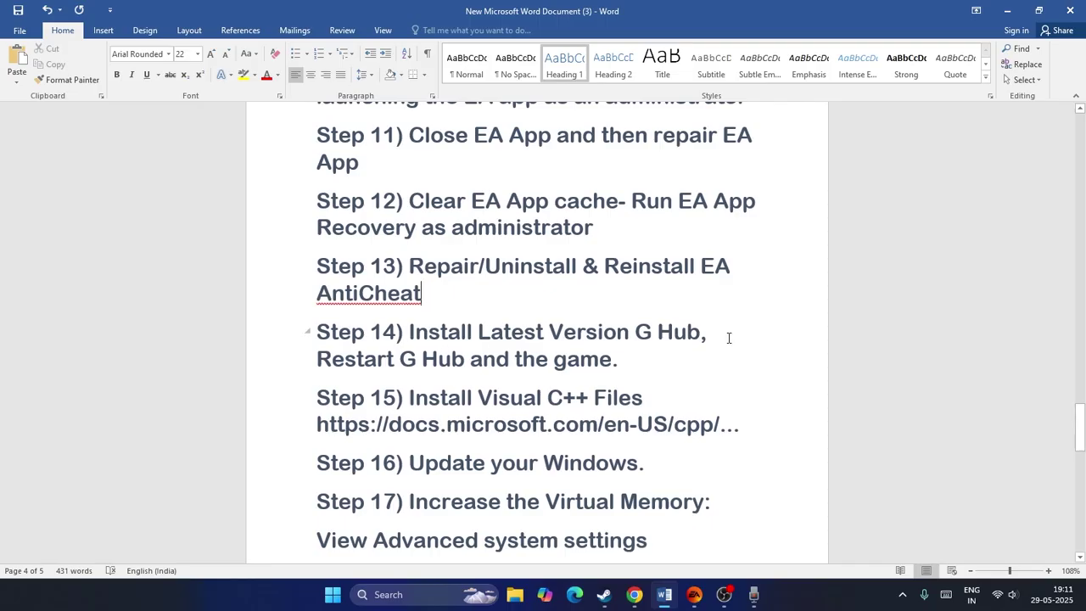
pyautogui.scroll(-1, 728, 334)
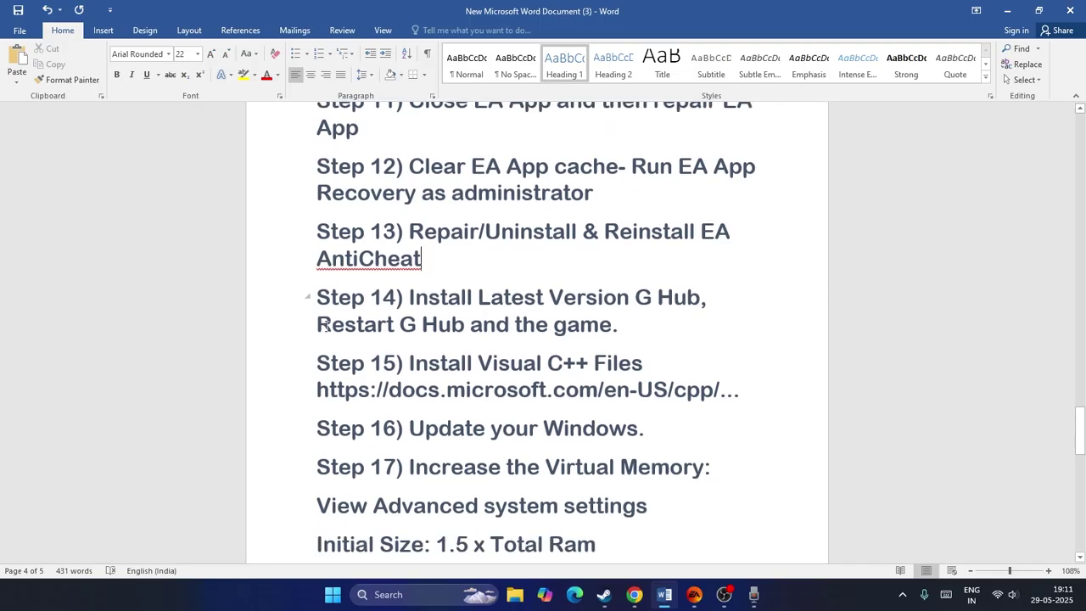
pyautogui.moveTo(321, 325); pyautogui.dragTo(620, 326)
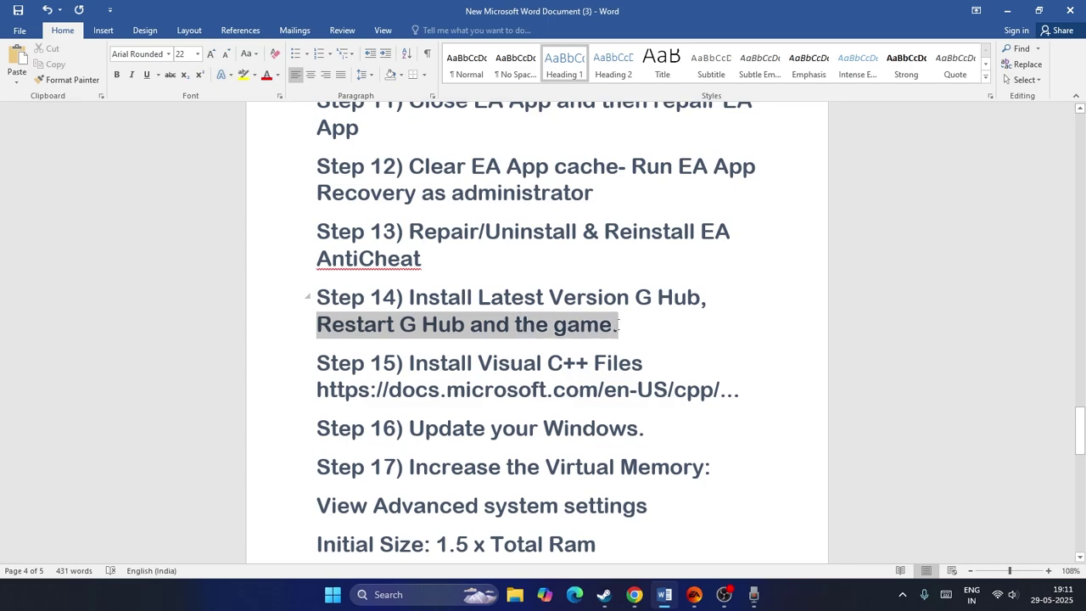
pyautogui.click(694, 334)
# Step: In Chrome, examine the X64 and X86 download links on the latest supported Visual C++ Redistributable page, and minimize the browser
pyautogui.click(635, 594)
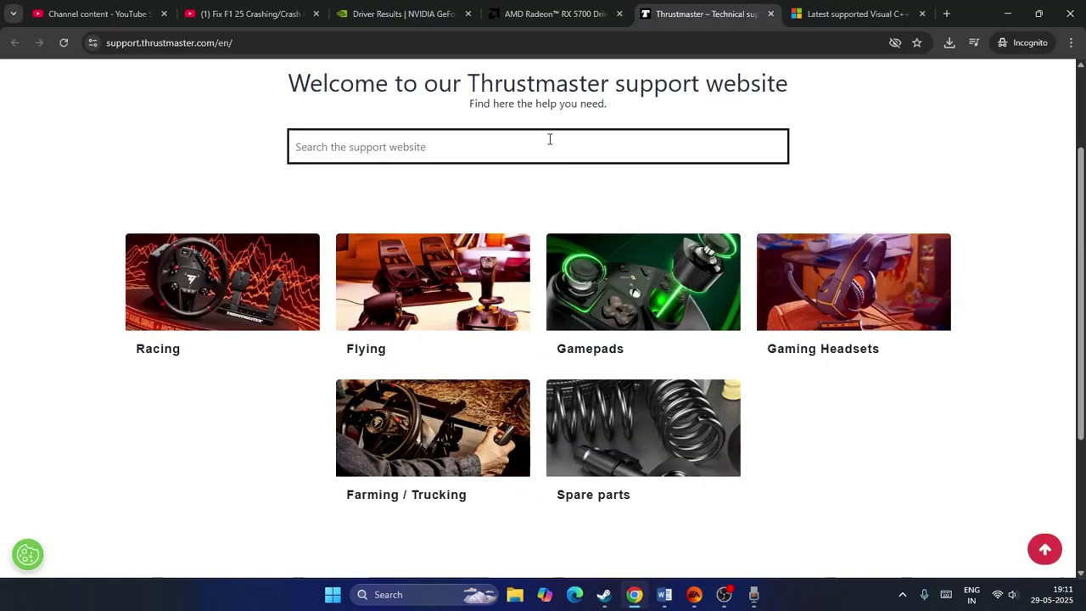
pyautogui.click(844, 25)
pyautogui.scroll(-8, 473, 259)
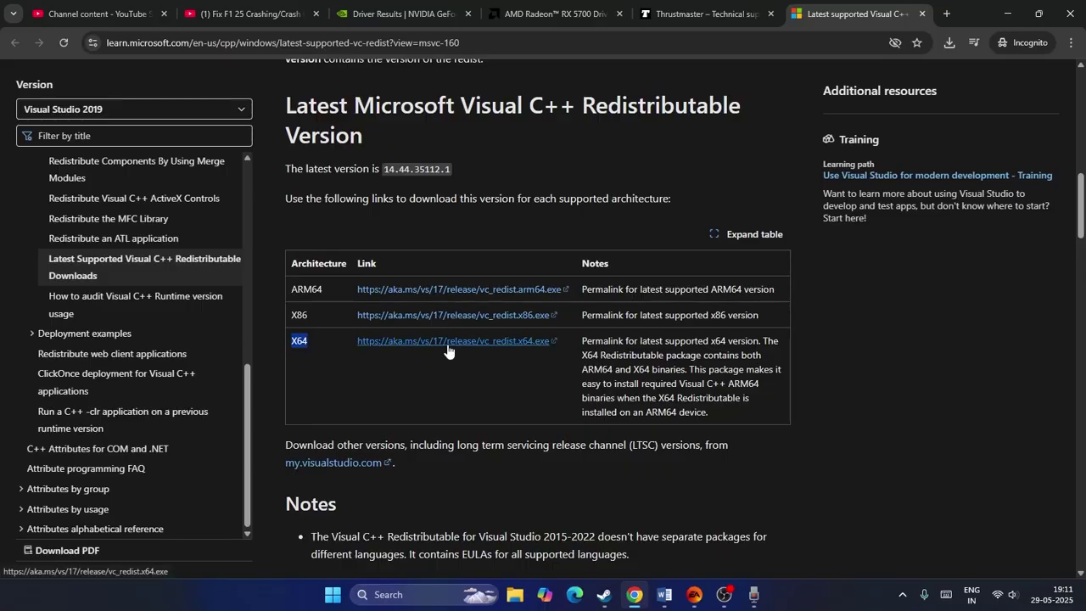
pyautogui.moveTo(289, 315); pyautogui.dragTo(310, 318)
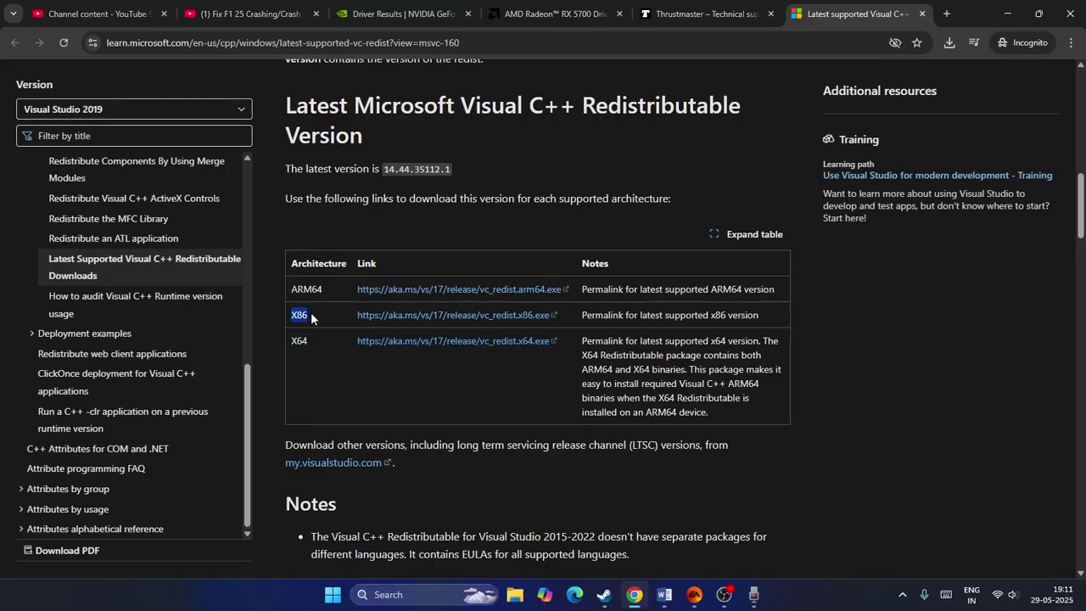
pyautogui.click(442, 365)
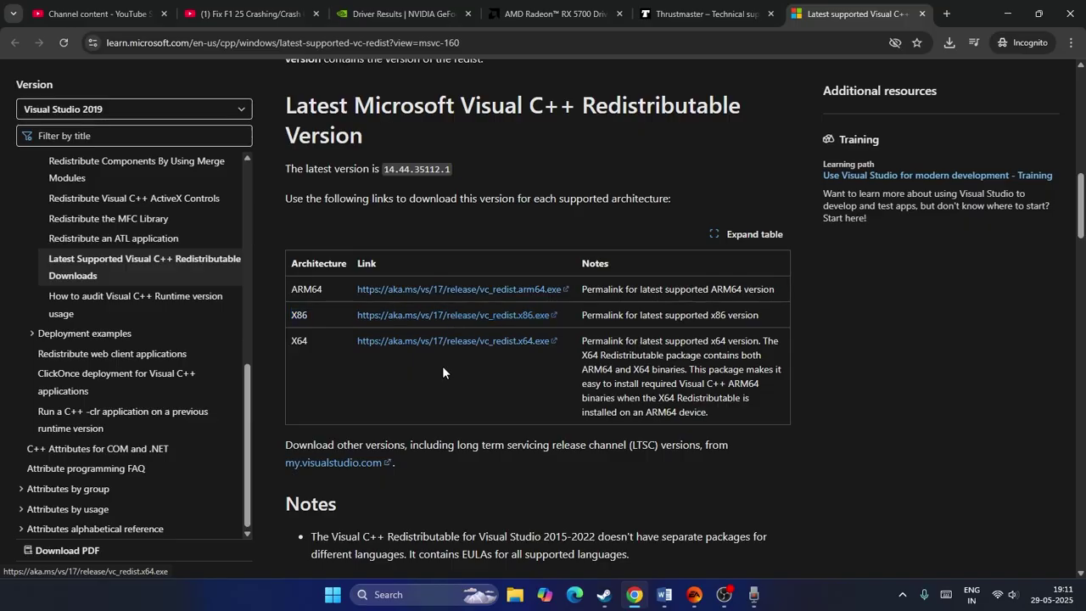
pyautogui.click(1007, 13)
# Step: Review Step 16 of the fix list, check the Windows Update page in Settings for available updates, and close Settings
pyautogui.scroll(-2, 492, 297)
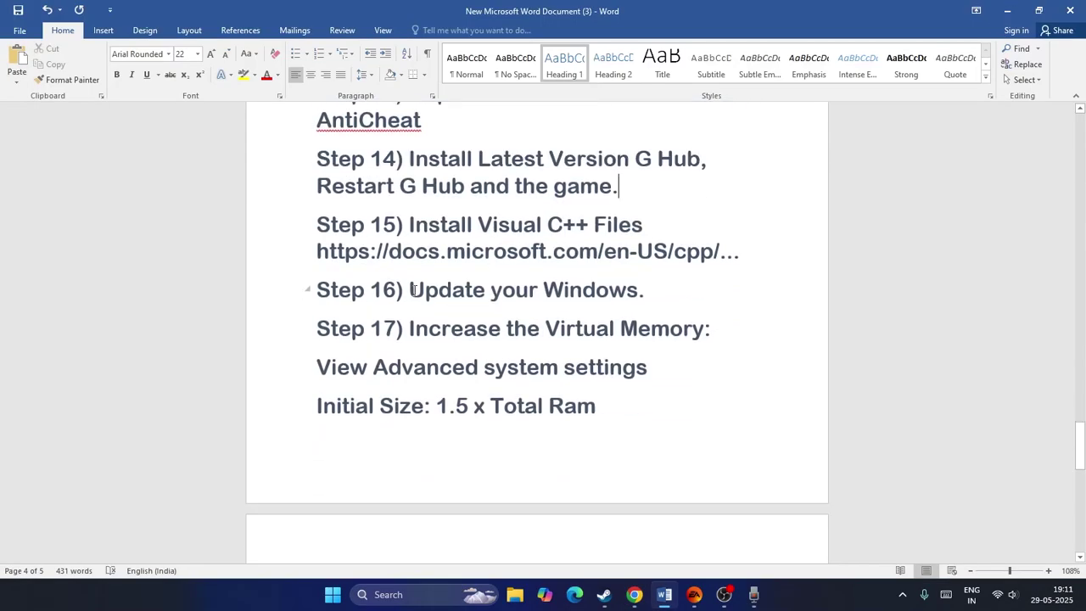
pyautogui.moveTo(413, 289); pyautogui.dragTo(649, 290)
pyautogui.click(688, 295)
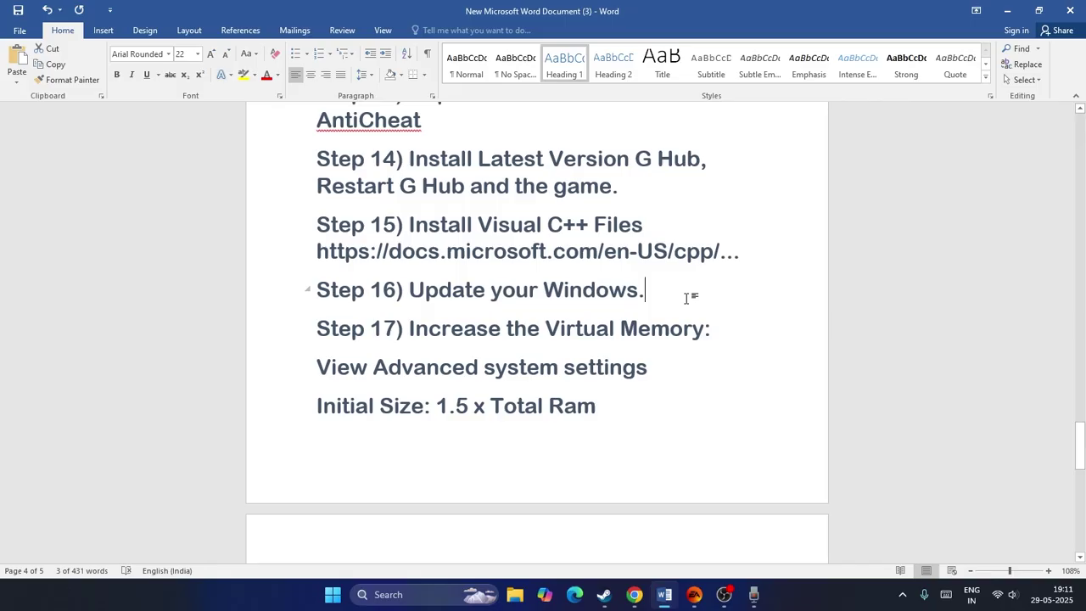
pyautogui.click(419, 594)
pyautogui.write('set')
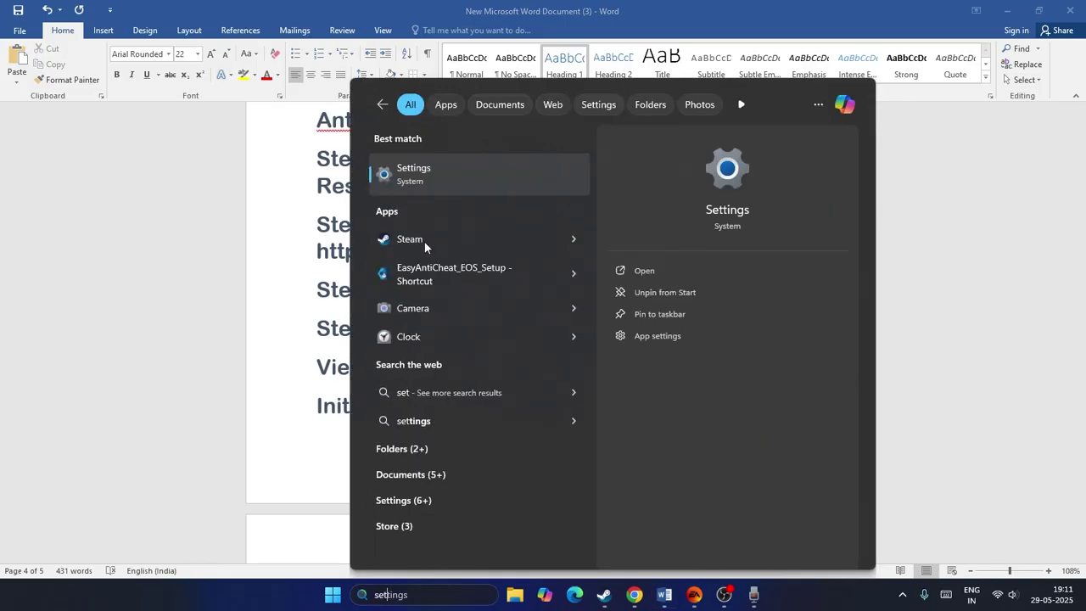
pyautogui.click(436, 185)
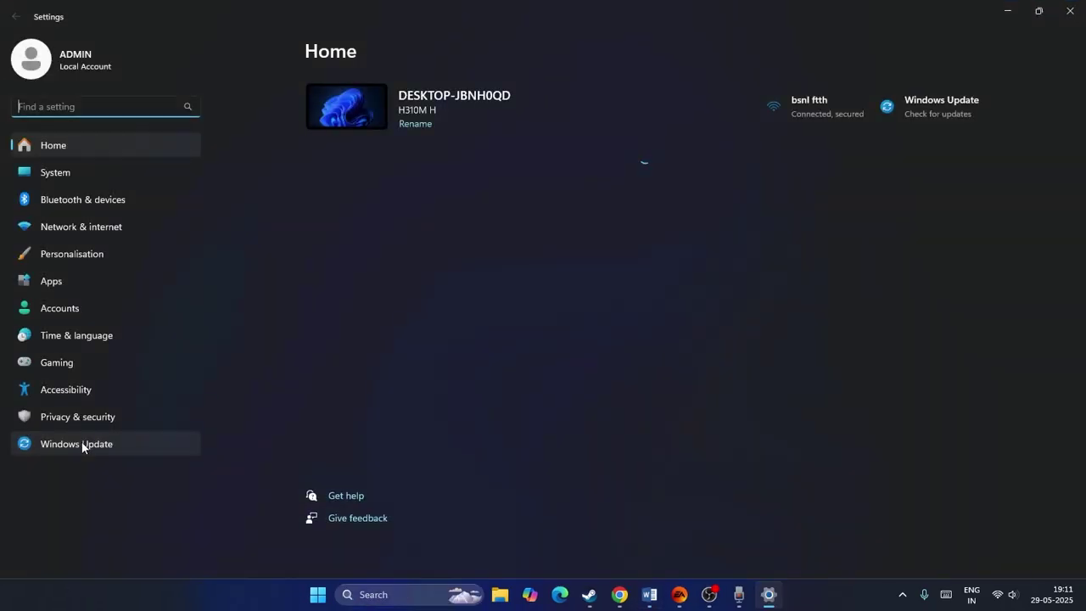
pyautogui.click(83, 444)
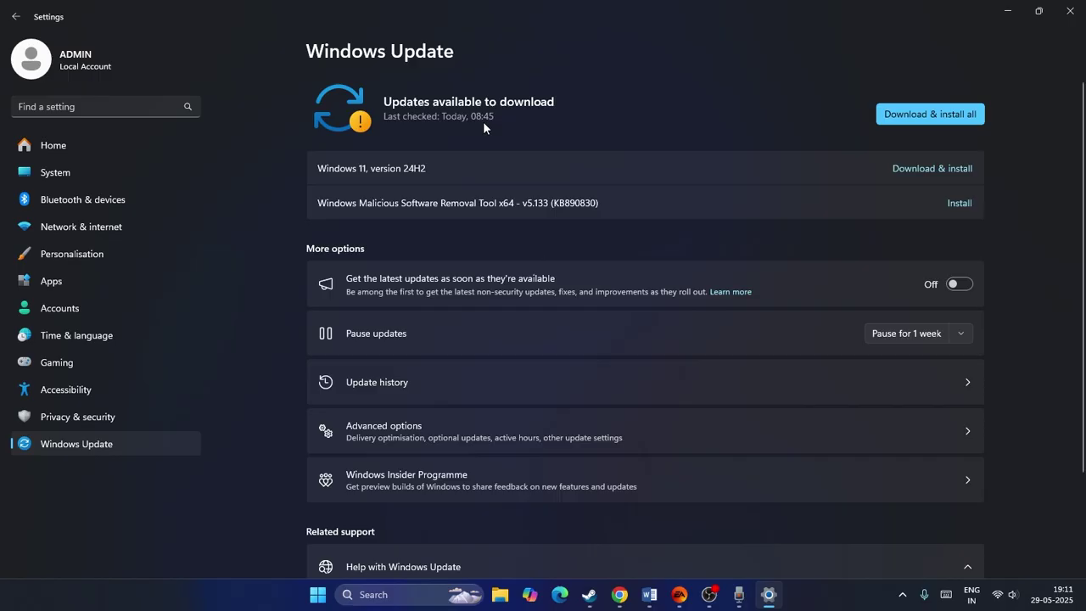
pyautogui.click(1070, 11)
# Step: Review Step 17 of the fix list and open the Virtual Memory settings through the advanced system settings' performance options
pyautogui.scroll(-2, 534, 275)
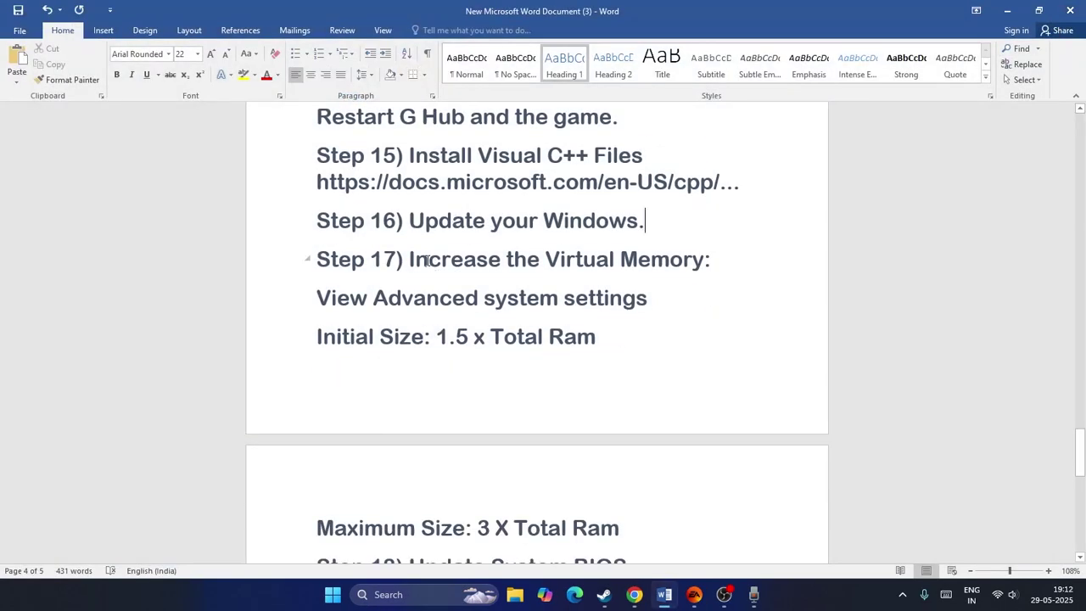
pyautogui.scroll(-3, 628, 319)
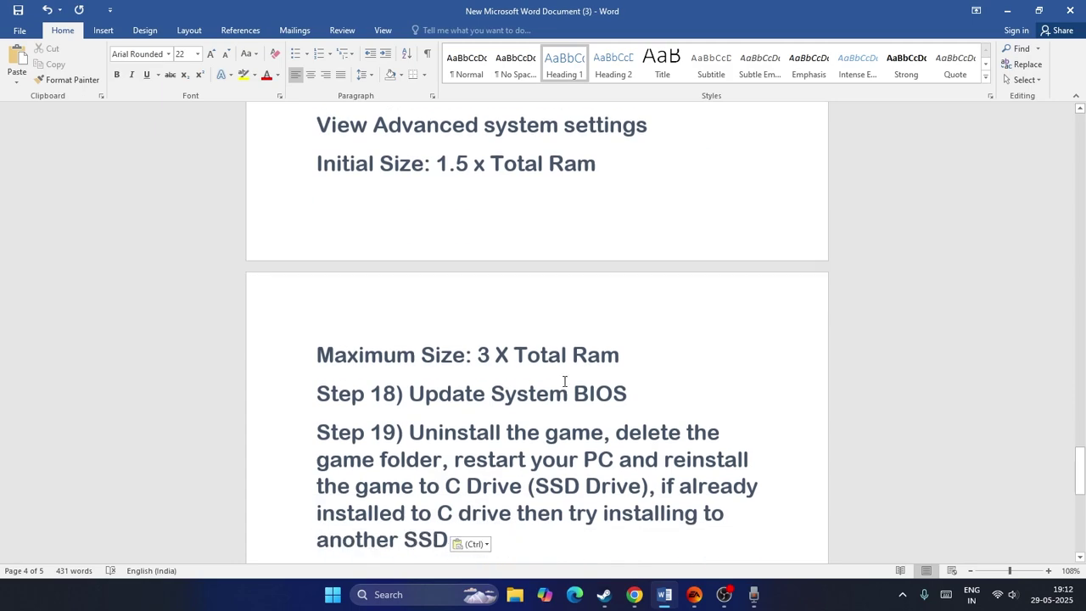
pyautogui.click(371, 597)
pyautogui.write('view advanced system setti')
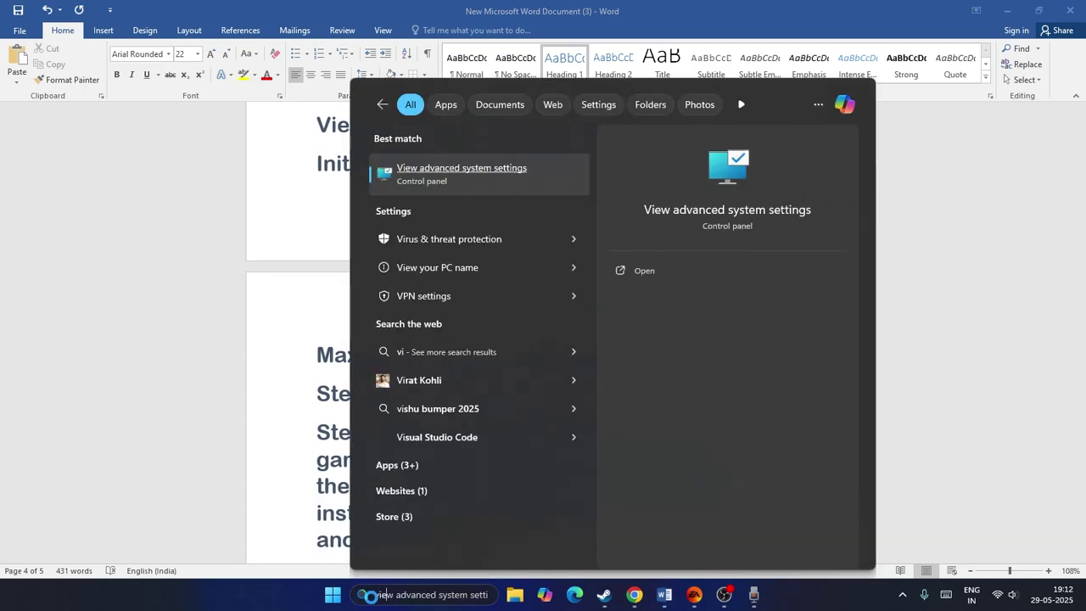
pyautogui.click(502, 174)
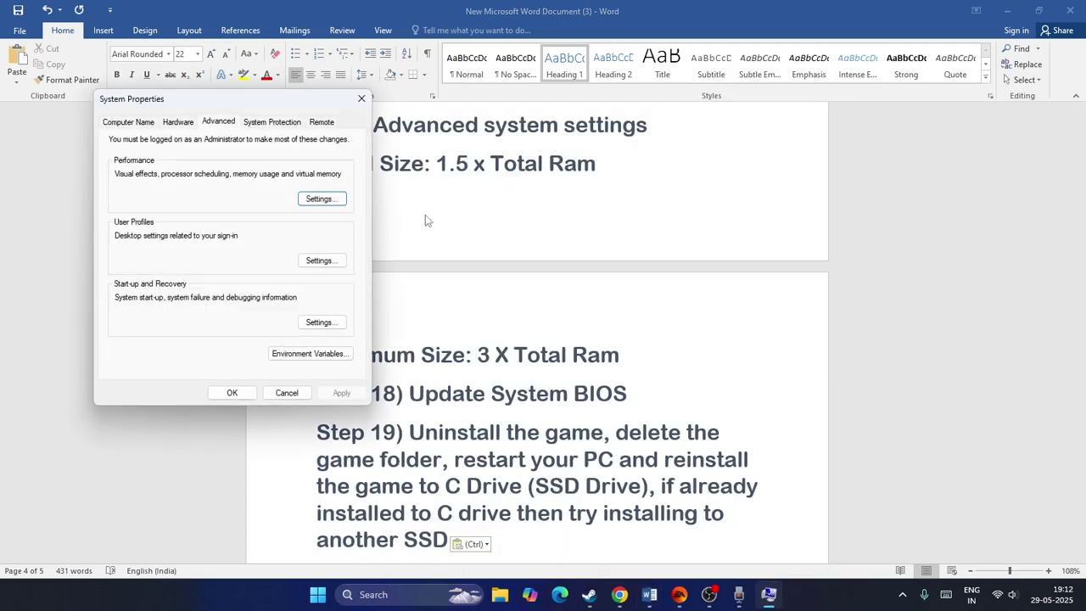
pyautogui.click(321, 198)
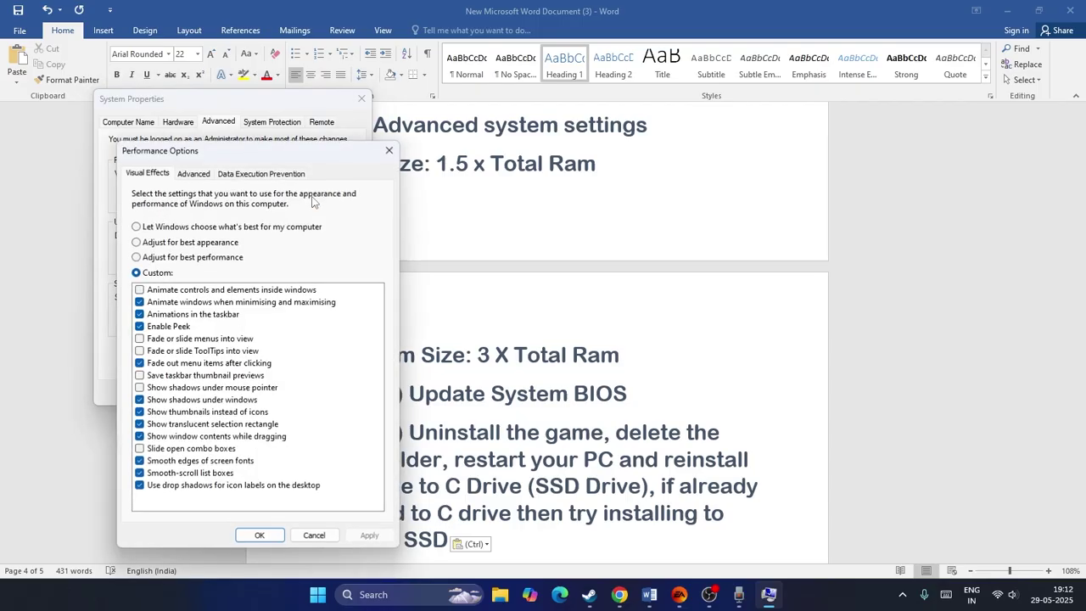
pyautogui.click(195, 173)
pyautogui.click(343, 348)
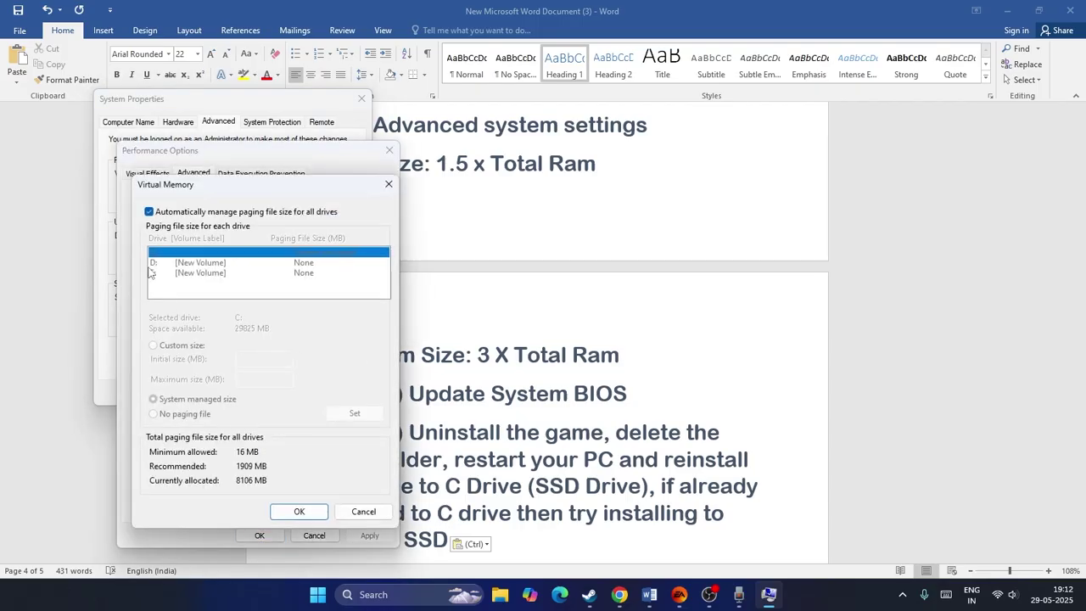
# Step: Turn off automatic paging file management for all drives and choose a custom paging file size for drive E
pyautogui.click(149, 213)
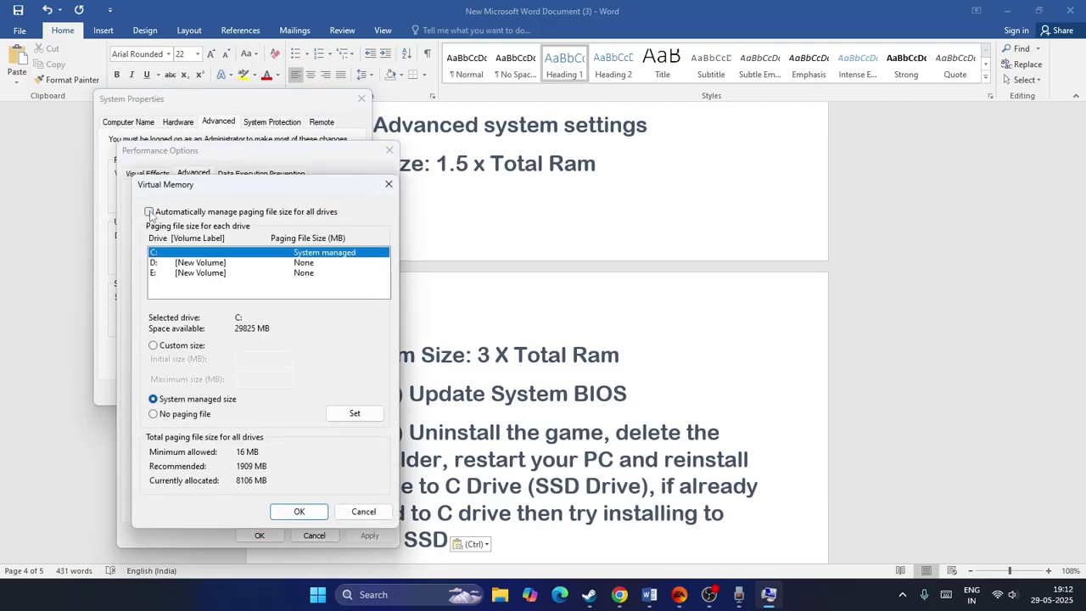
pyautogui.click(155, 275)
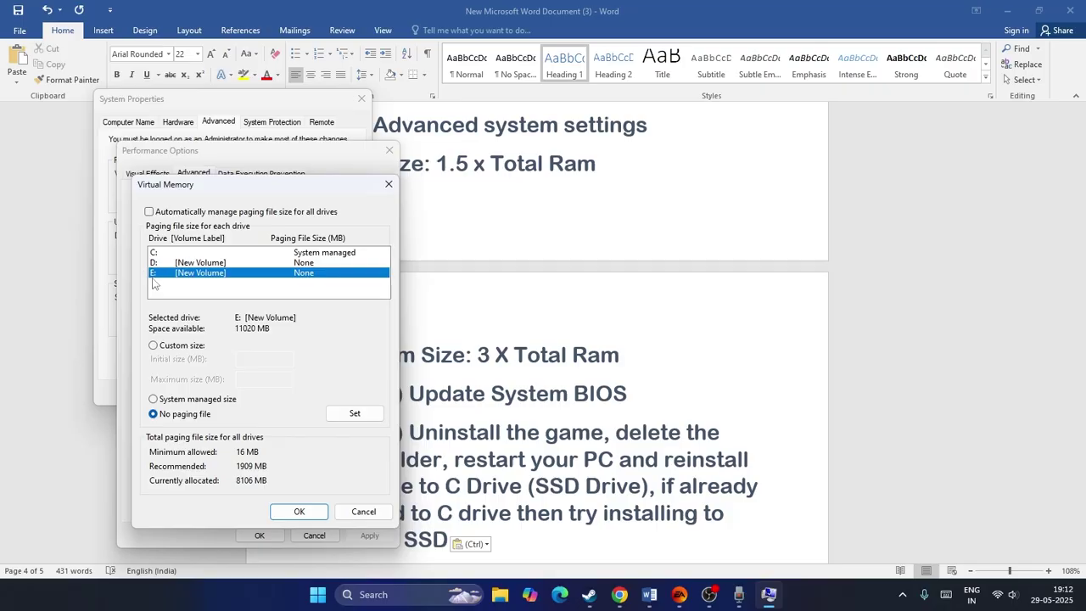
pyautogui.click(153, 345)
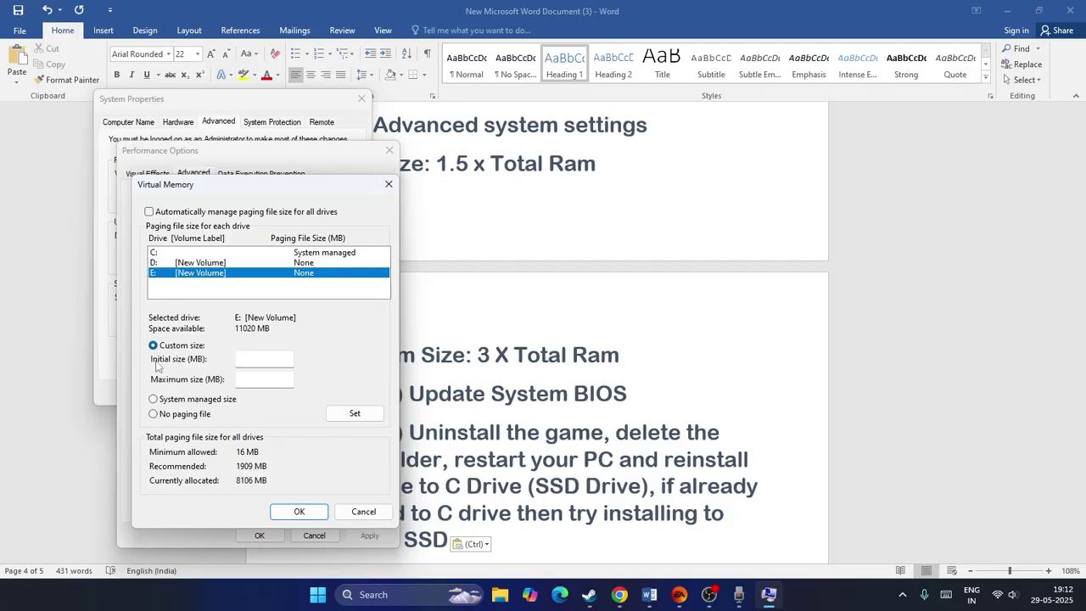
pyautogui.click(253, 380)
# Step: Open Calculator and multiply 16 by 1024 to convert the total RAM to megabytes
pyautogui.click(362, 588)
pyautogui.write('calculator')
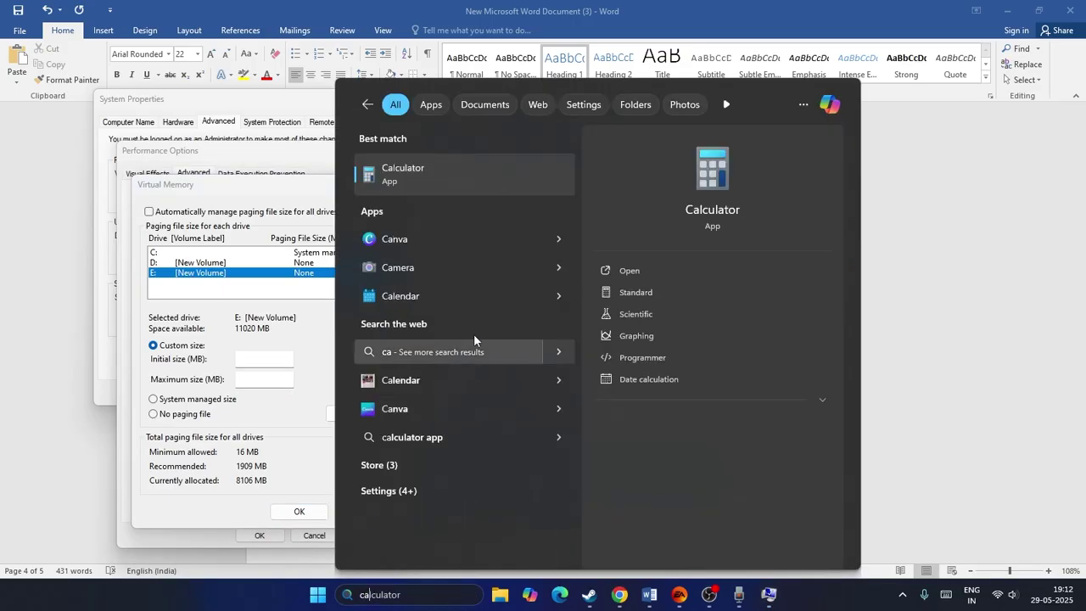
pyautogui.click(425, 191)
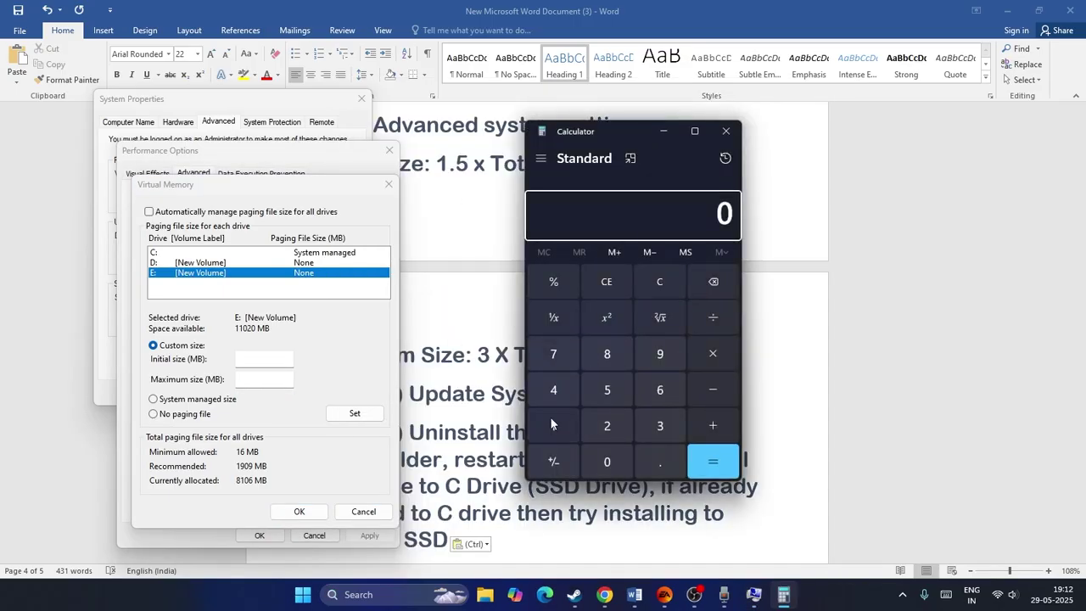
pyautogui.click(553, 424)
pyautogui.click(659, 389)
pyautogui.click(712, 353)
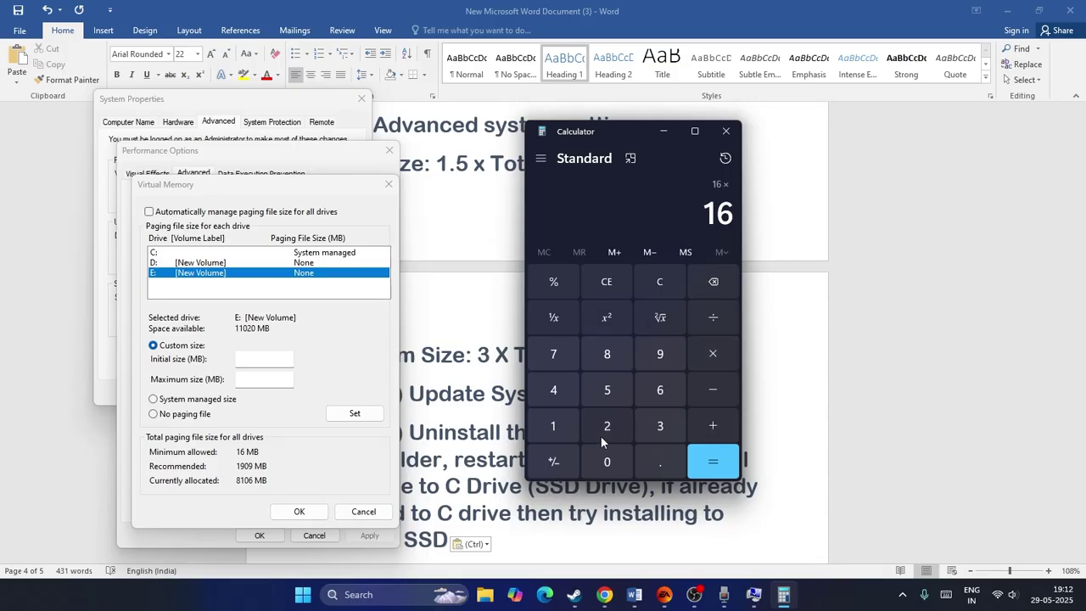
pyautogui.press('1')
pyautogui.click(605, 463)
pyautogui.click(606, 425)
pyautogui.press('4')
pyautogui.click(712, 461)
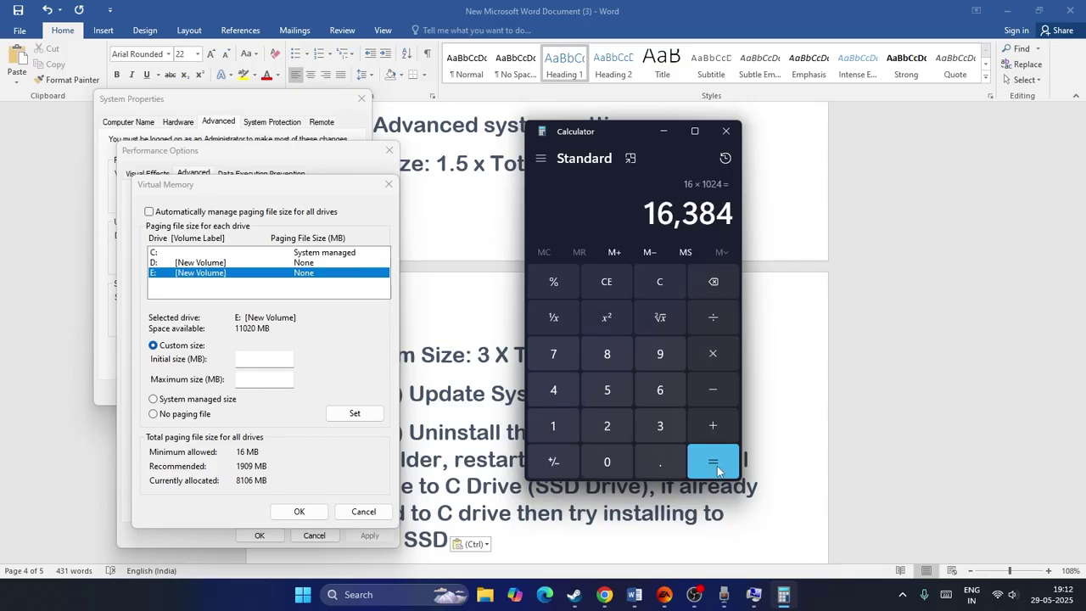
# Step: Multiply the RAM size by 1.5 and copy 24,576 into drive E's initial paging file size
pyautogui.click(712, 354)
pyautogui.click(553, 426)
pyautogui.click(660, 462)
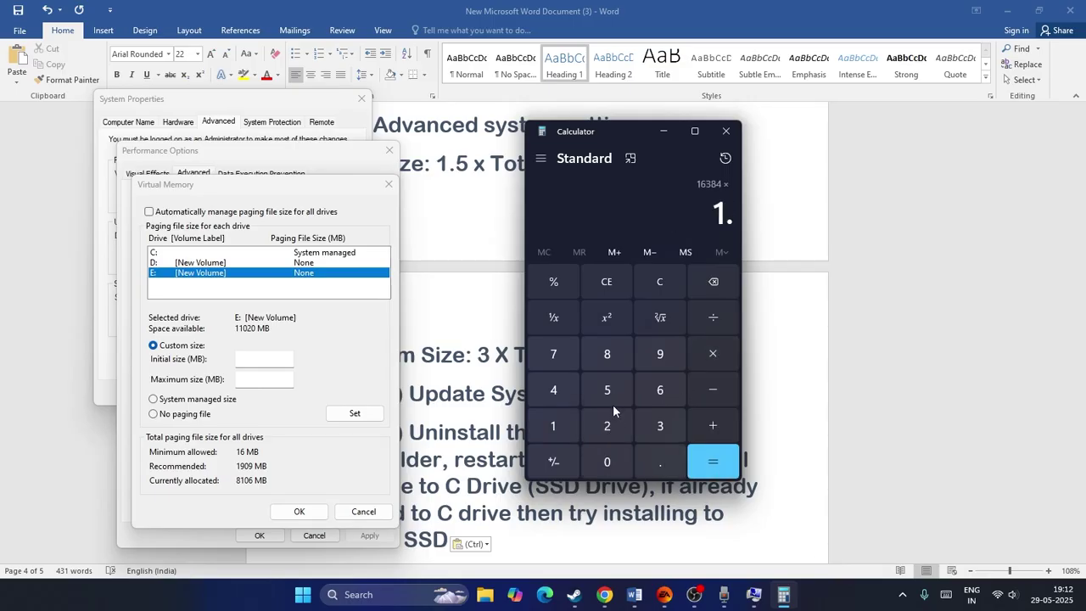
pyautogui.click(607, 389)
pyautogui.click(712, 465)
pyautogui.moveTo(640, 214); pyautogui.dragTo(739, 217)
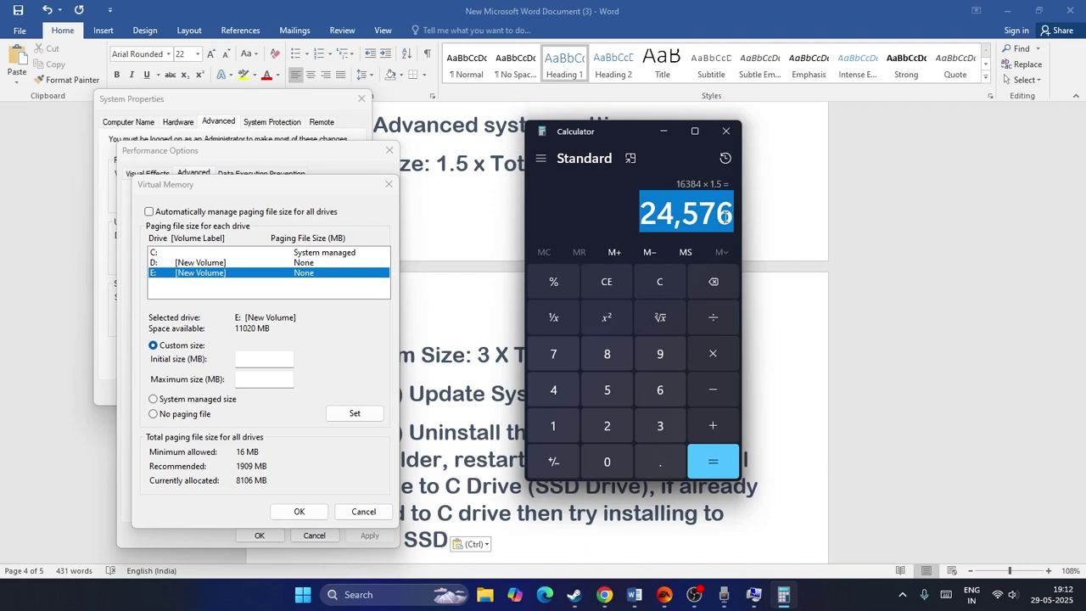
pyautogui.hotkey('ctrl', 'c')
pyautogui.rightClick(273, 359)
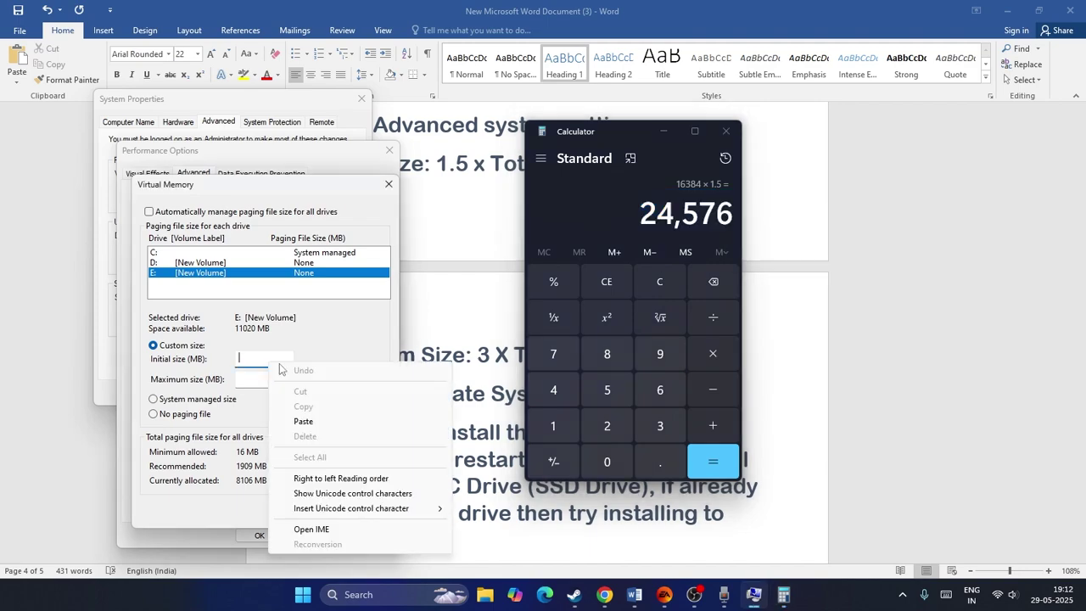
pyautogui.click(303, 419)
# Step: Clear the calculator and work out 16 × 1024 again for the maximum paging file size
pyautogui.click(594, 285)
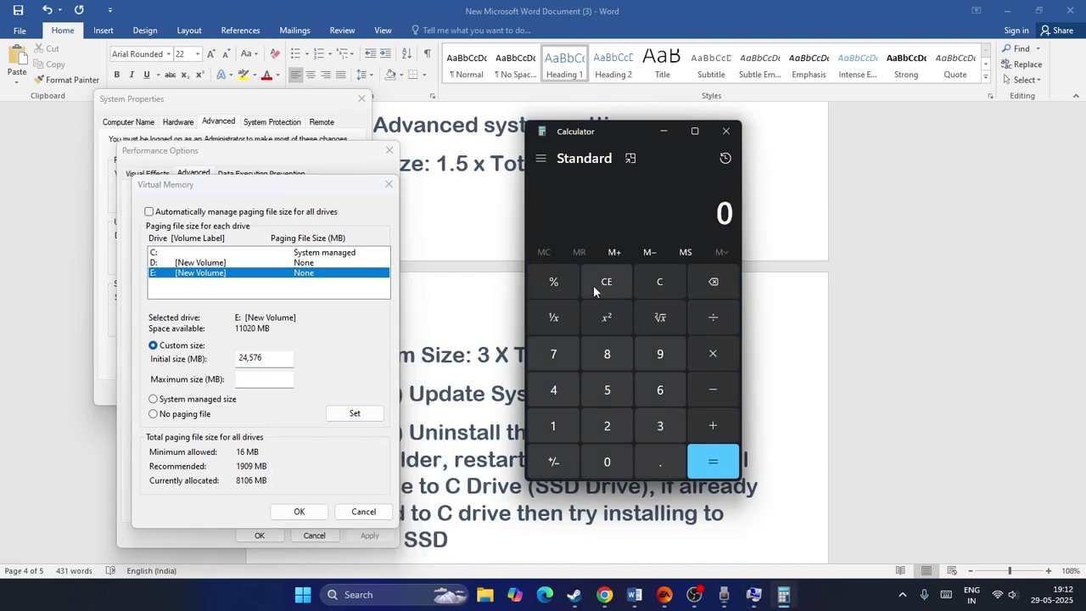
pyautogui.click(553, 425)
pyautogui.click(660, 391)
pyautogui.click(713, 353)
pyautogui.click(554, 425)
pyautogui.click(607, 462)
pyautogui.click(606, 425)
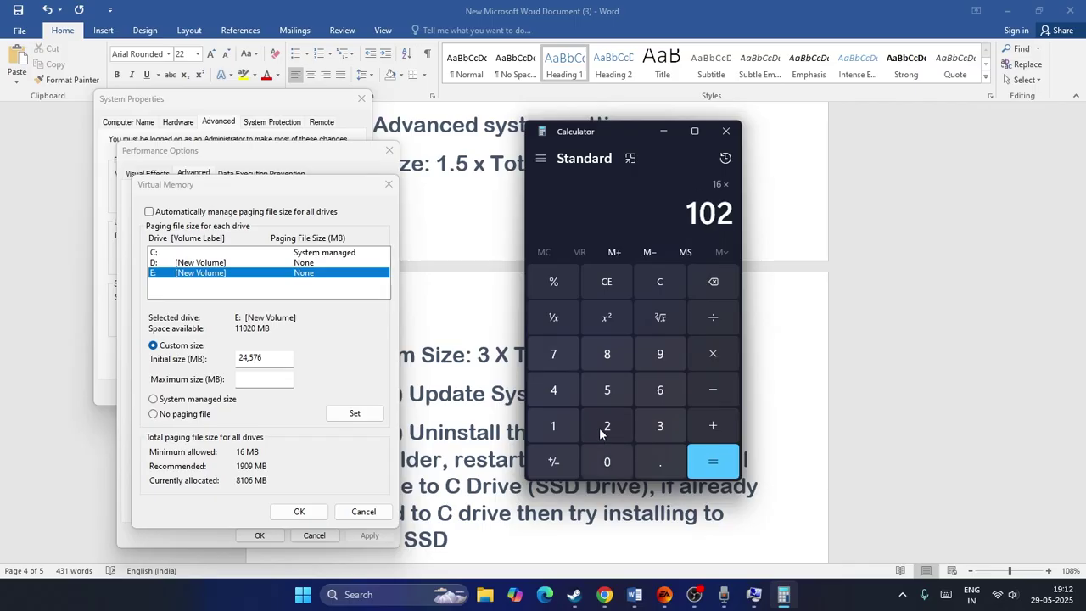
pyautogui.click(553, 390)
pyautogui.click(712, 456)
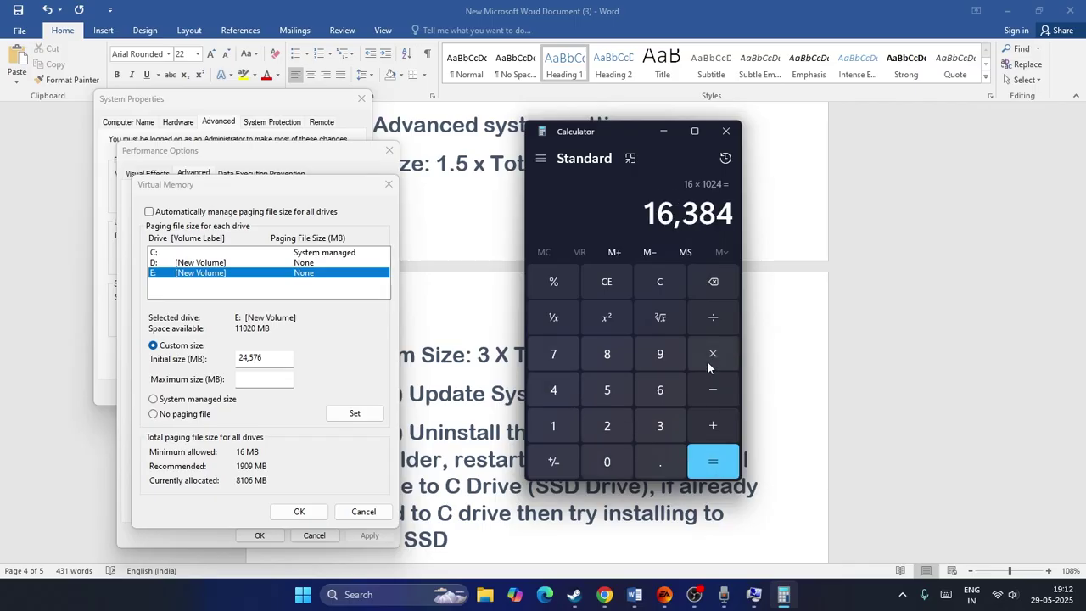
# Step: Multiply the RAM size by 3 and copy 49,152 into drive E's maximum paging file size
pyautogui.click(712, 355)
pyautogui.click(662, 430)
pyautogui.press('Return')
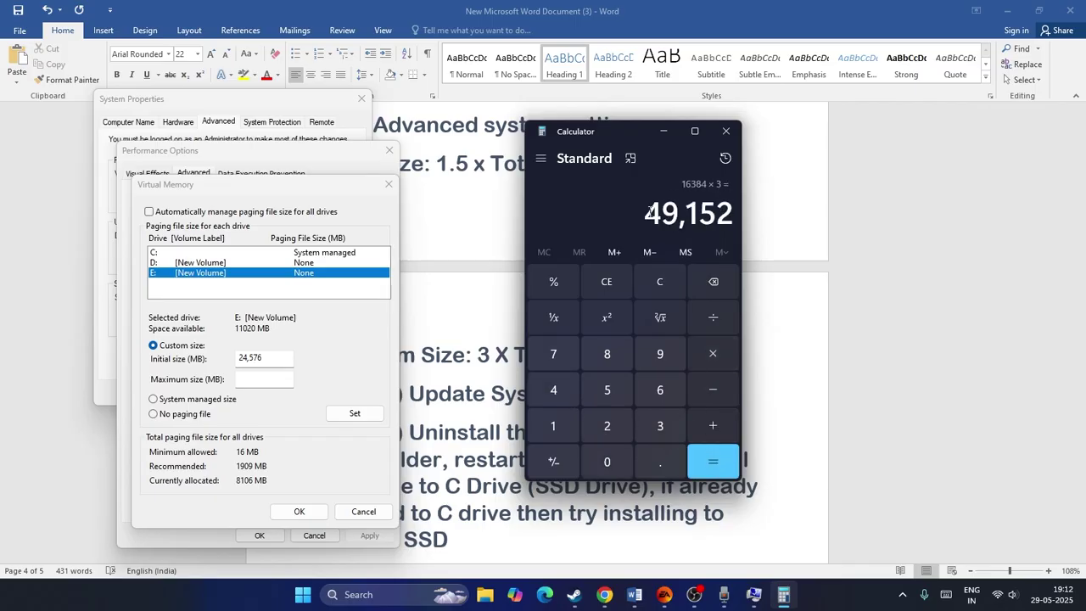
pyautogui.moveTo(649, 211); pyautogui.dragTo(746, 217)
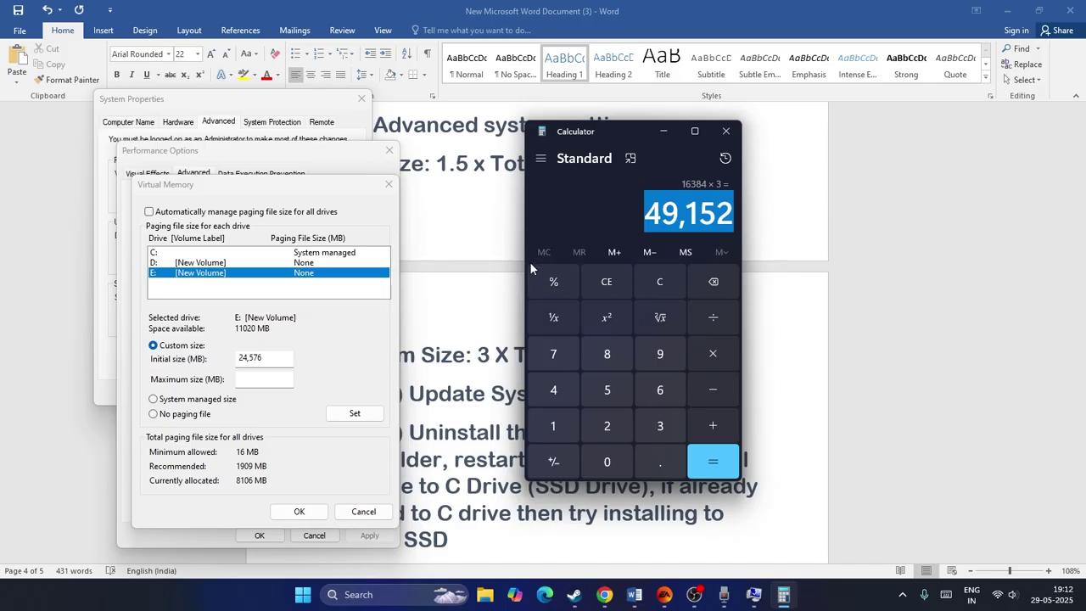
pyautogui.click(282, 379)
pyautogui.rightClick(280, 381)
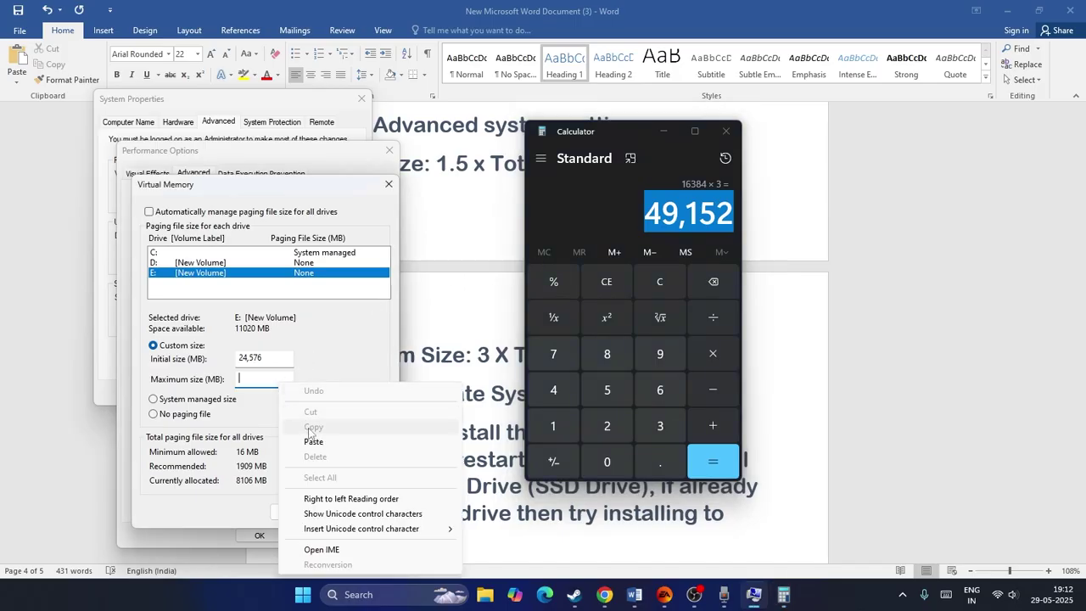
pyautogui.click(313, 441)
# Step: Close Virtual Memory, Performance Options and System Properties without applying the paging file sizes, and close Calculator
pyautogui.click(389, 184)
pyautogui.click(389, 150)
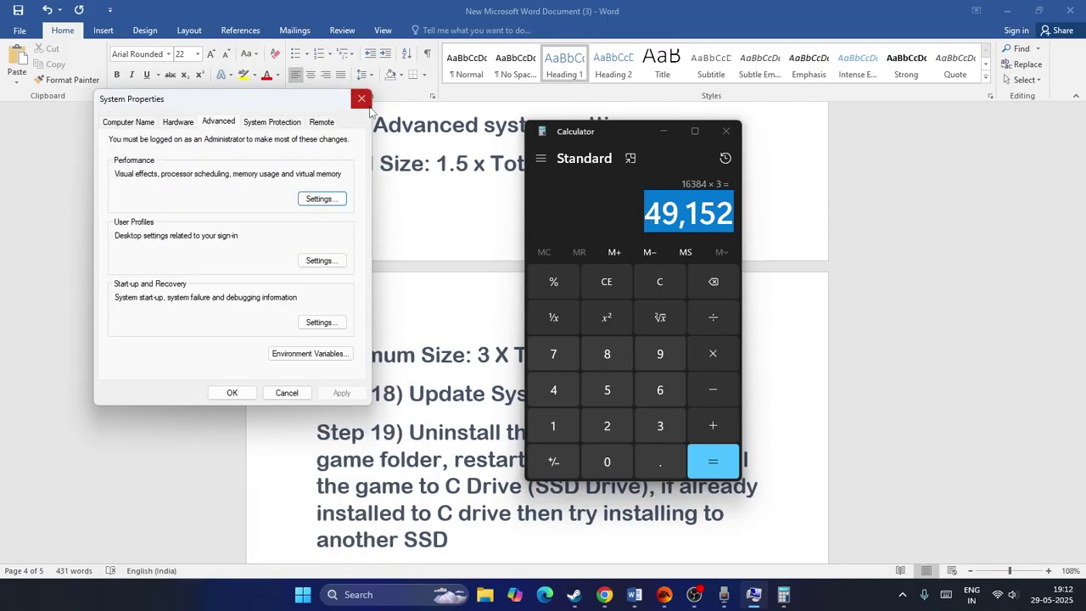
pyautogui.click(362, 99)
pyautogui.click(724, 133)
# Step: Review Step 18 on updating the system BIOS and Step 19 on reinstalling the game in the fix list
pyautogui.scroll(-3, 613, 238)
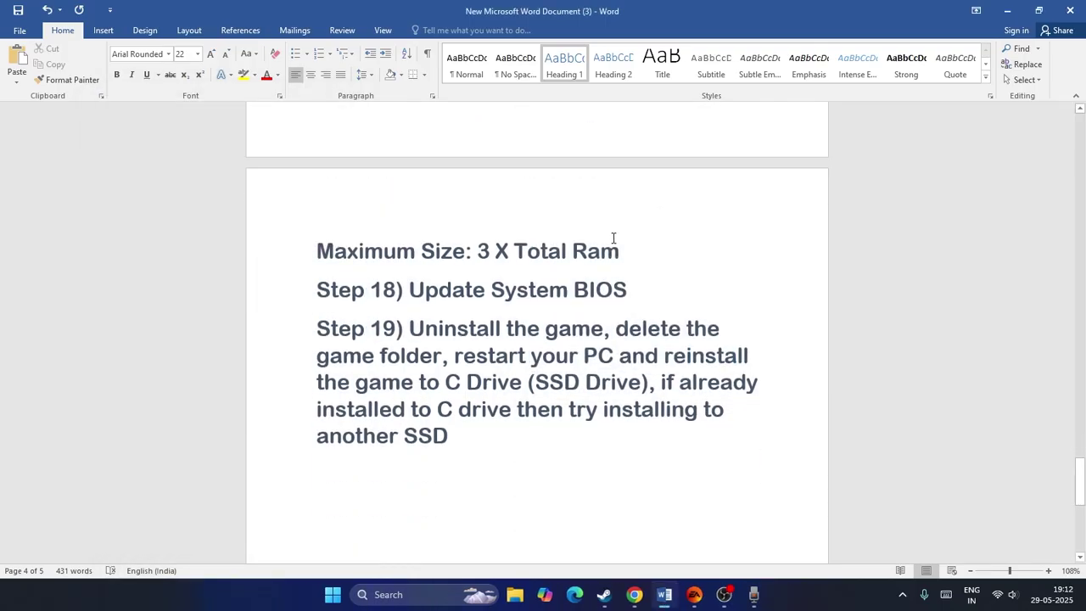
pyautogui.moveTo(425, 290); pyautogui.dragTo(635, 289)
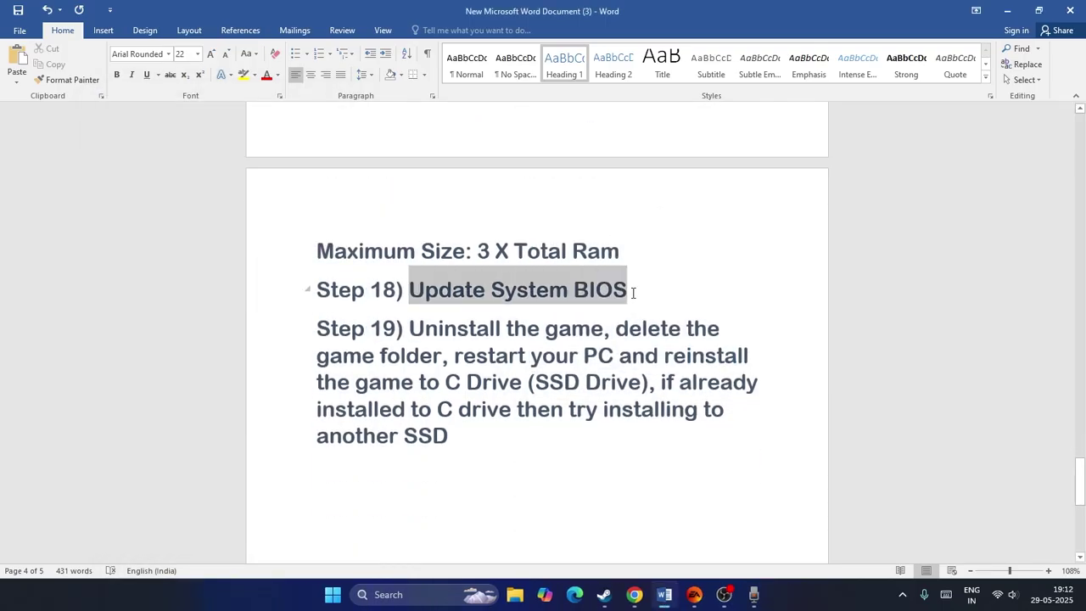
pyautogui.click(721, 299)
pyautogui.scroll(-3, 553, 363)
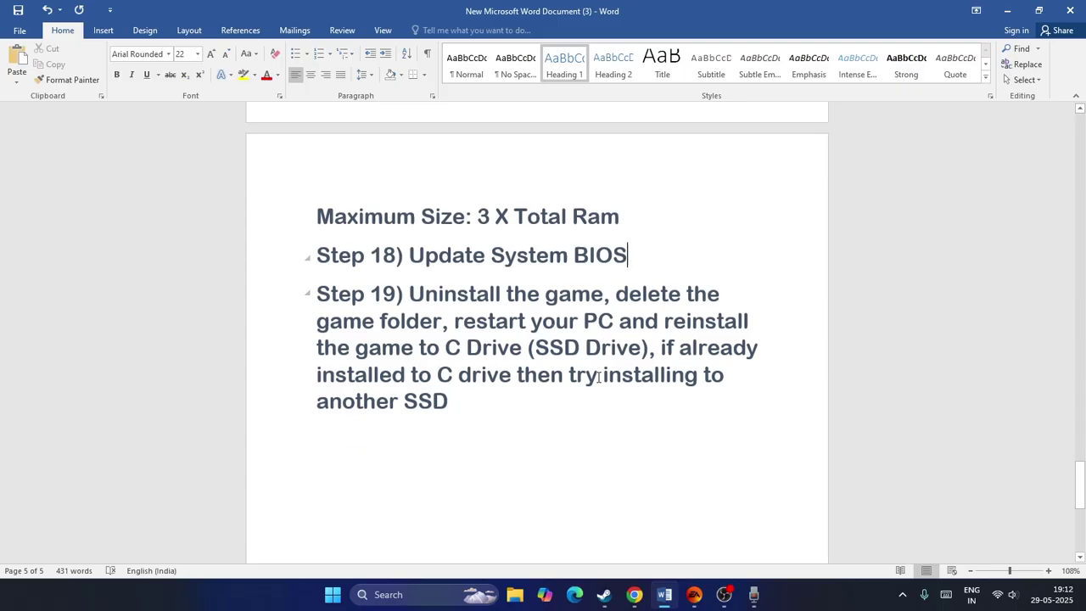
# Step: Switch to Steam and find the Uninstall option for F1 25 without running it
pyautogui.click(1008, 12)
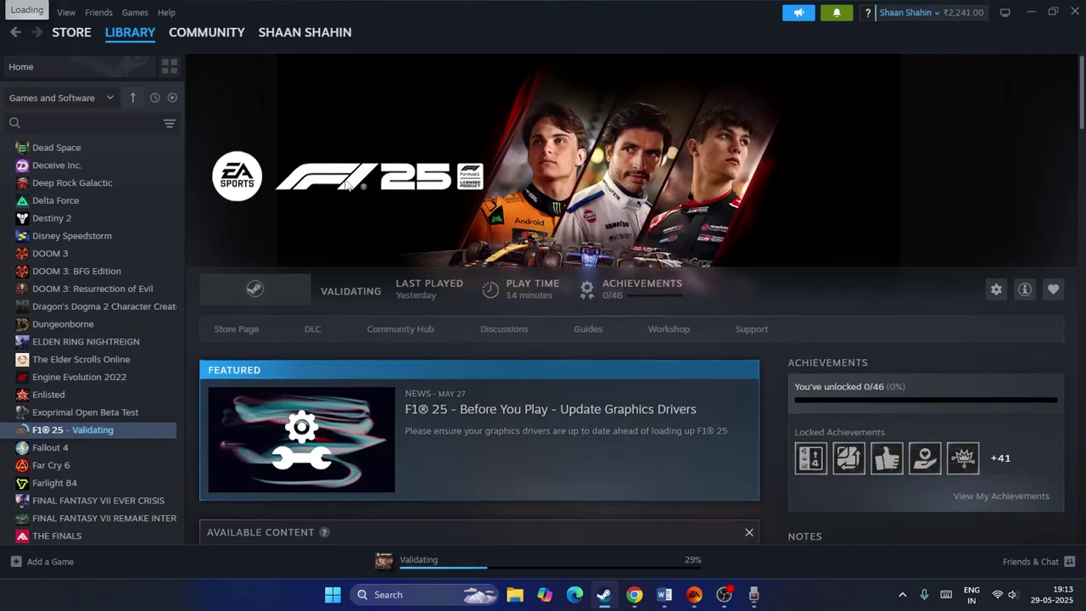
pyautogui.scroll(-3, 617, 189)
pyautogui.rightClick(127, 429)
pyautogui.moveTo(162, 487)
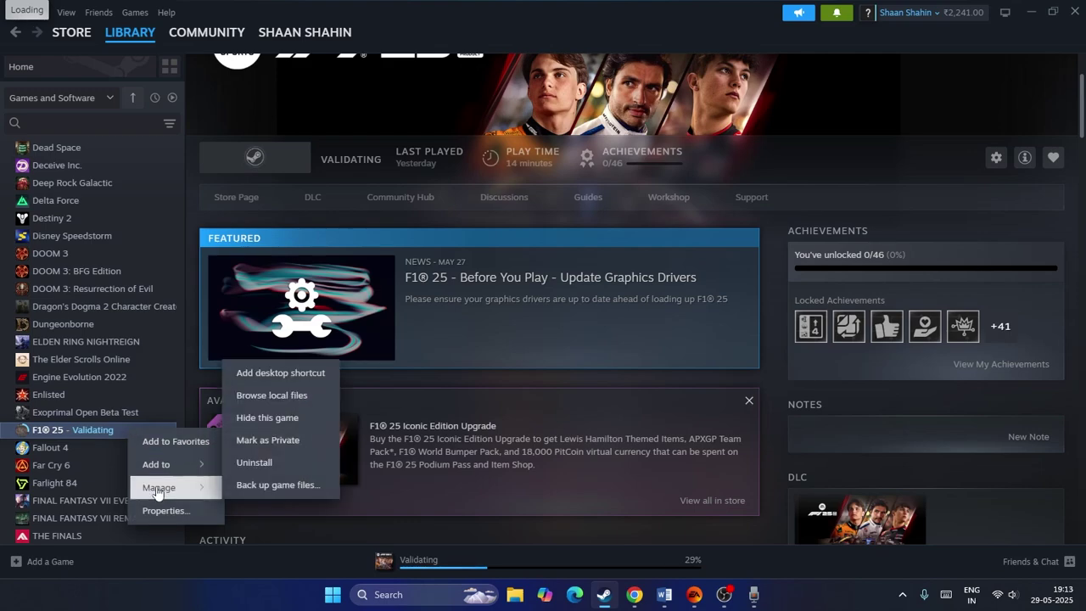
pyautogui.click(800, 228)
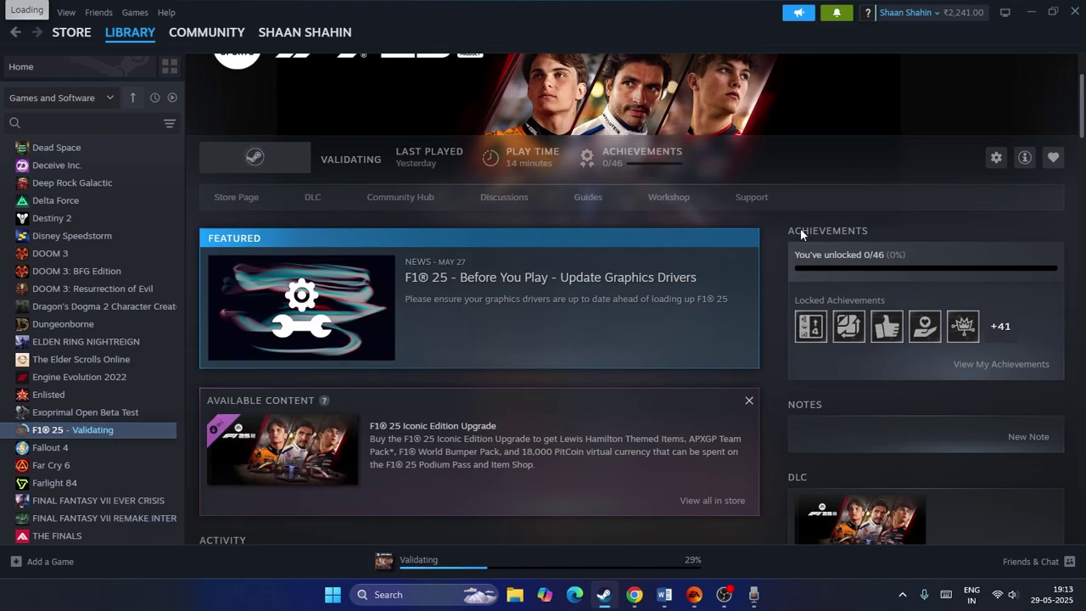
# Step: Check the available drives under This PC in File Explorer, close it and return to the F1 25 page in Steam
pyautogui.click(515, 594)
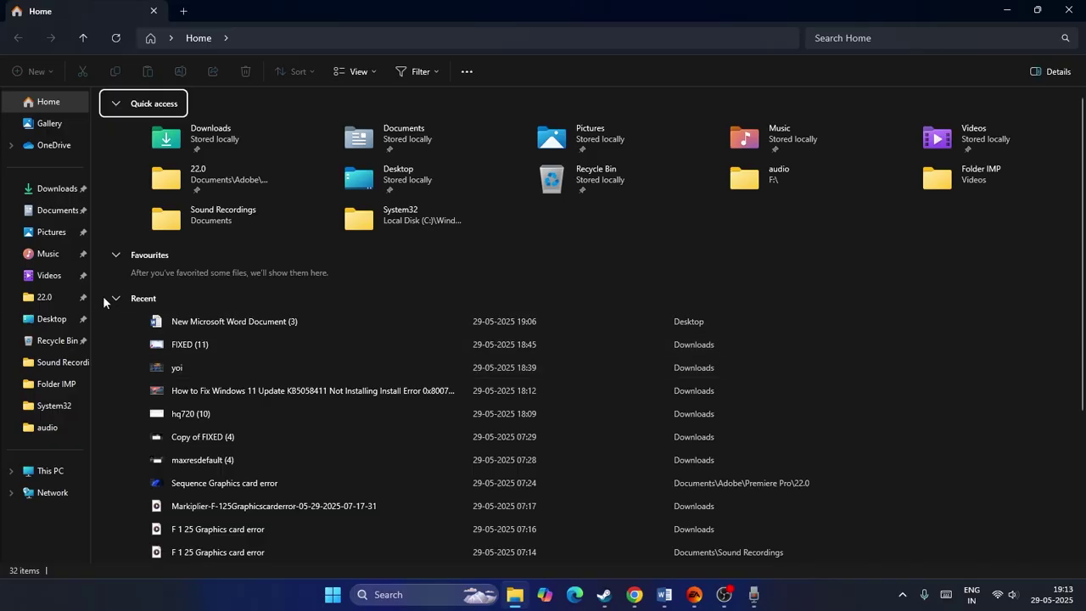
pyautogui.click(49, 471)
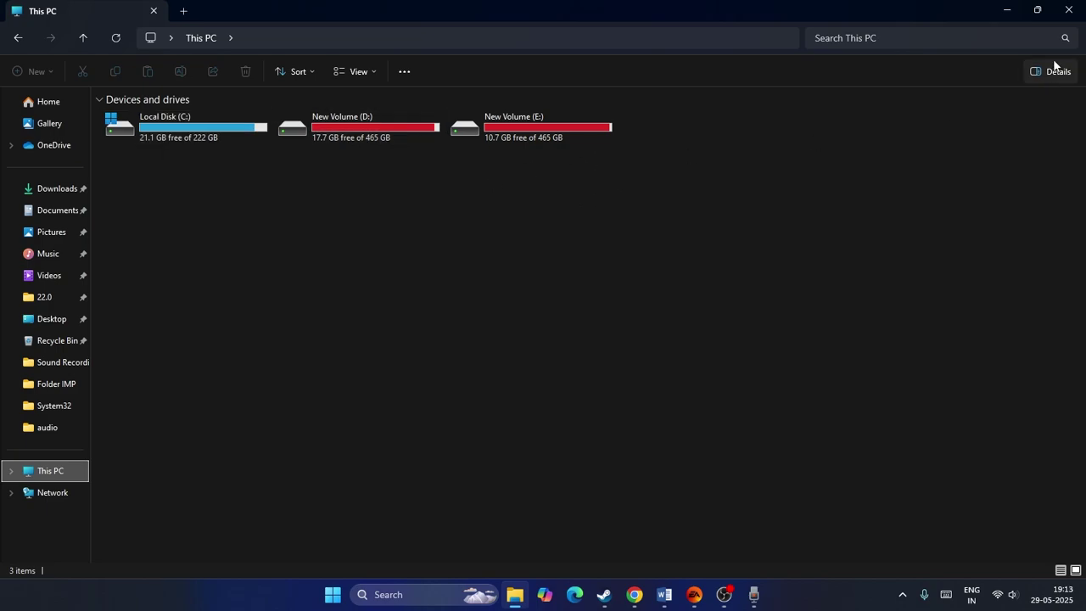
pyautogui.click(1062, 17)
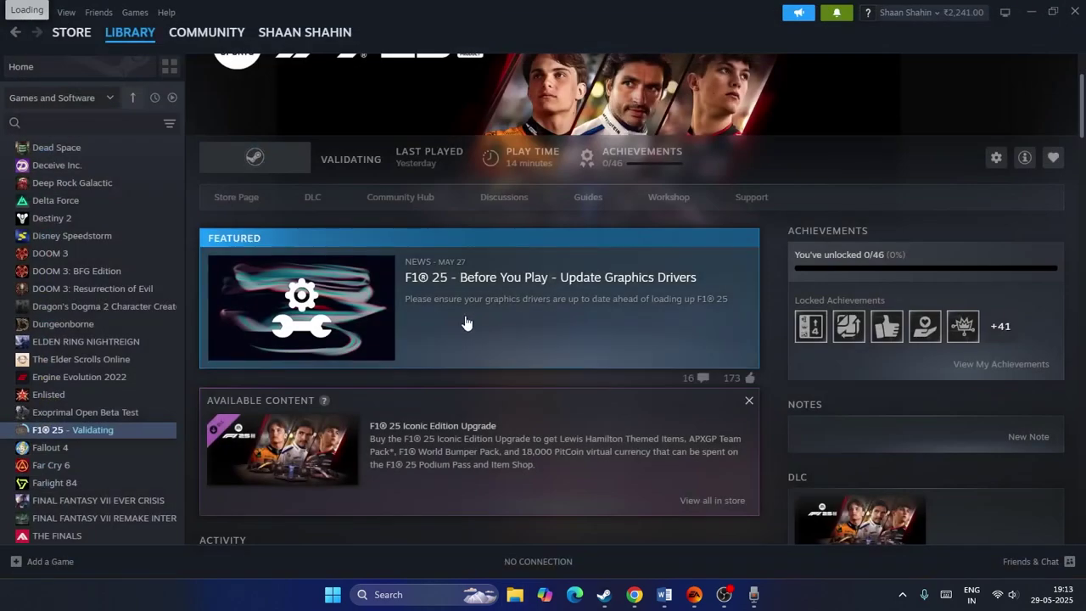
pyautogui.scroll(2, 752, 303)
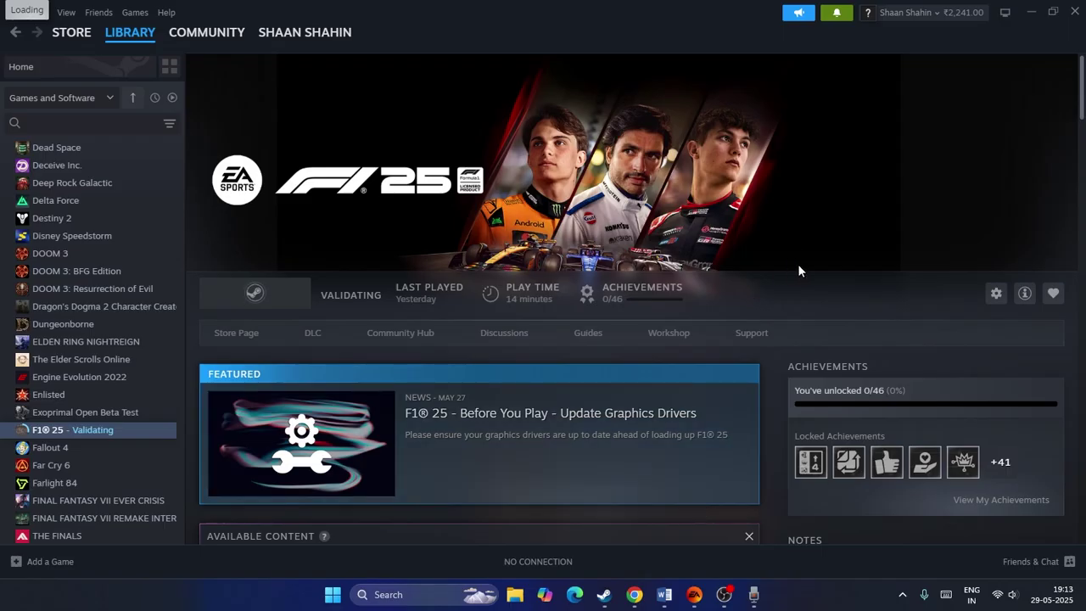